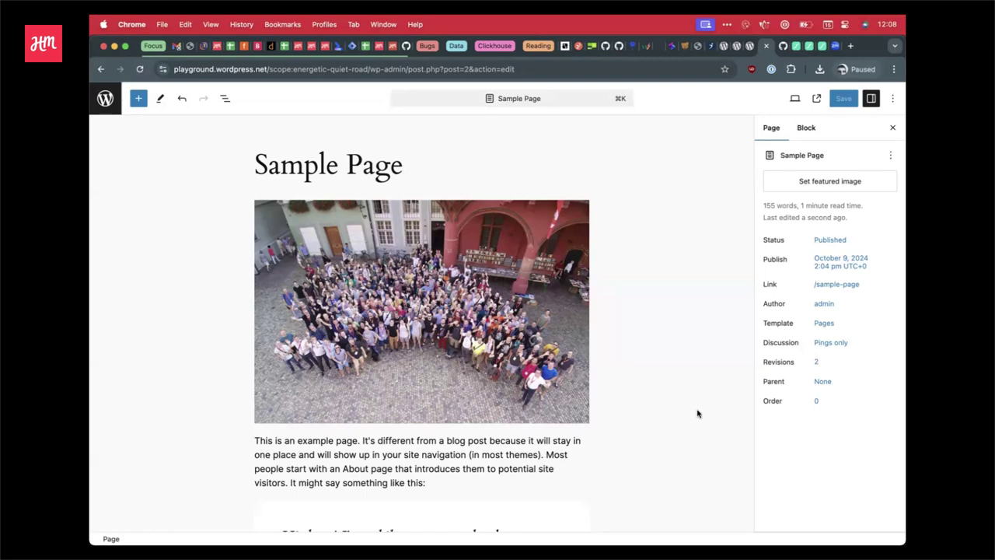
Switch to LottieFiles, close the Free Pencil eraser Animation preview and browse the featured free animations.
{"action": "left_click", "coordinate": [796, 46]}
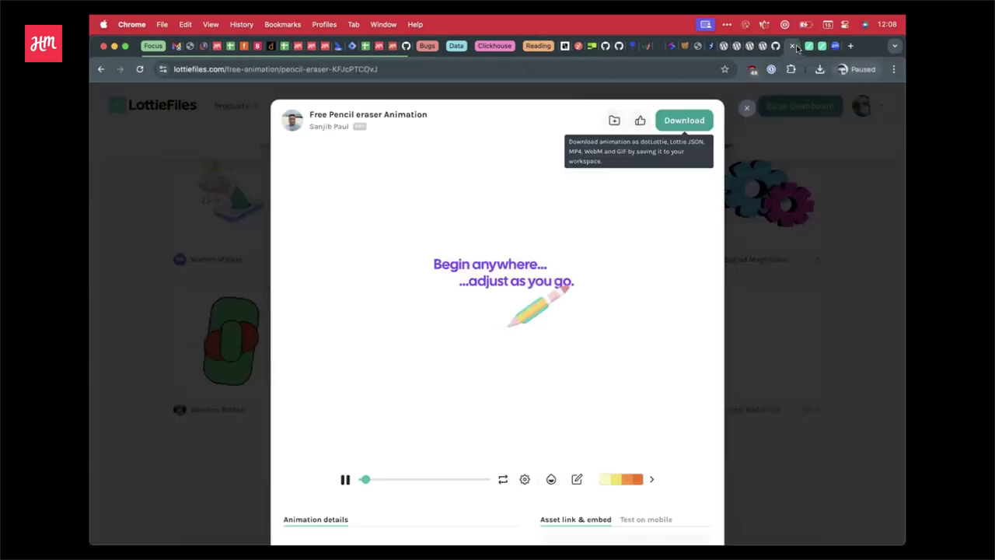
{"action": "left_click", "coordinate": [746, 111]}
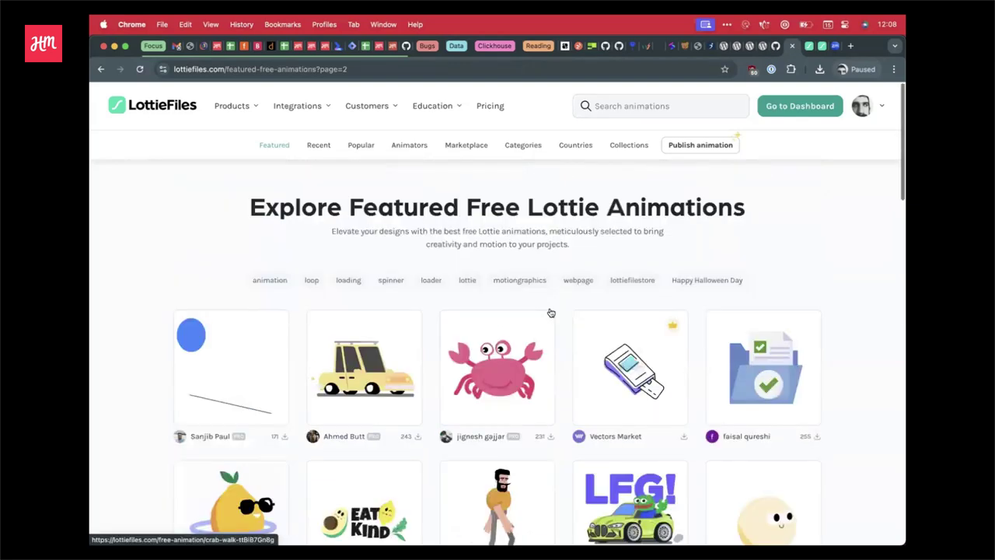
{"action": "scroll", "coordinate": [406, 252], "scroll_direction": "down", "scroll_amount": 1}
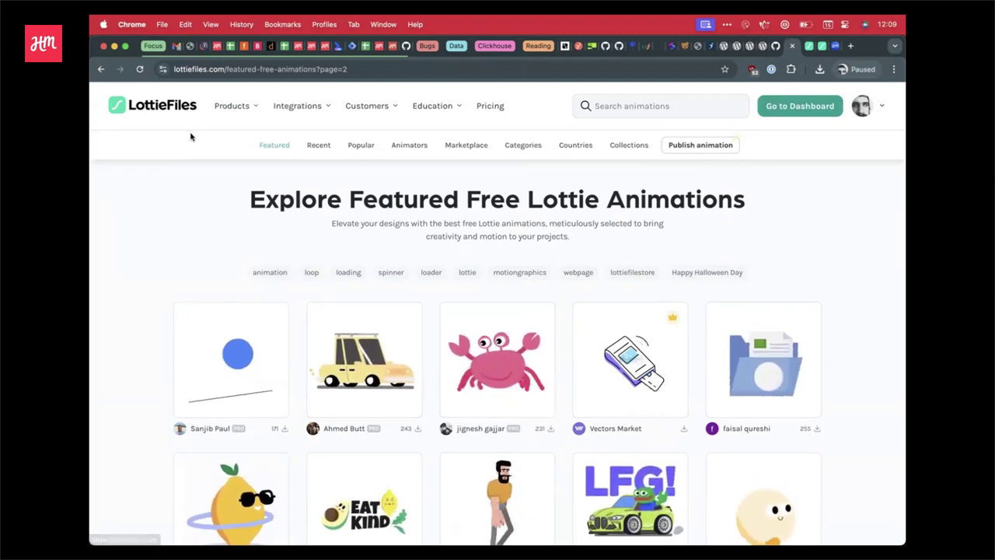
{"action": "mouse_move", "coordinate": [315, 118]}
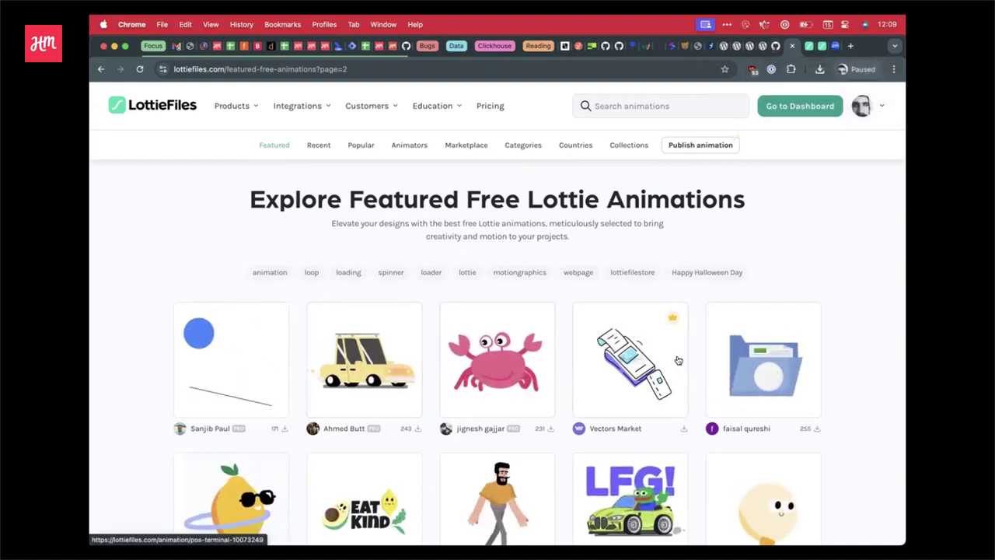
Switch to the lottie-lite GitHub repository and read which core blocks the README lists as supported.
{"action": "left_click", "coordinate": [775, 47]}
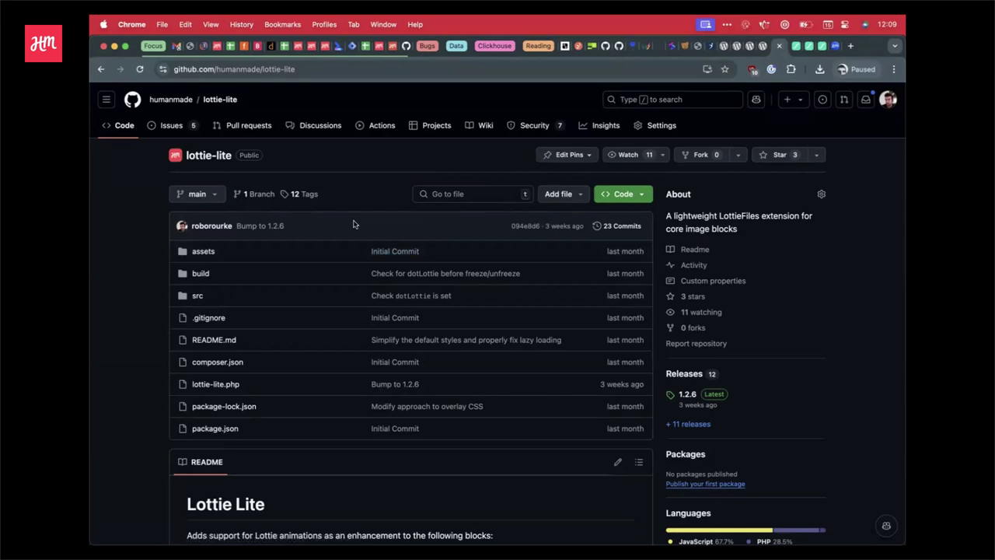
{"action": "scroll", "coordinate": [353, 225], "scroll_direction": "down", "scroll_amount": 2}
{"action": "scroll", "coordinate": [353, 193], "scroll_direction": "up", "scroll_amount": 1}
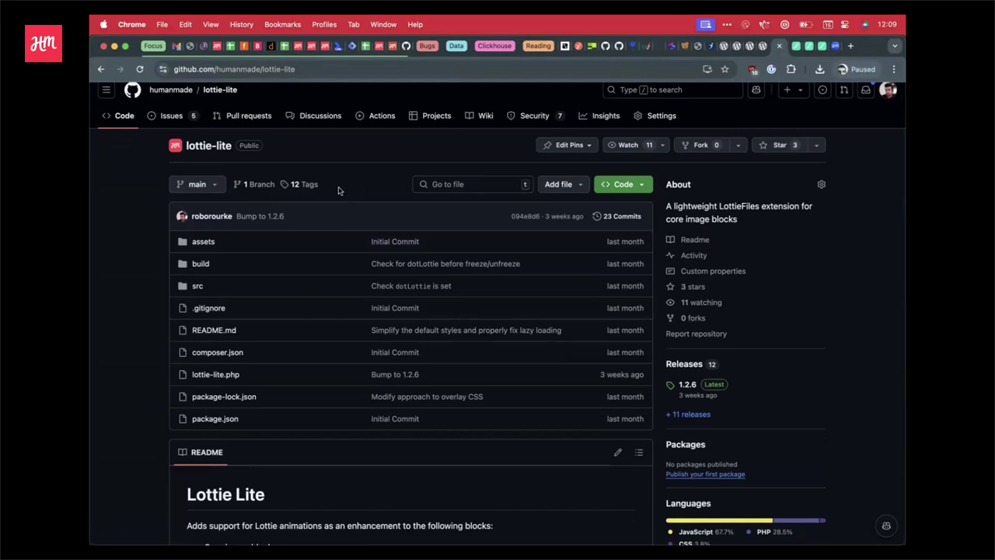
{"action": "scroll", "coordinate": [338, 191], "scroll_direction": "down", "scroll_amount": 5}
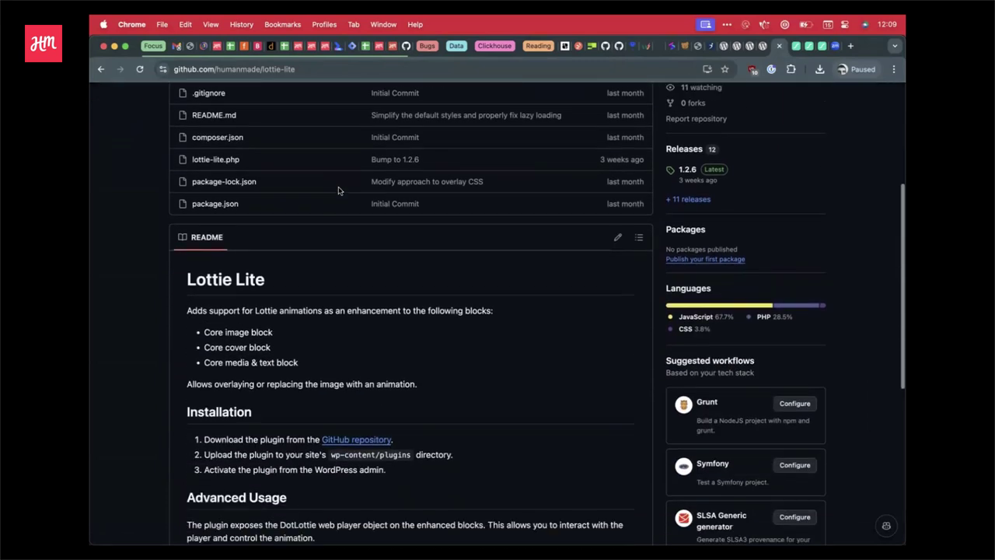
{"action": "scroll", "coordinate": [338, 191], "scroll_direction": "down", "scroll_amount": 1}
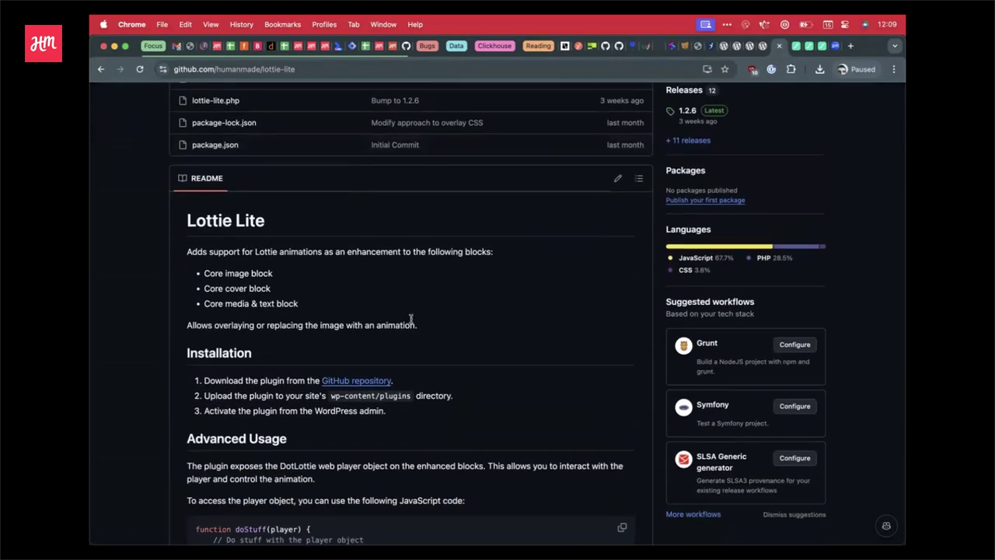
{"action": "scroll", "coordinate": [411, 318], "scroll_direction": "up", "scroll_amount": 1}
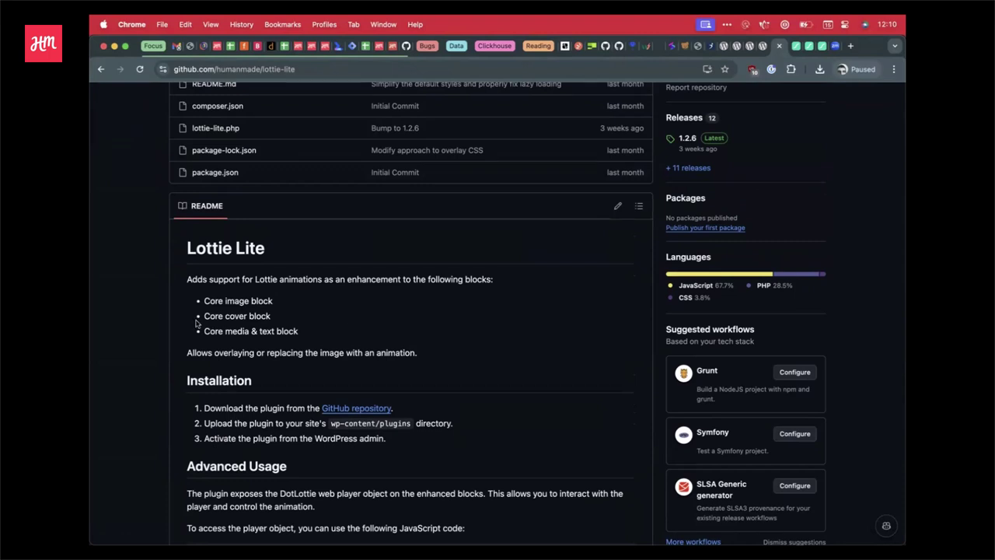
{"action": "left_click_drag", "start_coordinate": [203, 301], "coordinate": [299, 329]}
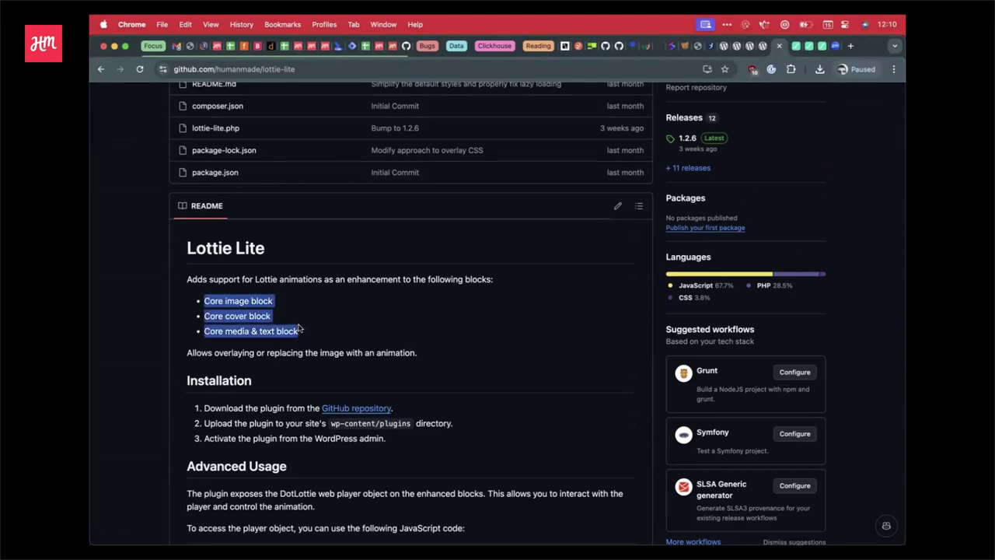
{"action": "left_click", "coordinate": [287, 329]}
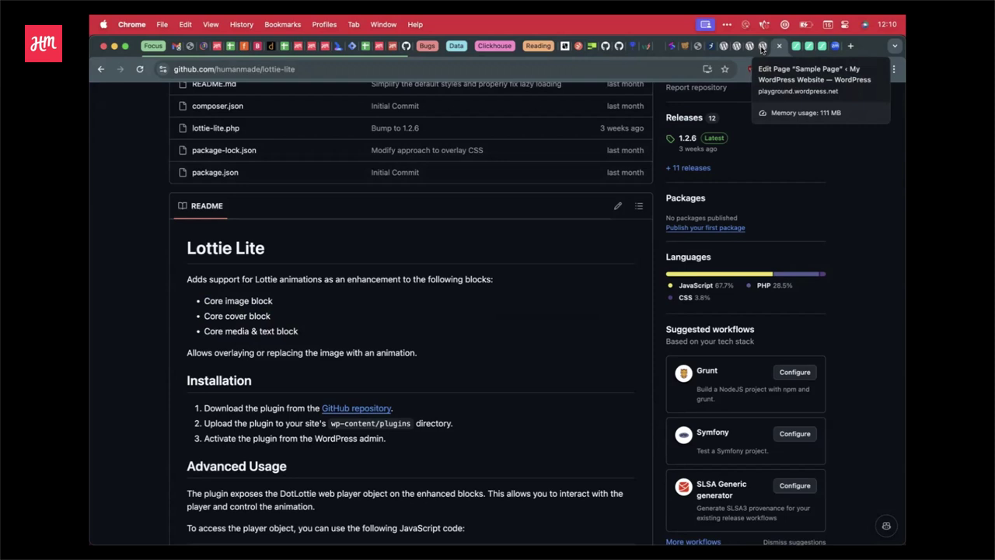
Examine the lottie-lite repository's package.json file and return to the repository's main file listing.
{"action": "left_click", "coordinate": [761, 46]}
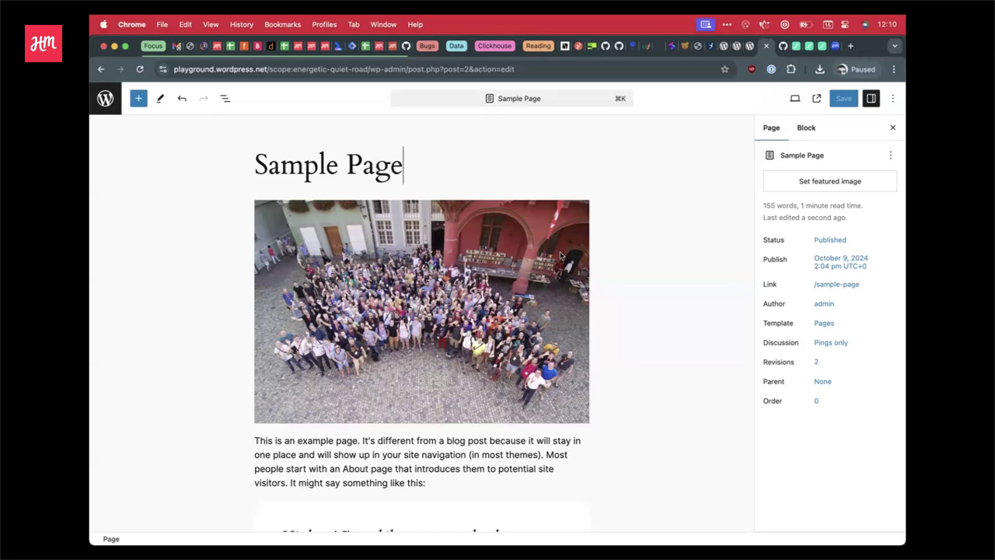
{"action": "left_click", "coordinate": [781, 46]}
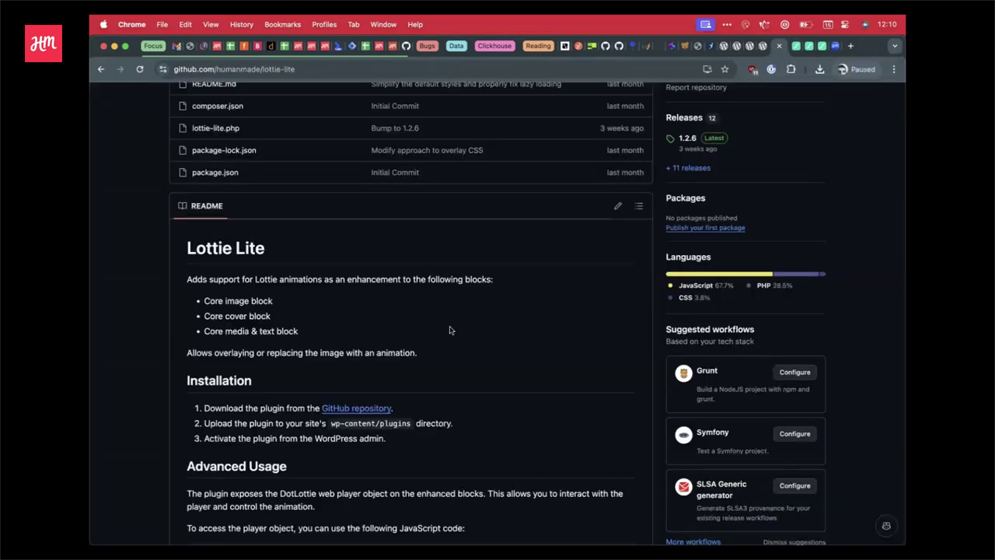
{"action": "scroll", "coordinate": [449, 330], "scroll_direction": "up", "scroll_amount": 3}
{"action": "scroll", "coordinate": [516, 390], "scroll_direction": "up", "scroll_amount": 2}
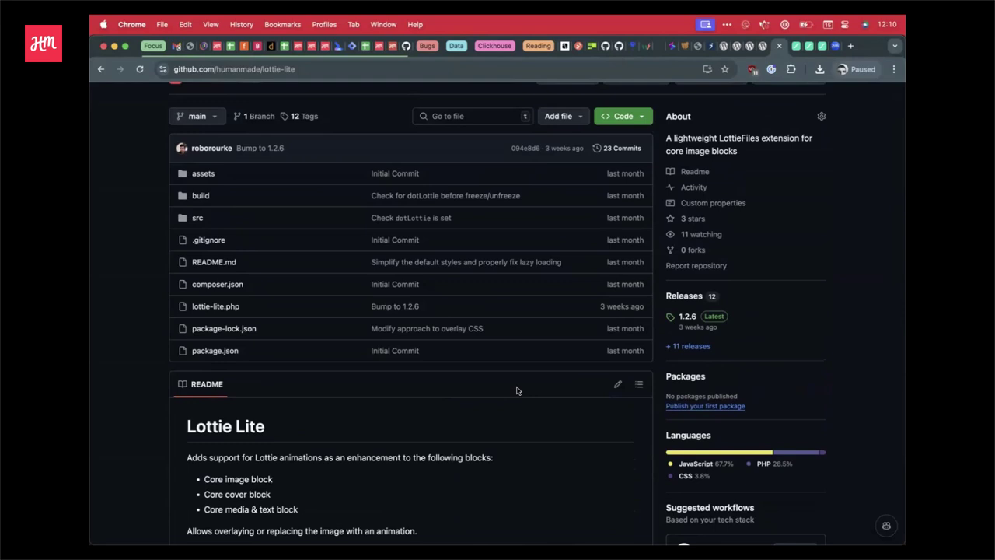
{"action": "left_click", "coordinate": [216, 352]}
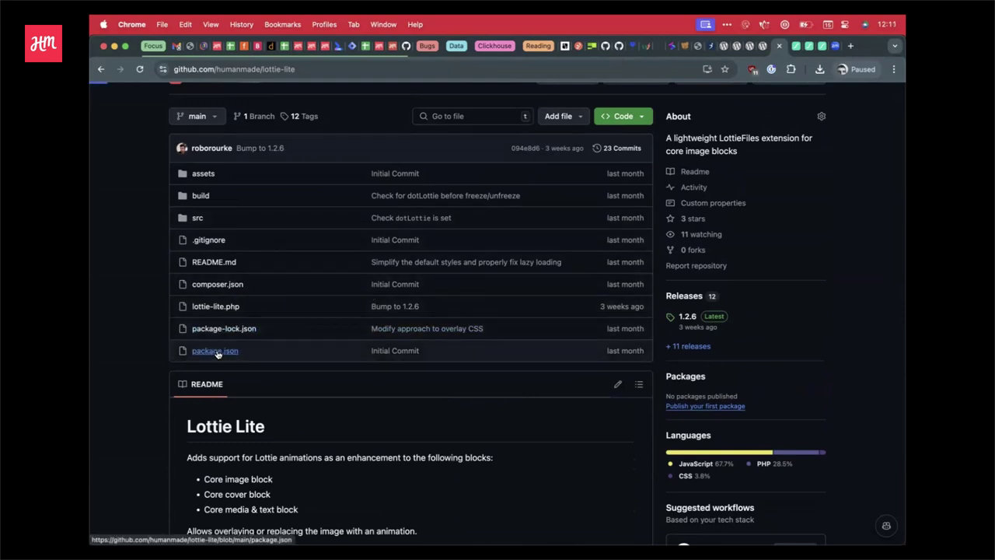
{"action": "scroll", "coordinate": [351, 365], "scroll_direction": "down", "scroll_amount": 1}
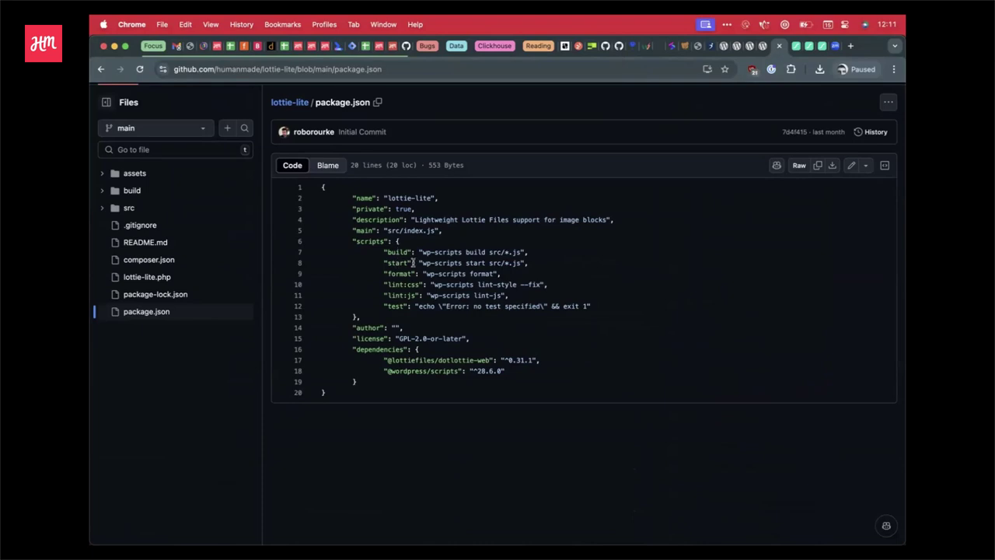
{"action": "scroll", "coordinate": [419, 261], "scroll_direction": "up", "scroll_amount": 2}
{"action": "left_click", "coordinate": [290, 154]}
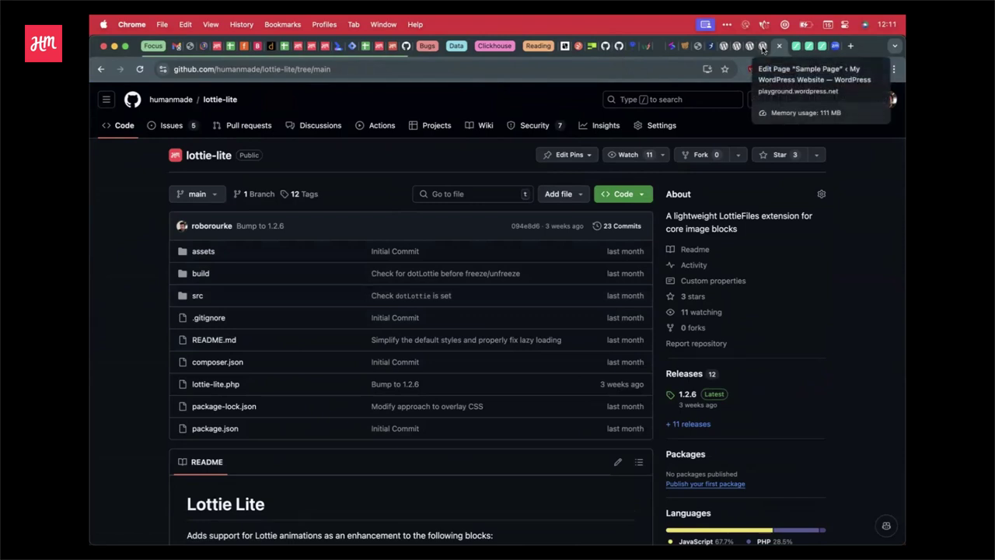
Switch to the Sample Page editor, select the group photo and review its Lottie Animation settings, including the interaction options.
{"action": "left_click", "coordinate": [762, 47]}
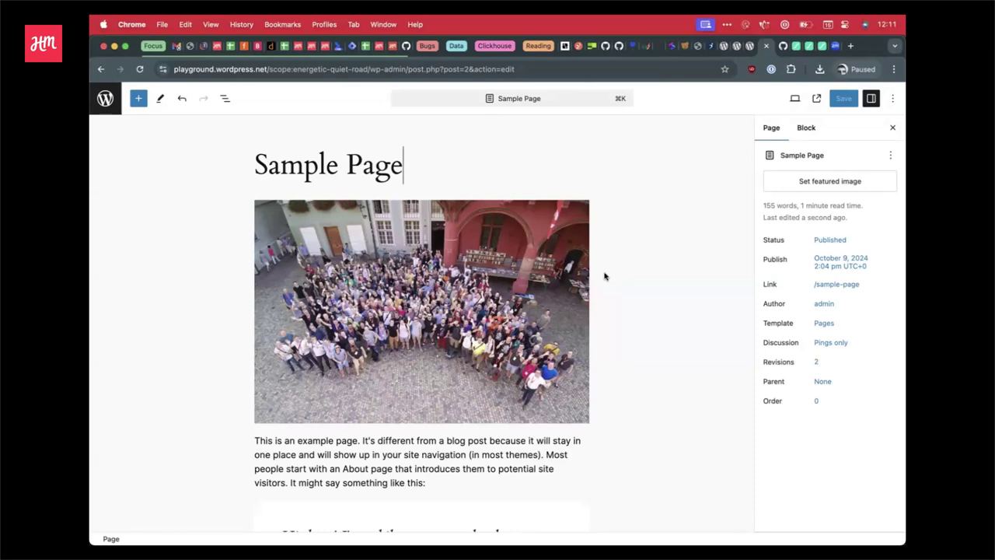
{"action": "left_click", "coordinate": [559, 289]}
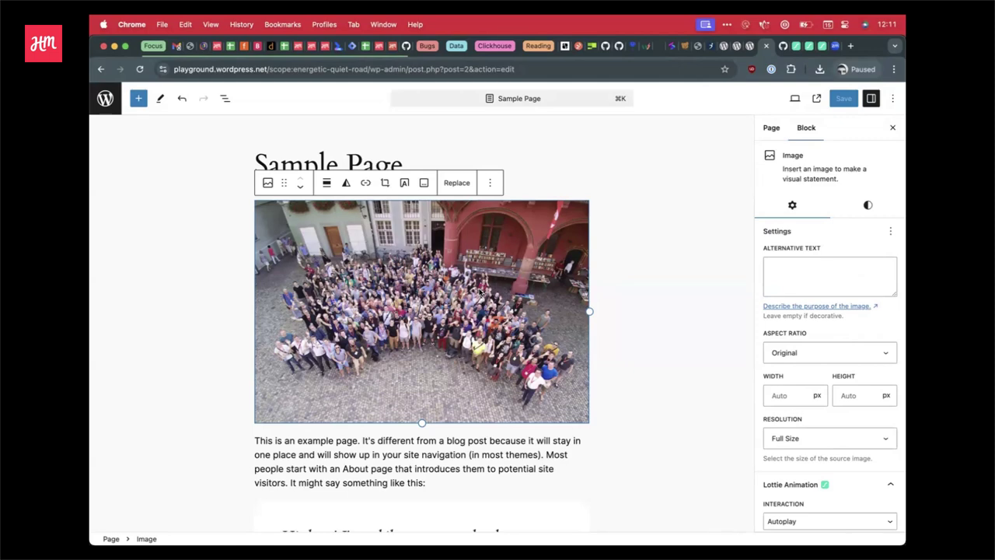
{"action": "scroll", "coordinate": [836, 285], "scroll_direction": "down", "scroll_amount": 5}
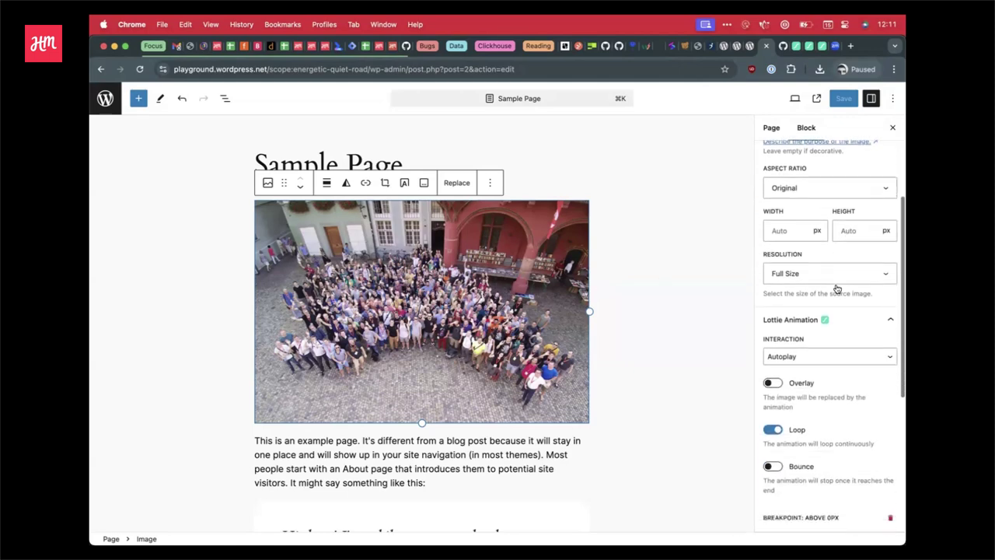
{"action": "scroll", "coordinate": [836, 284], "scroll_direction": "down", "scroll_amount": 1}
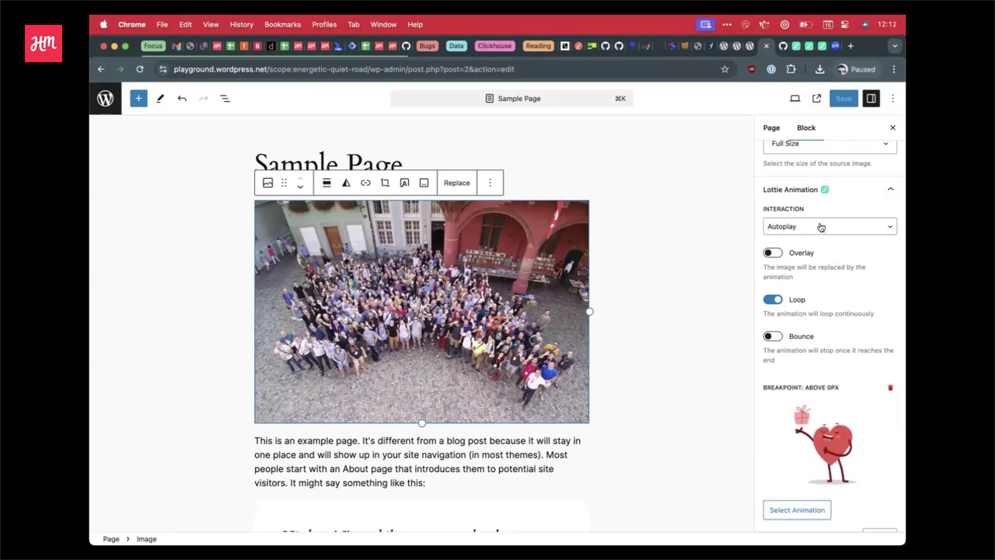
{"action": "scroll", "coordinate": [843, 311], "scroll_direction": "down", "scroll_amount": 2}
{"action": "scroll", "coordinate": [843, 311], "scroll_direction": "up", "scroll_amount": 1}
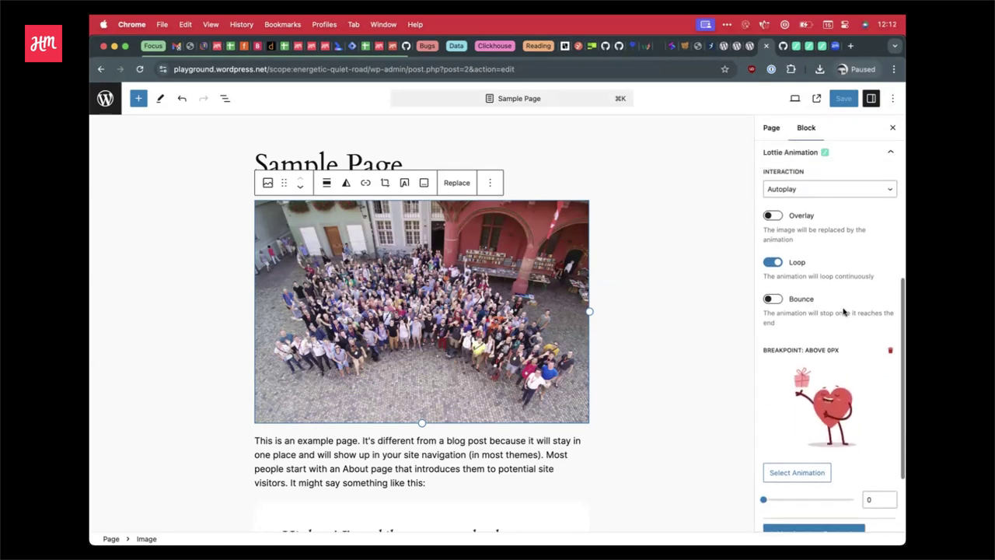
{"action": "scroll", "coordinate": [843, 311], "scroll_direction": "up", "scroll_amount": 1}
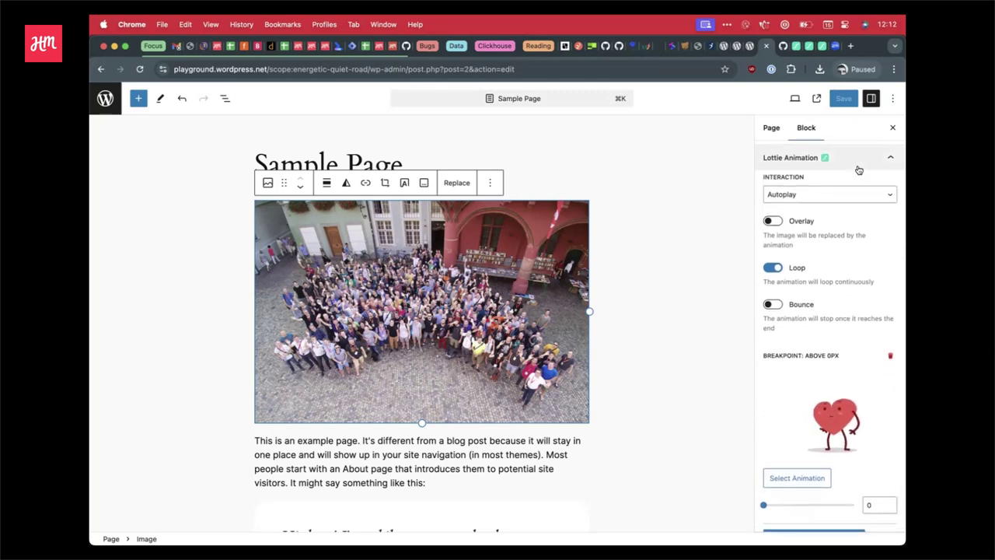
{"action": "scroll", "coordinate": [855, 169], "scroll_direction": "up", "scroll_amount": 2}
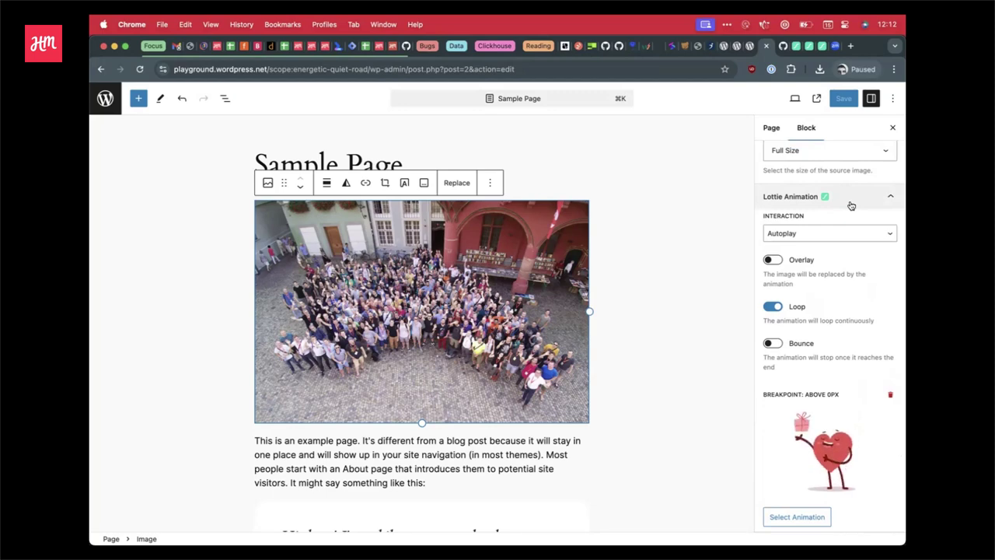
{"action": "scroll", "coordinate": [851, 205], "scroll_direction": "down", "scroll_amount": 2}
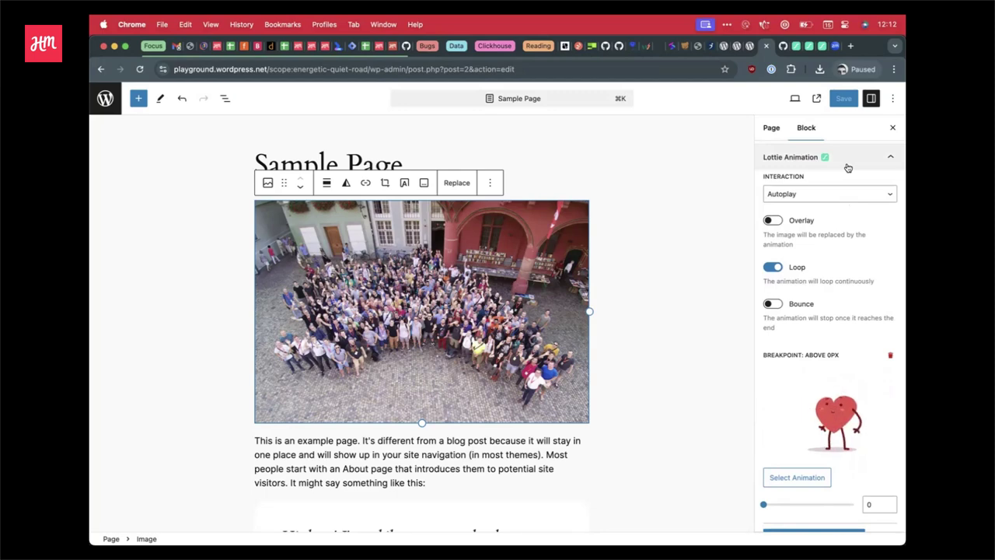
{"action": "left_click", "coordinate": [822, 196]}
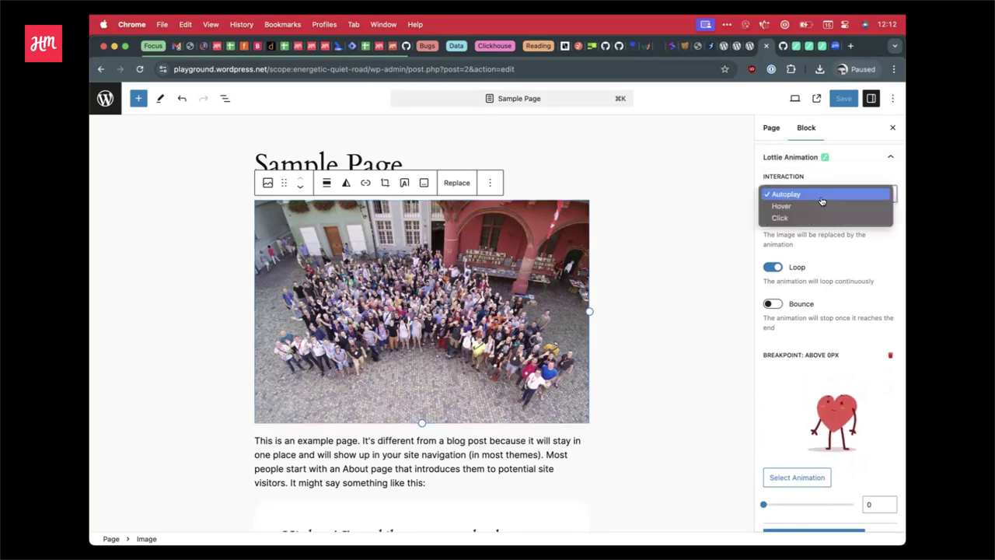
{"action": "left_click", "coordinate": [803, 242]}
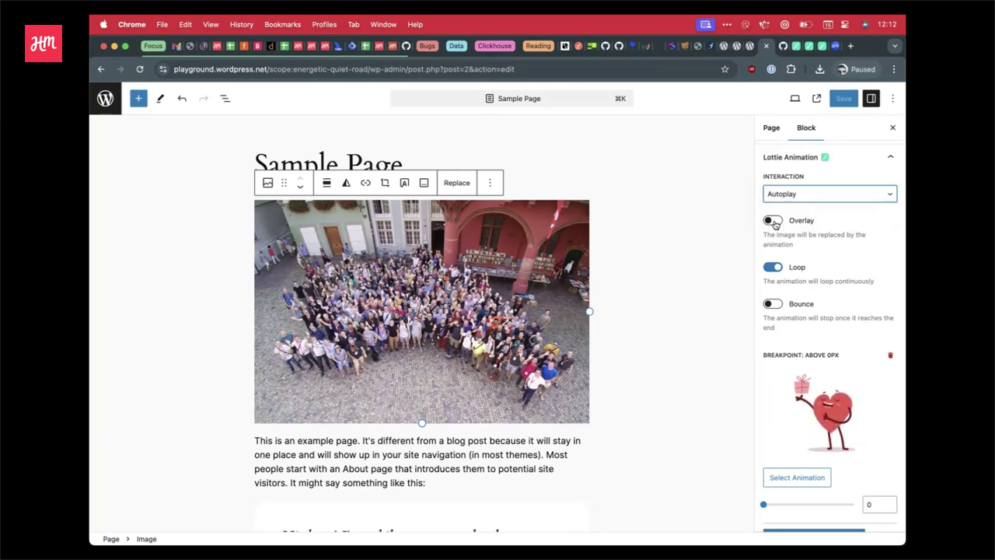
View the published Sample Page to check how the Lottie animation plays in place of the photo.
{"action": "left_click", "coordinate": [844, 98]}
{"action": "left_click", "coordinate": [816, 98]}
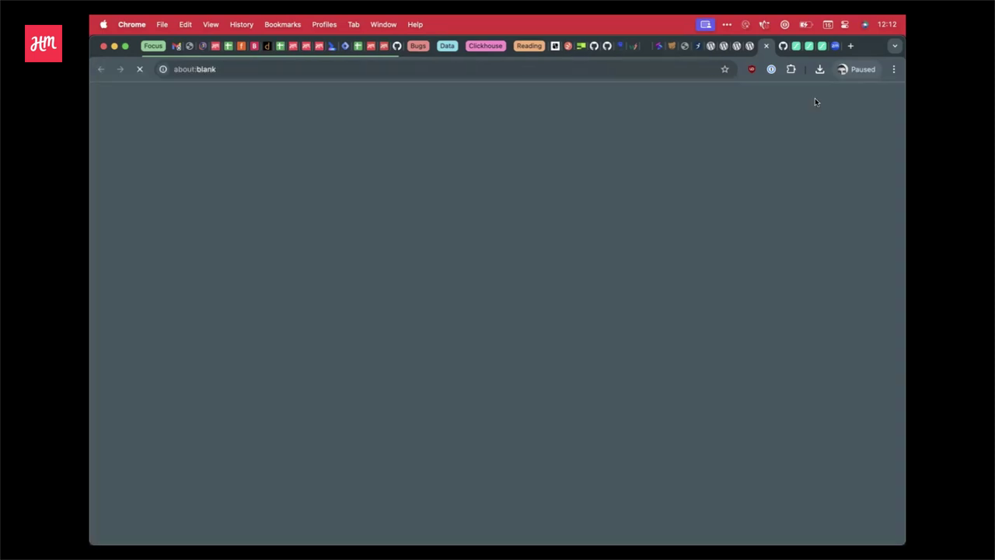
{"action": "scroll", "coordinate": [599, 262], "scroll_direction": "down", "scroll_amount": 2}
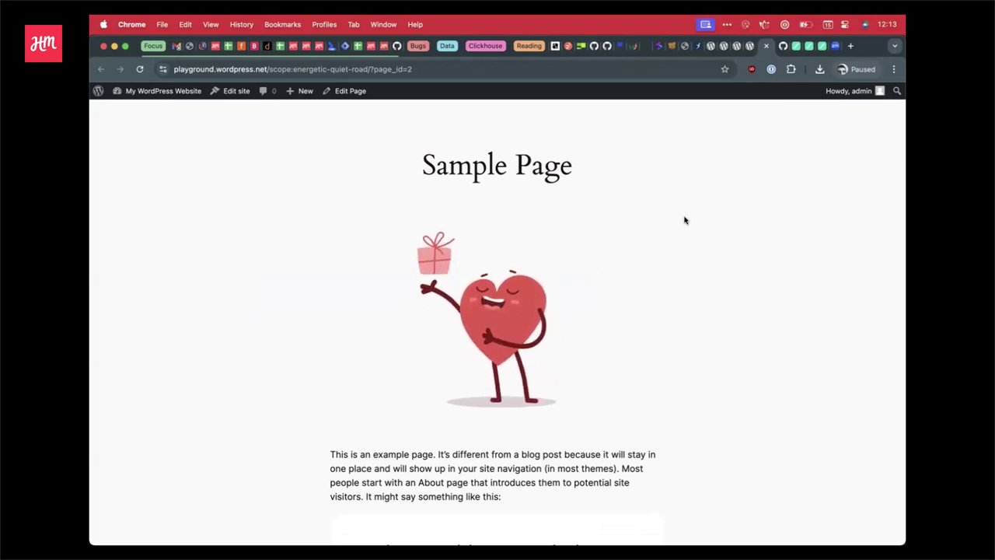
Return to the Sample Page editor, align the group photo to wide width and save the page.
{"action": "left_click", "coordinate": [747, 47]}
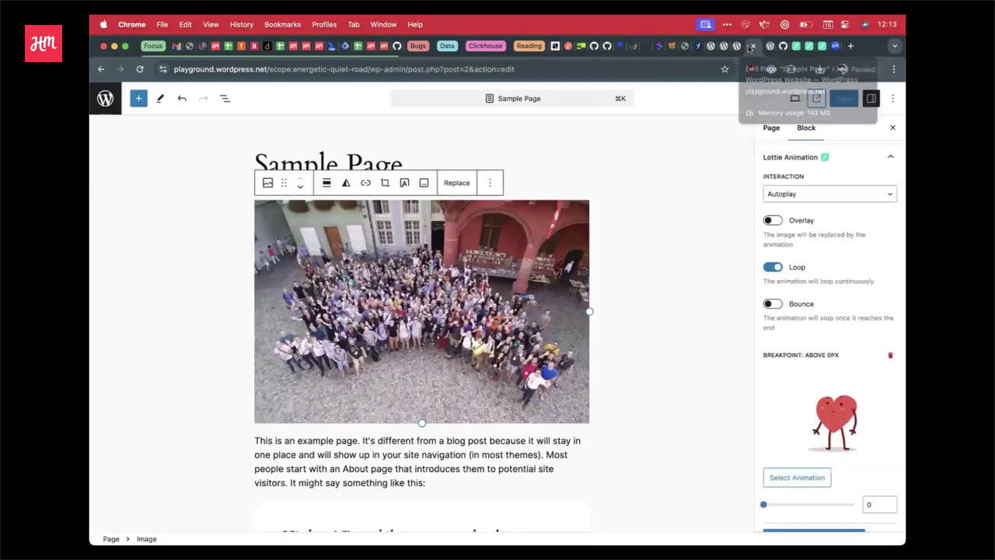
{"action": "left_click", "coordinate": [326, 182]}
{"action": "left_click", "coordinate": [368, 241]}
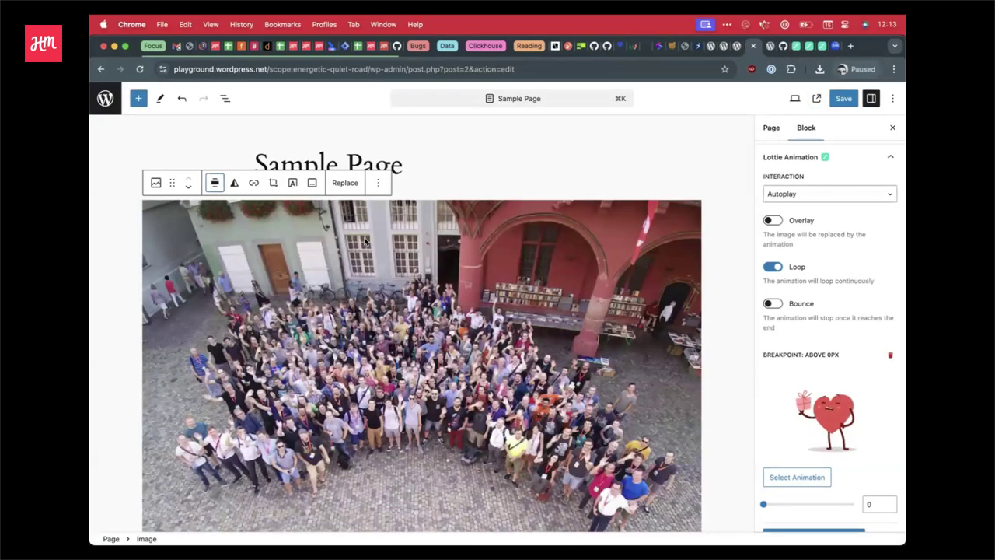
{"action": "scroll", "coordinate": [575, 367], "scroll_direction": "down", "scroll_amount": 3}
{"action": "scroll", "coordinate": [575, 367], "scroll_direction": "up", "scroll_amount": 1}
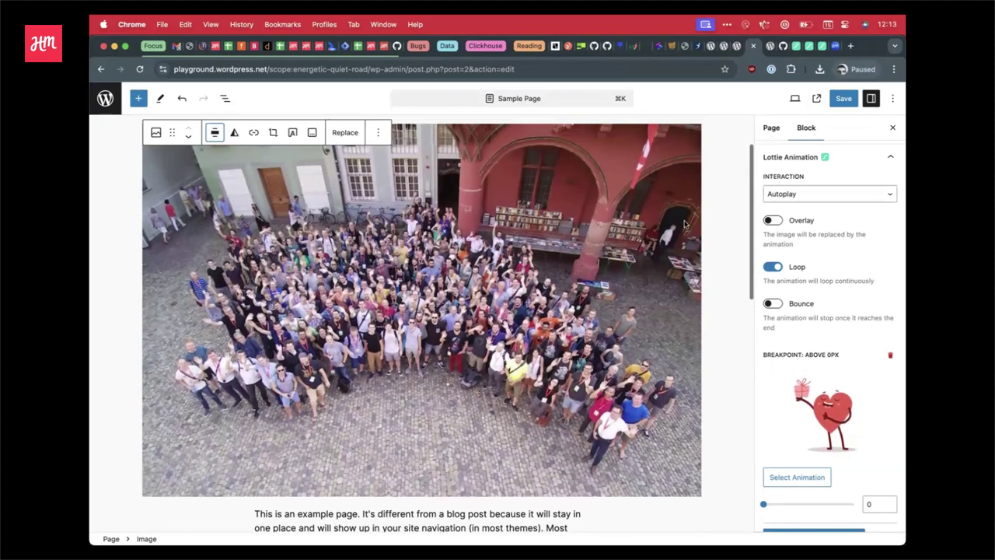
{"action": "left_click", "coordinate": [839, 99]}
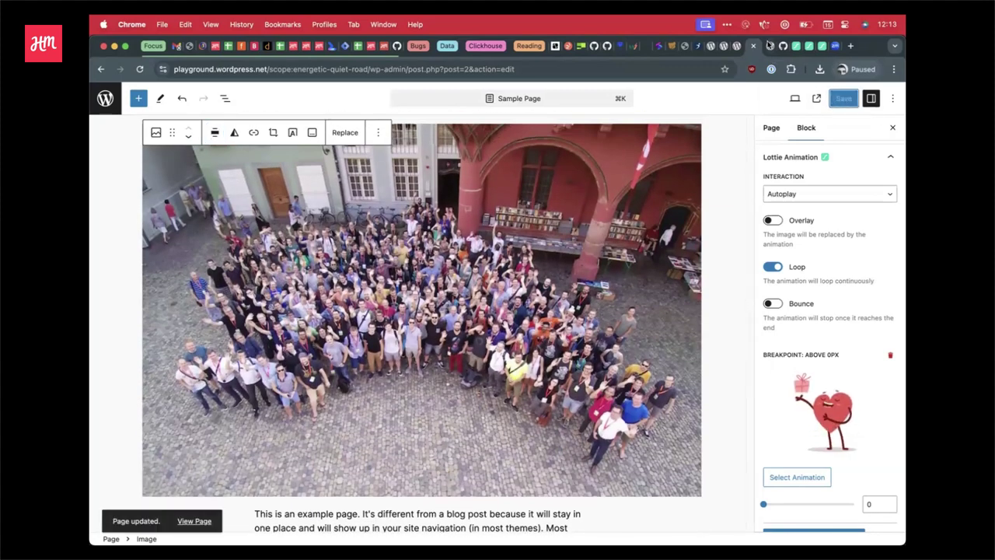
View the published Sample Page again and check the animation at the wide width.
{"action": "left_click", "coordinate": [816, 98]}
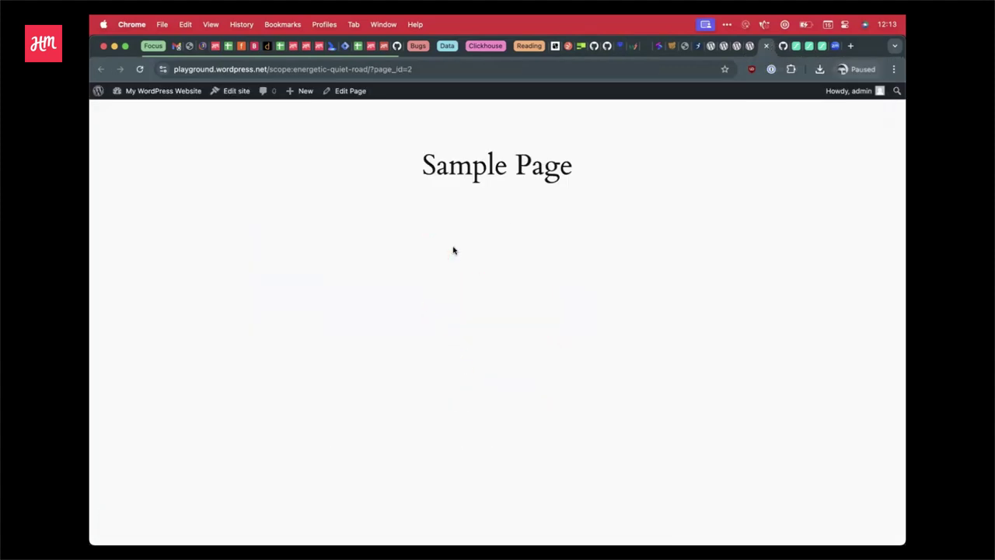
{"action": "scroll", "coordinate": [454, 250], "scroll_direction": "down", "scroll_amount": 1}
{"action": "scroll", "coordinate": [454, 249], "scroll_direction": "down", "scroll_amount": 4}
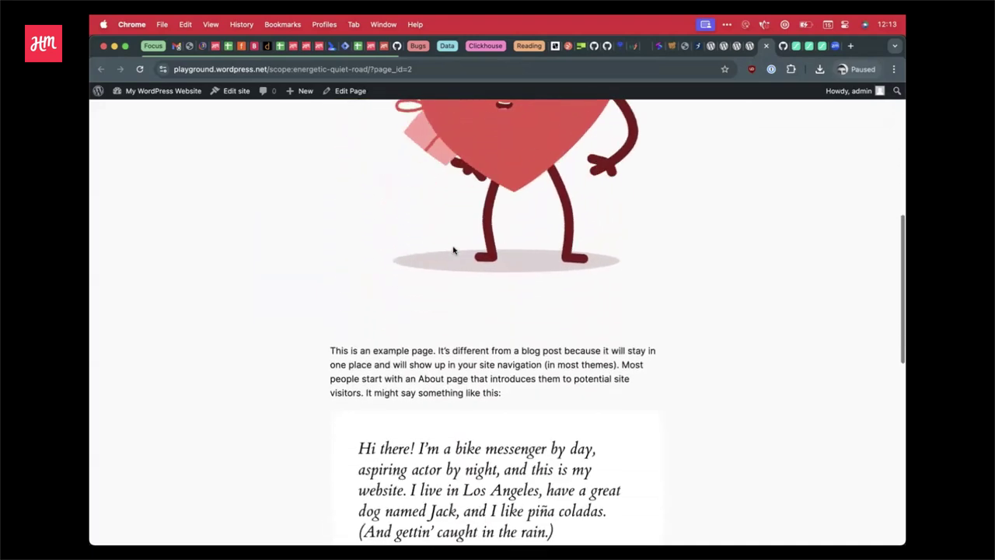
Examine the heart animation on the published Sample Page, including its context menu and how it responds to resizing the browser window.
{"action": "scroll", "coordinate": [454, 250], "scroll_direction": "up", "scroll_amount": 3}
{"action": "scroll", "coordinate": [454, 250], "scroll_direction": "up", "scroll_amount": 2}
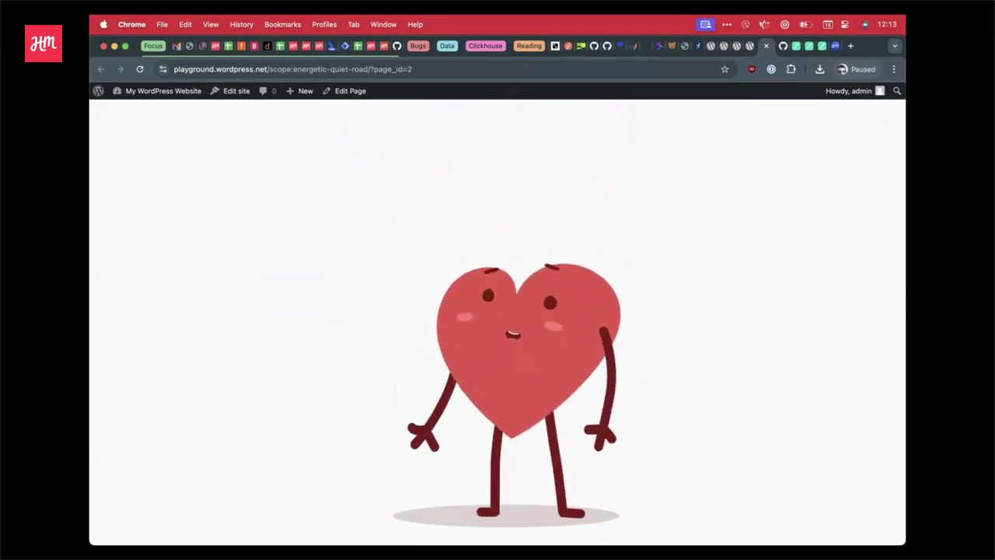
{"action": "scroll", "coordinate": [762, 303], "scroll_direction": "down", "scroll_amount": 3}
{"action": "scroll", "coordinate": [759, 309], "scroll_direction": "up", "scroll_amount": 2}
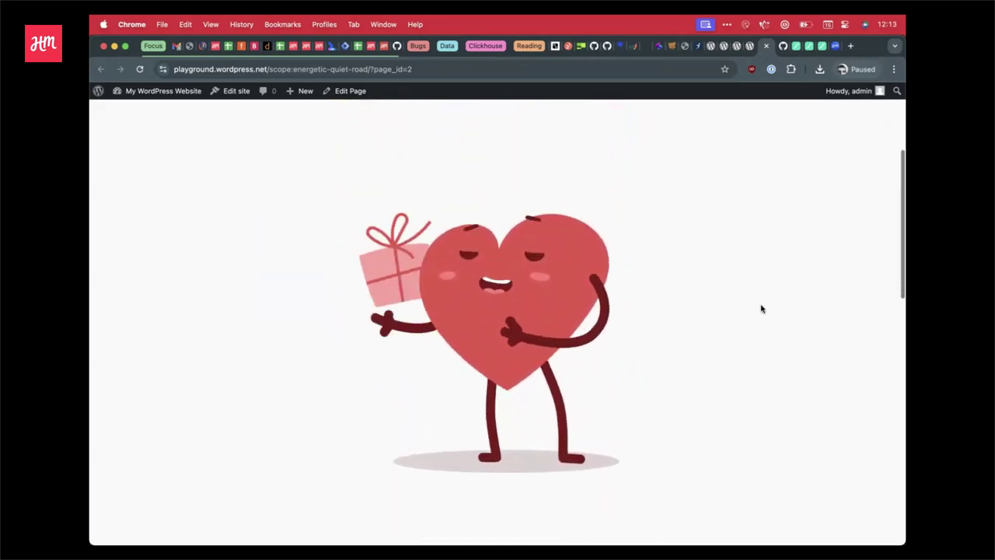
{"action": "right_click", "coordinate": [759, 306]}
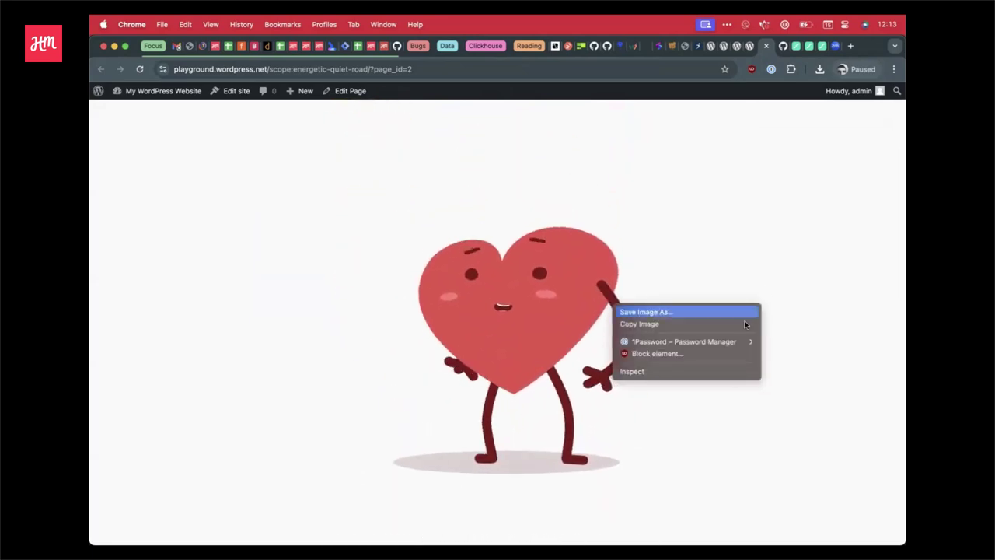
{"action": "left_click", "coordinate": [705, 372]}
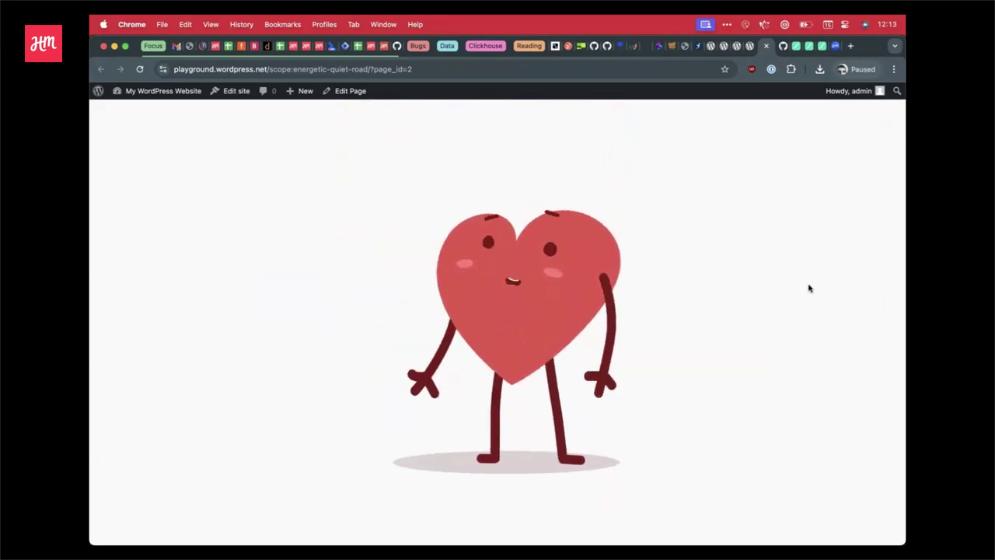
{"action": "left_click_drag", "start_coordinate": [905, 272], "coordinate": [535, 277]}
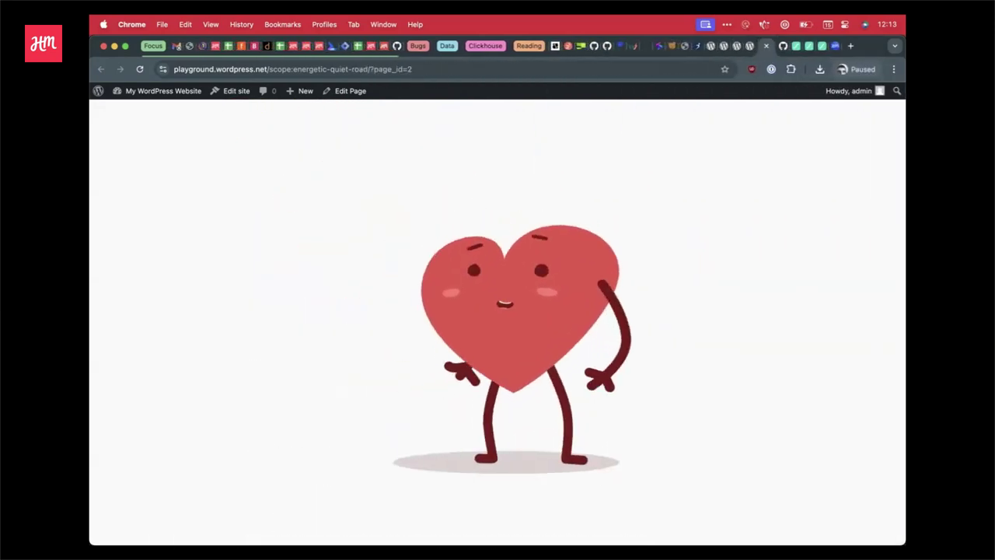
{"action": "mouse_move", "coordinate": [905, 304]}
{"action": "left_mouse_down"}
{"action": "mouse_move", "coordinate": [380, 305]}
{"action": "mouse_move", "coordinate": [702, 311]}
{"action": "mouse_move", "coordinate": [906, 295]}
{"action": "left_mouse_up"}
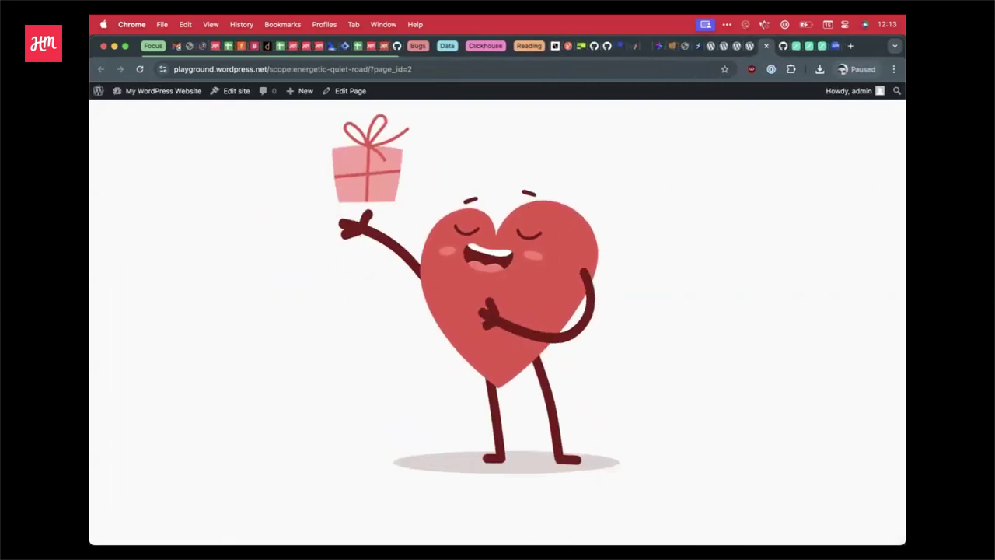
Return to the Sample Page editor and review the photo's Overlay, Loop, Bounce and breakpoint settings for the Lottie animation.
{"action": "left_click", "coordinate": [749, 46]}
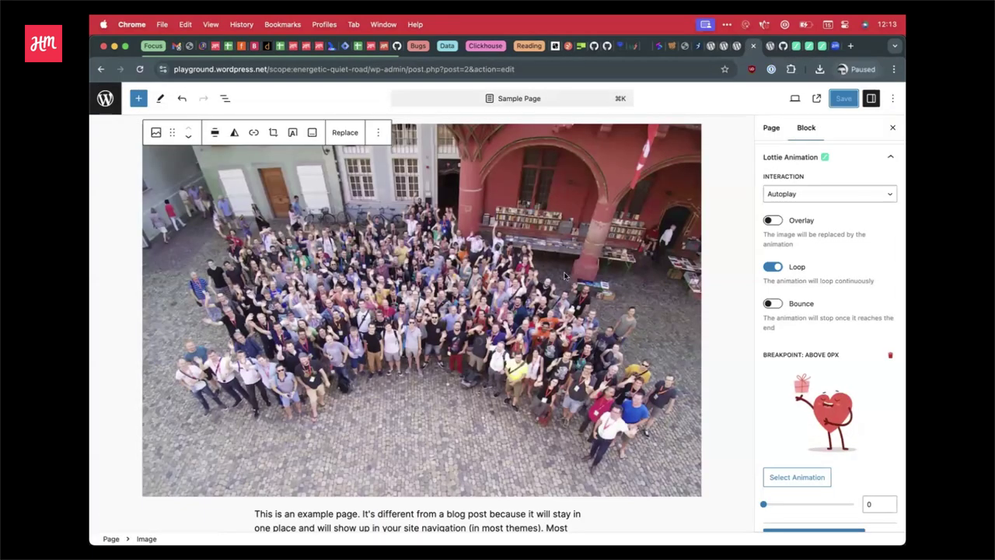
{"action": "scroll", "coordinate": [804, 269], "scroll_direction": "down", "scroll_amount": 2}
{"action": "scroll", "coordinate": [804, 268], "scroll_direction": "up", "scroll_amount": 1}
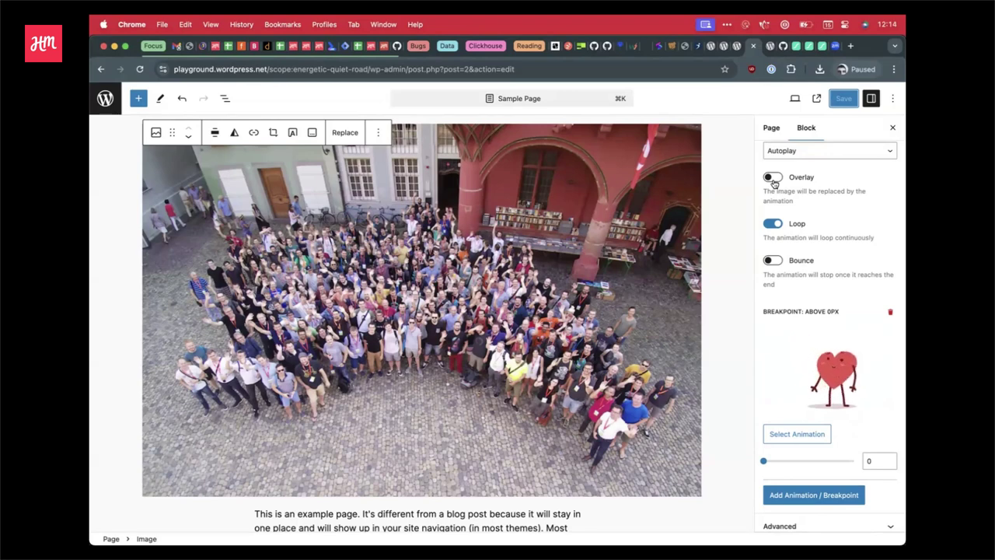
{"action": "scroll", "coordinate": [809, 212], "scroll_direction": "down", "scroll_amount": 1}
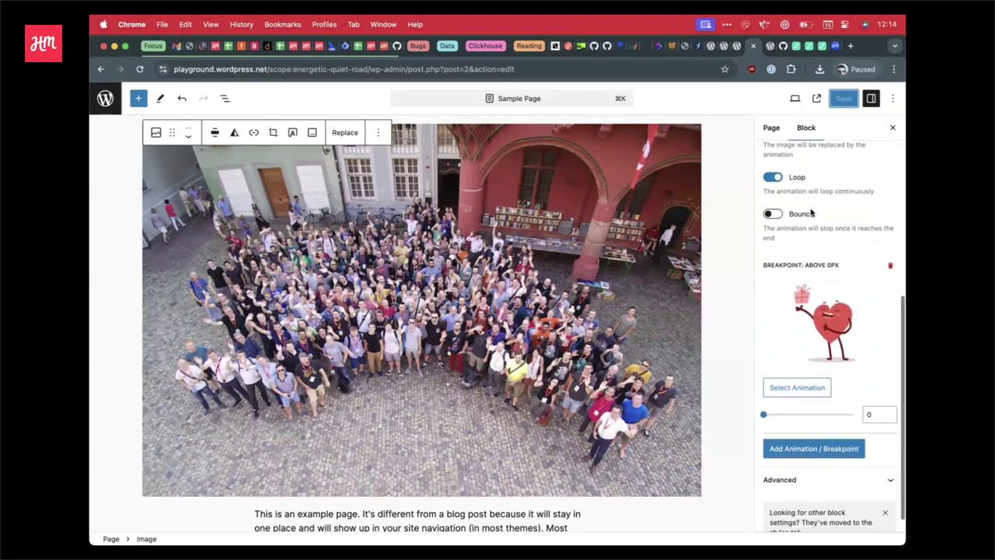
{"action": "scroll", "coordinate": [775, 218], "scroll_direction": "down", "scroll_amount": 1}
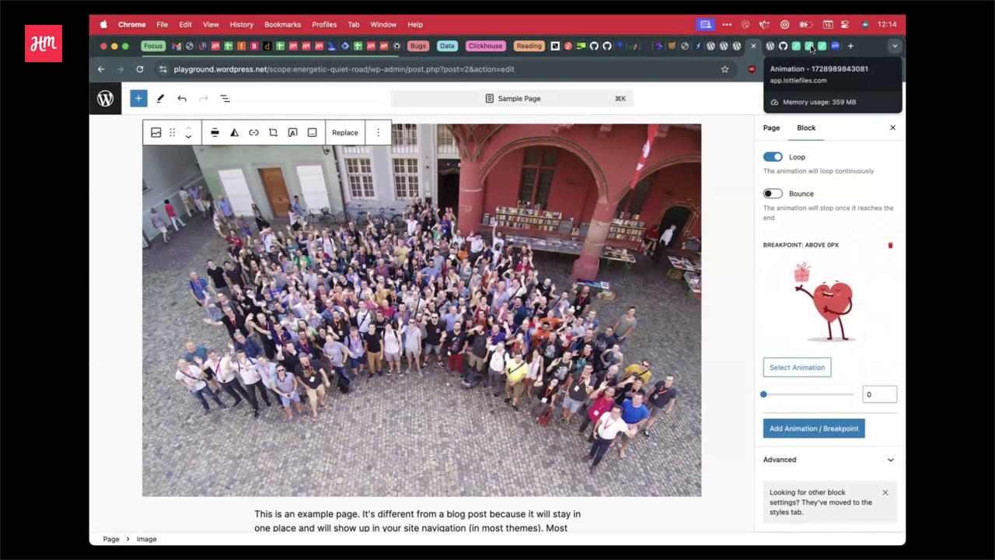
Switch to the pencil animation on LottieFiles, pause it and scrub from the last frame back to the first.
{"action": "left_click", "coordinate": [810, 46]}
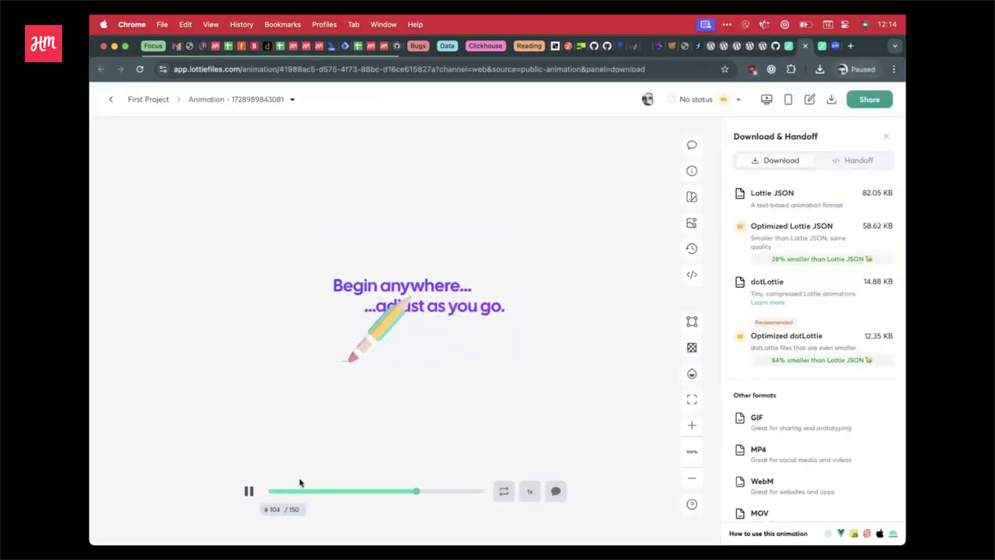
{"action": "left_click", "coordinate": [249, 492]}
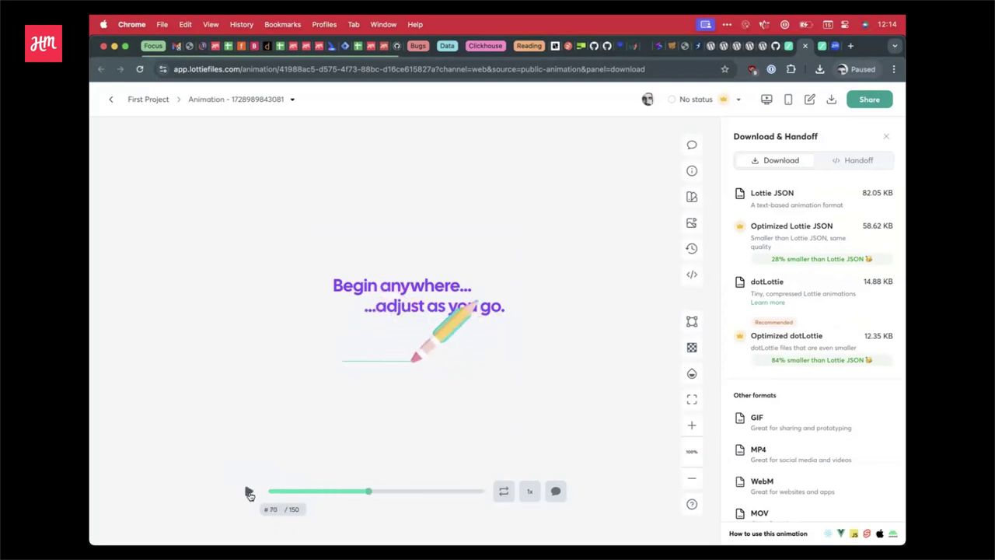
{"action": "left_click_drag", "start_coordinate": [370, 493], "coordinate": [477, 495]}
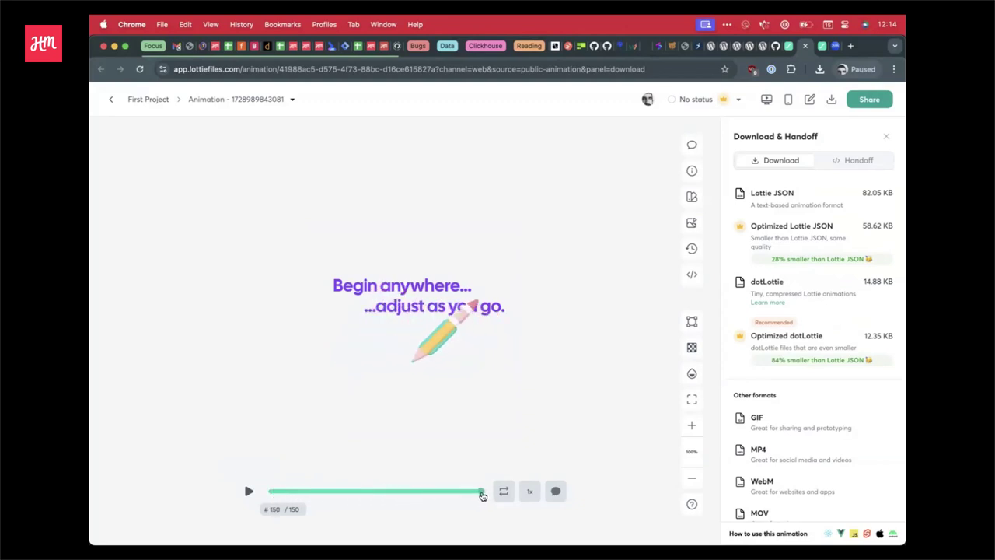
{"action": "left_click_drag", "start_coordinate": [481, 495], "coordinate": [268, 498]}
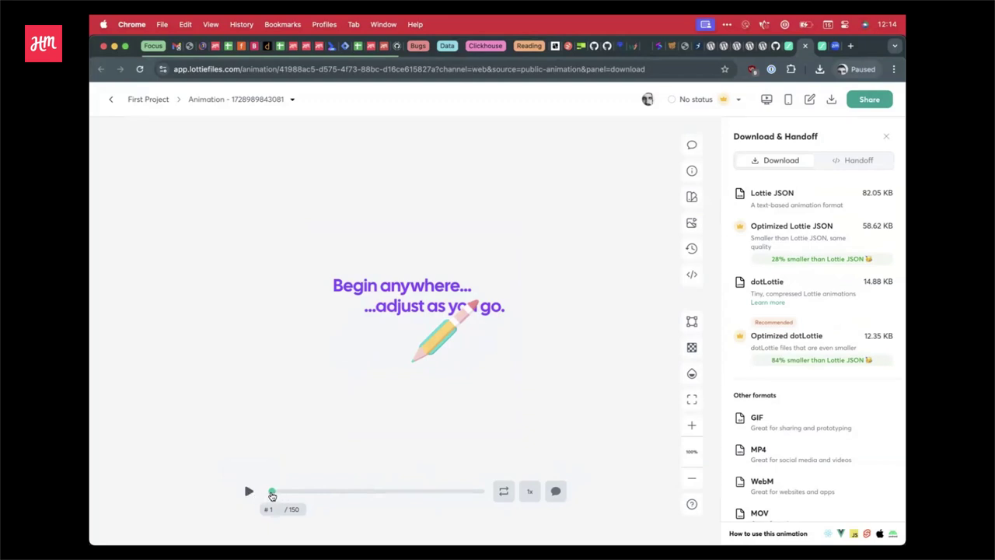
{"action": "mouse_move", "coordinate": [272, 495]}
{"action": "left_mouse_down"}
{"action": "mouse_move", "coordinate": [481, 494]}
{"action": "mouse_move", "coordinate": [270, 499]}
{"action": "left_mouse_up"}
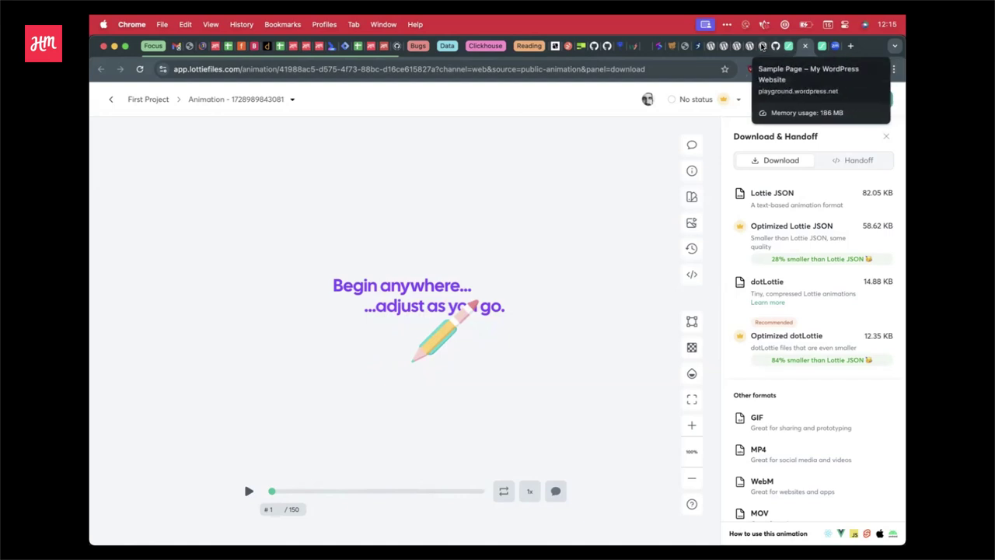
Return to the Sample Page editor and set the photo's Lottie animation interaction to Hover with Bounce enabled.
{"action": "left_click", "coordinate": [762, 47]}
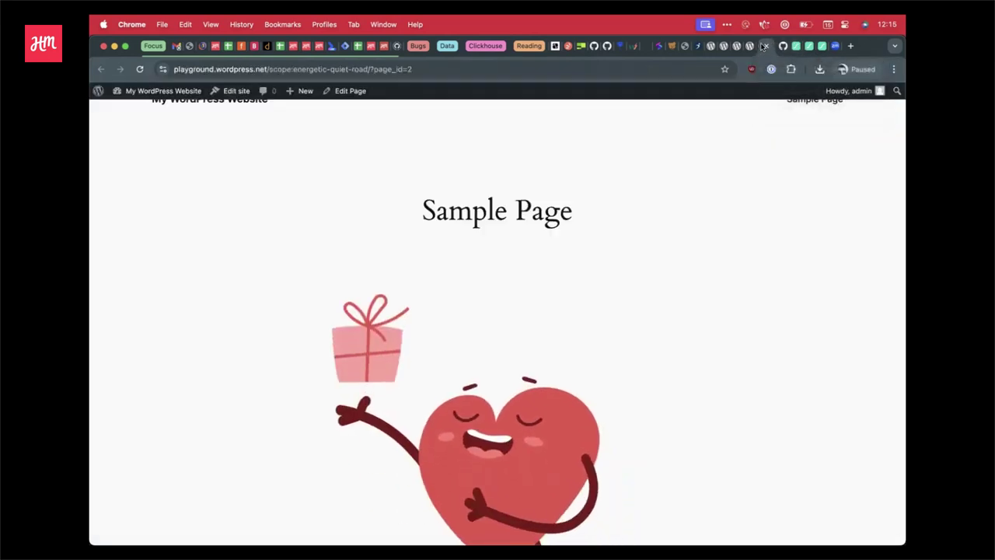
{"action": "left_click", "coordinate": [749, 48]}
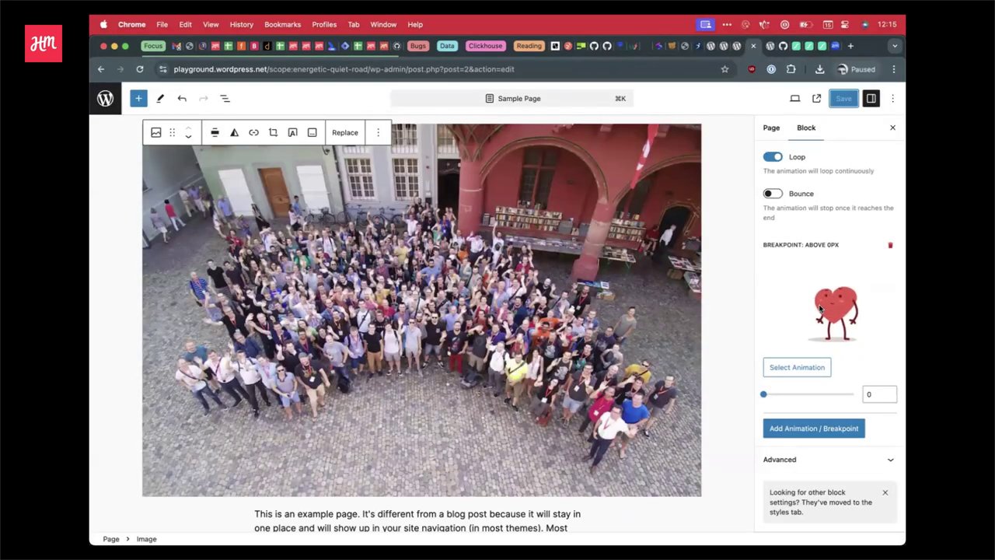
{"action": "scroll", "coordinate": [820, 309], "scroll_direction": "up", "scroll_amount": 3}
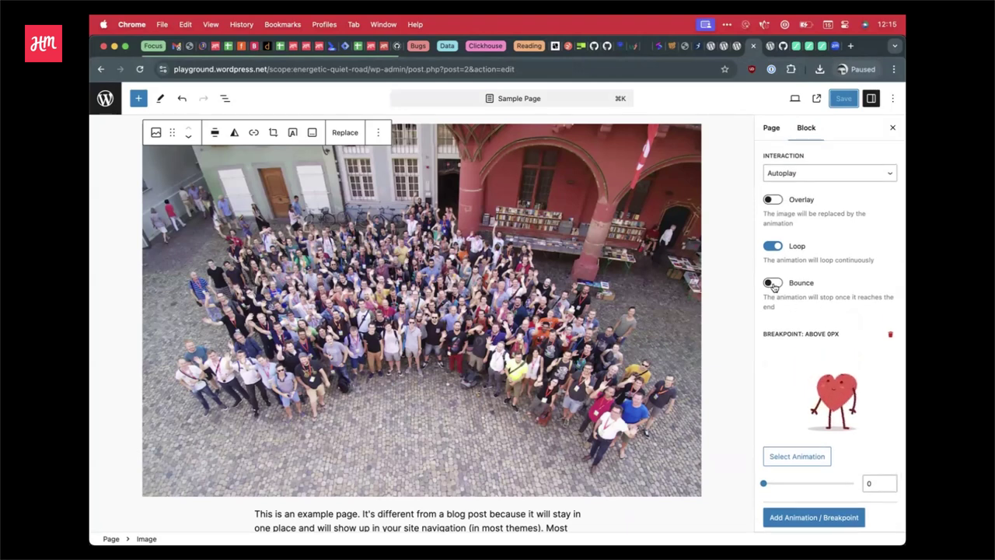
{"action": "left_click", "coordinate": [811, 176]}
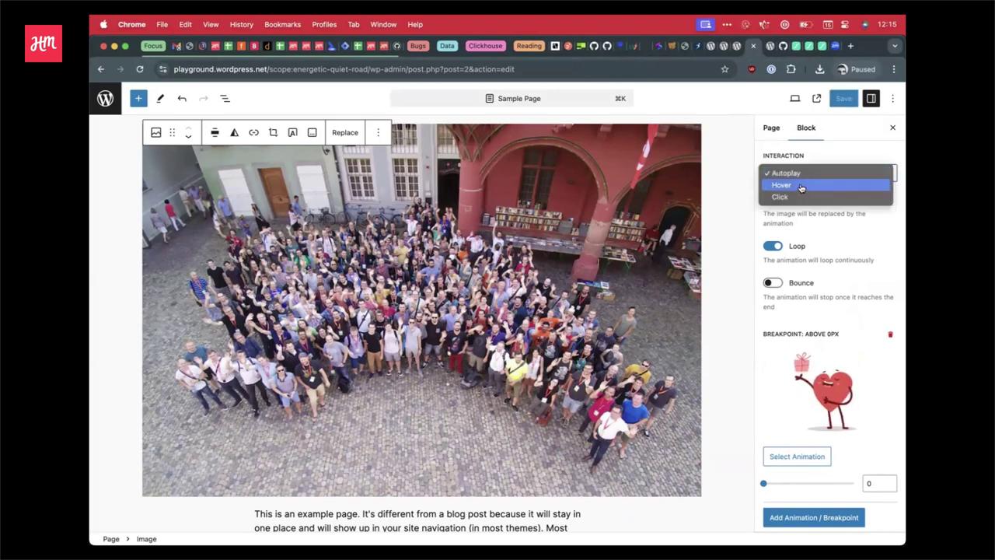
{"action": "left_click", "coordinate": [801, 186]}
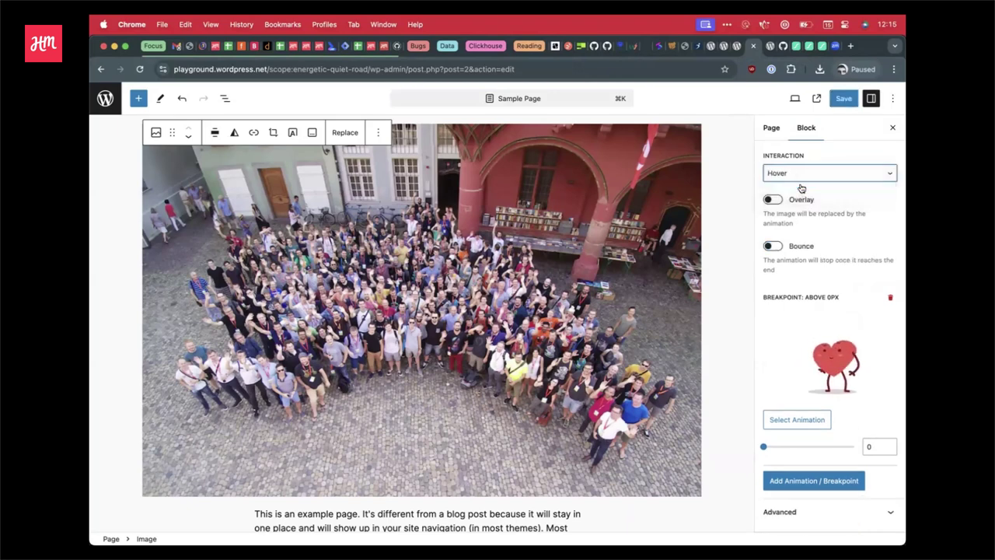
{"action": "left_click", "coordinate": [772, 246]}
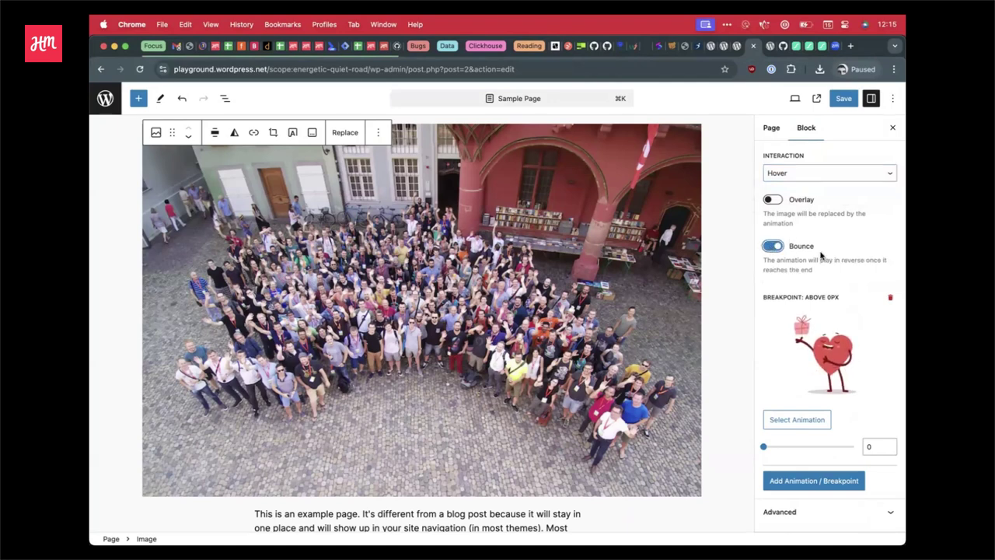
Add a second animation breakpoint to the photo and set its threshold to about 780 px.
{"action": "scroll", "coordinate": [821, 256], "scroll_direction": "down", "scroll_amount": 2}
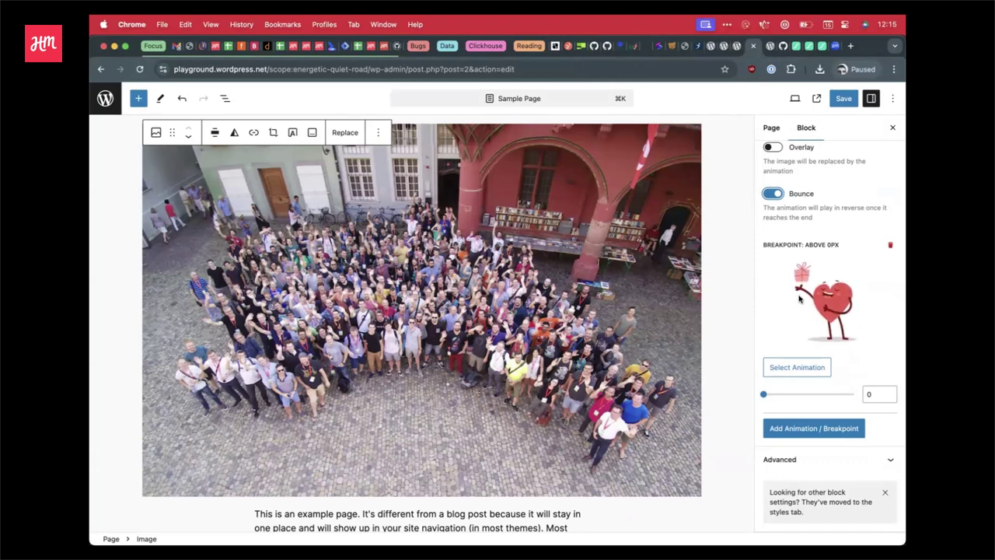
{"action": "left_click", "coordinate": [806, 431]}
{"action": "scroll", "coordinate": [806, 429], "scroll_direction": "down", "scroll_amount": 2}
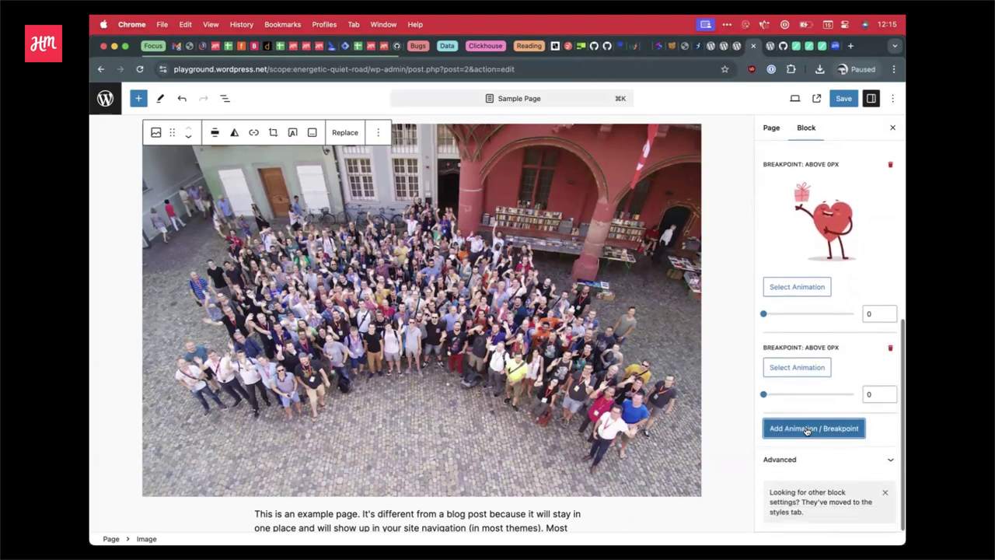
{"action": "left_click", "coordinate": [765, 394]}
{"action": "left_click_drag", "start_coordinate": [765, 395], "coordinate": [805, 396]}
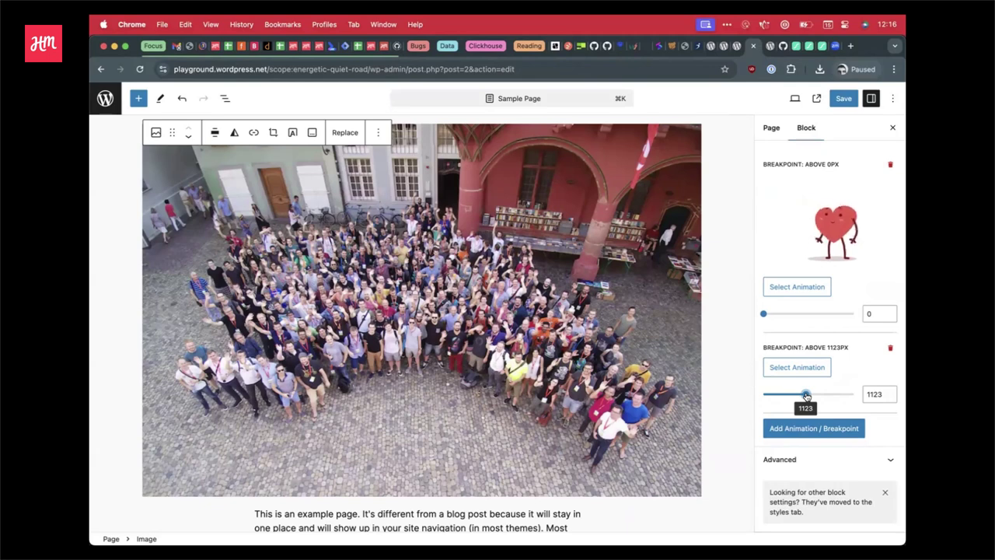
{"action": "left_click_drag", "start_coordinate": [806, 395], "coordinate": [792, 395]}
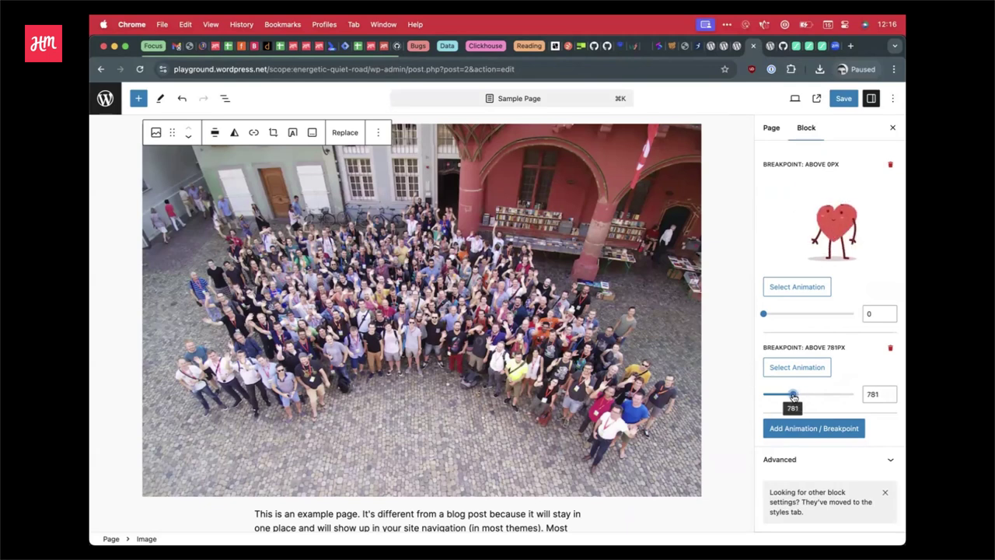
Upload Animation - 1728989843081.lottie from Downloads to the media library through the second breakpoint's animation picker.
{"action": "left_click", "coordinate": [800, 366]}
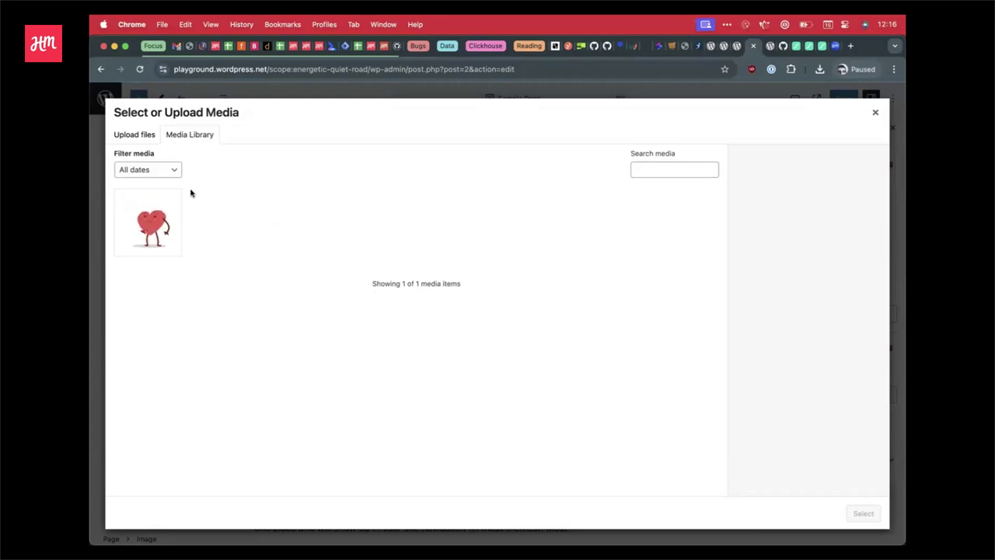
{"action": "left_click", "coordinate": [148, 137]}
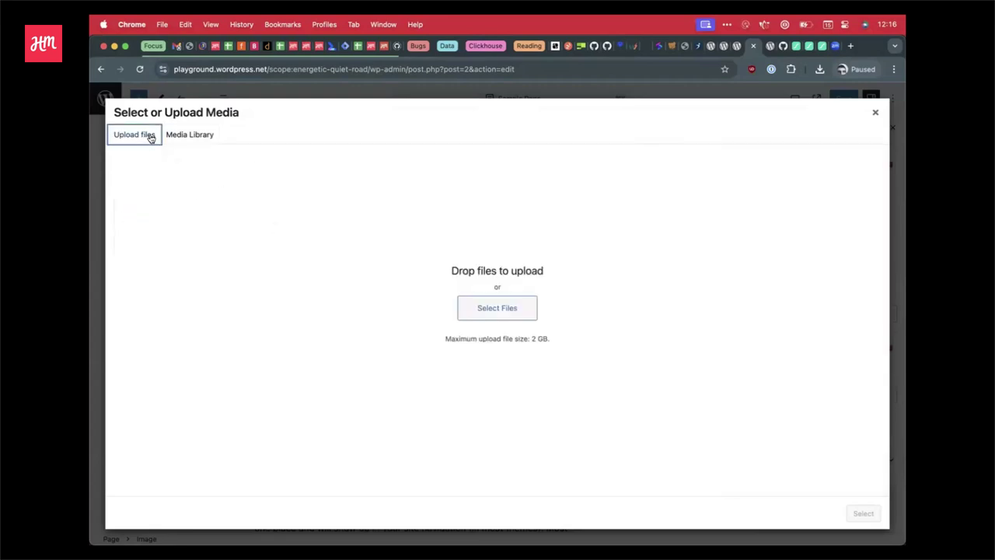
{"action": "left_click", "coordinate": [503, 310]}
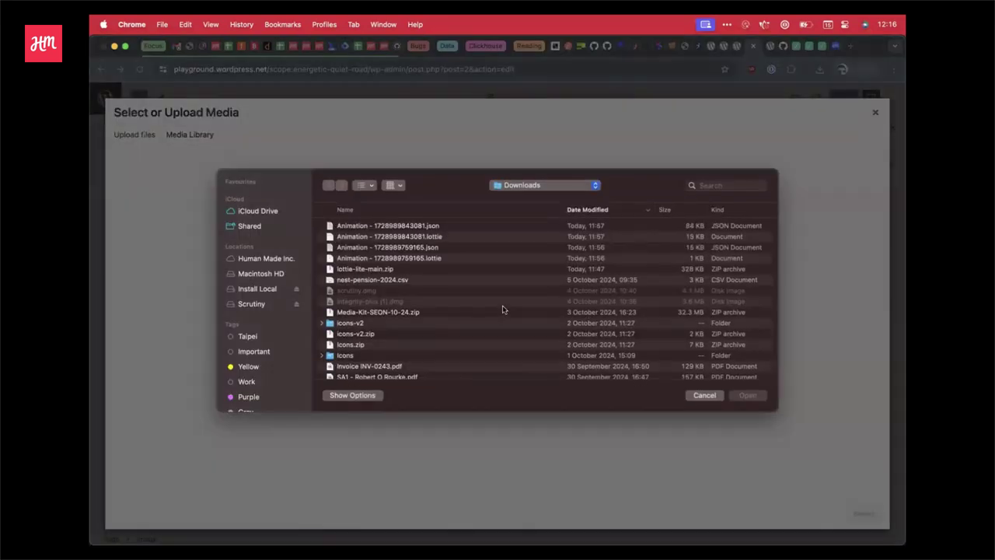
{"action": "left_click", "coordinate": [412, 236]}
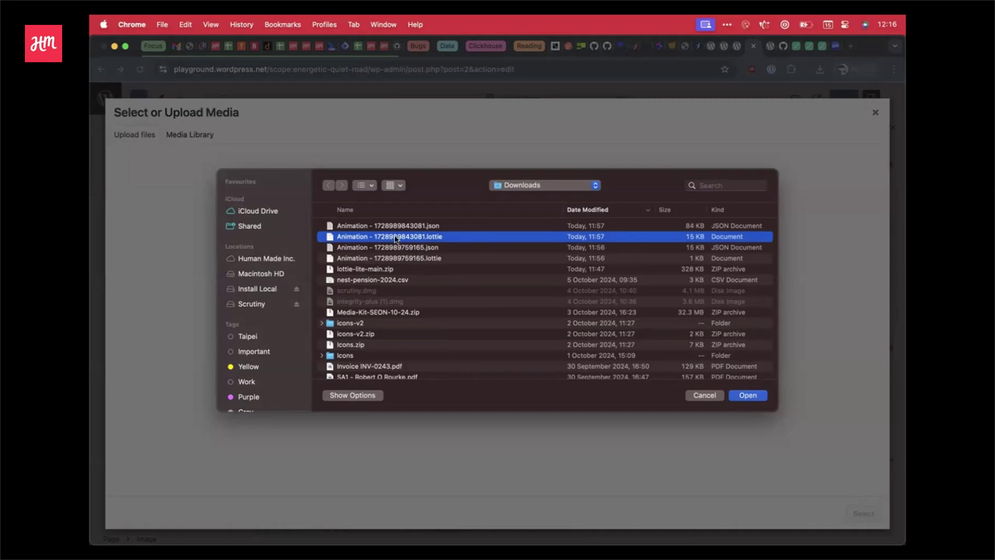
{"action": "double_click", "coordinate": [395, 237]}
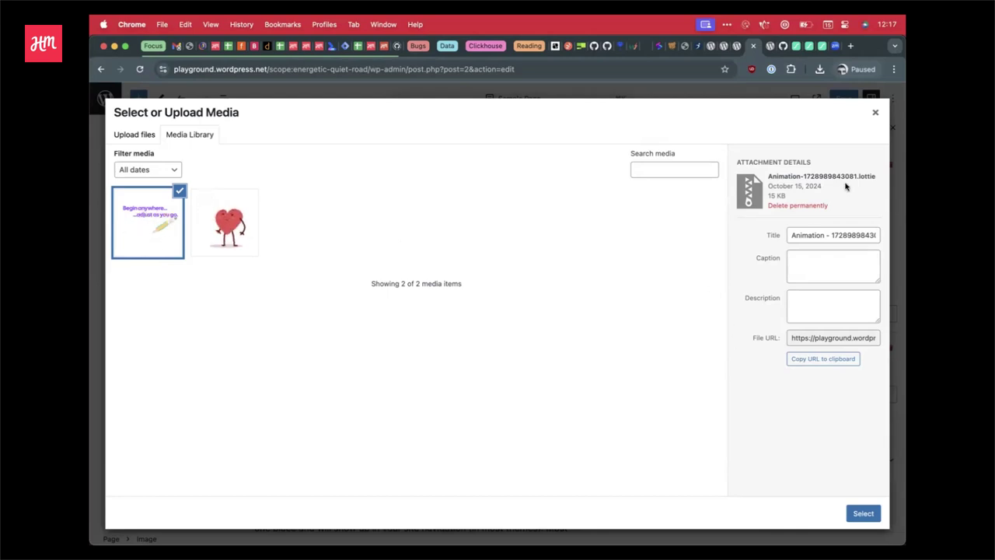
Compare the attachment details of the heart and pencil animations and close the media library without choosing one.
{"action": "left_click", "coordinate": [232, 239]}
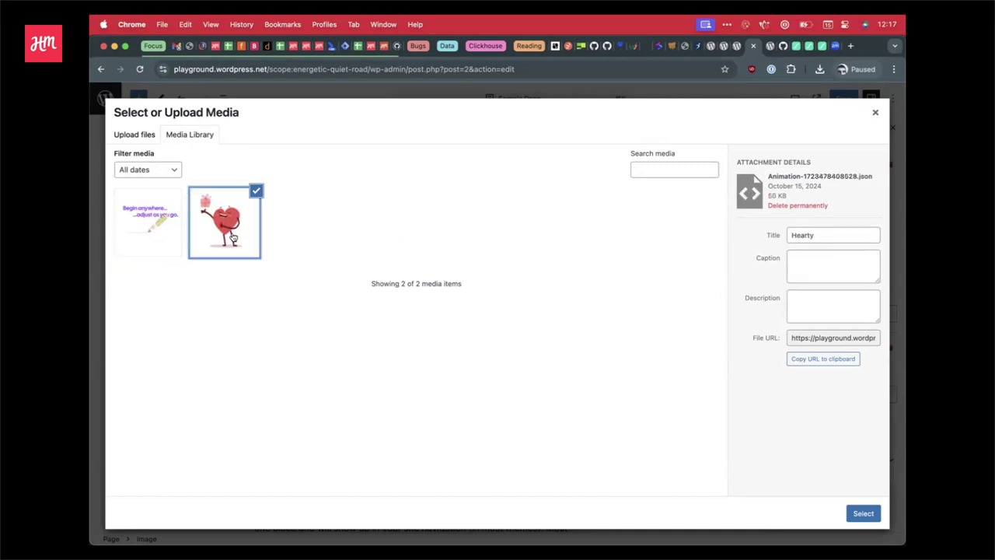
{"action": "left_click", "coordinate": [151, 238]}
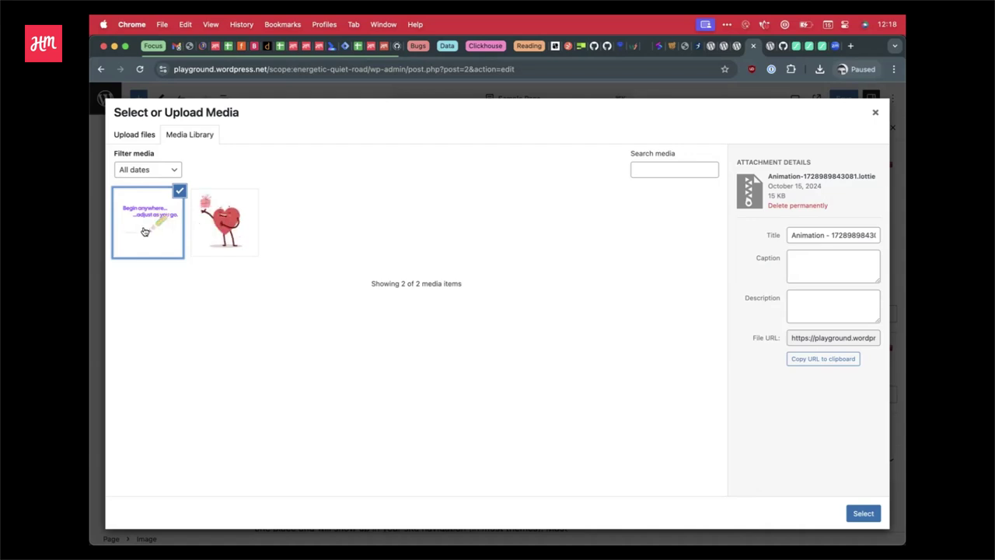
{"action": "left_click", "coordinate": [874, 115]}
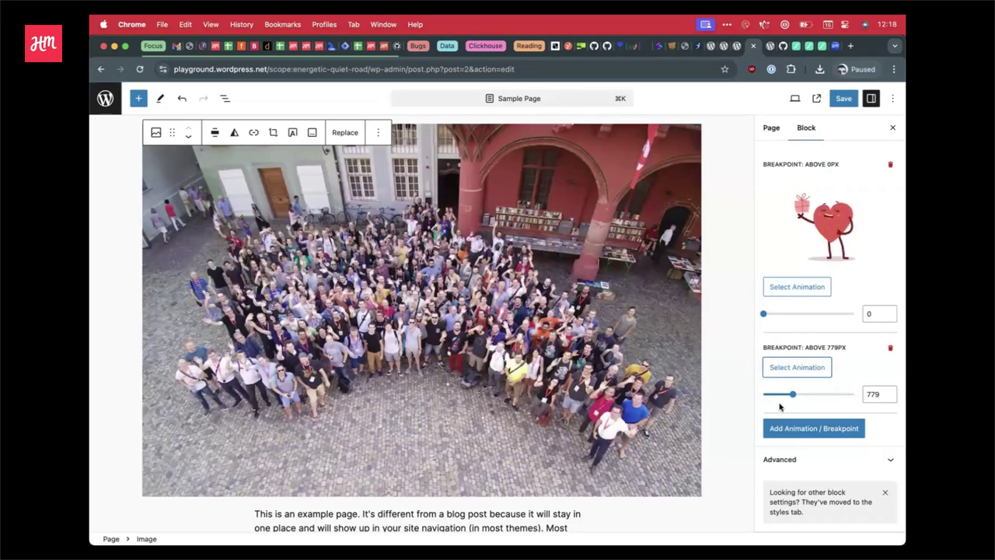
Delete the second animation breakpoint from the photo's Lottie Animation settings.
{"action": "left_click", "coordinate": [890, 348]}
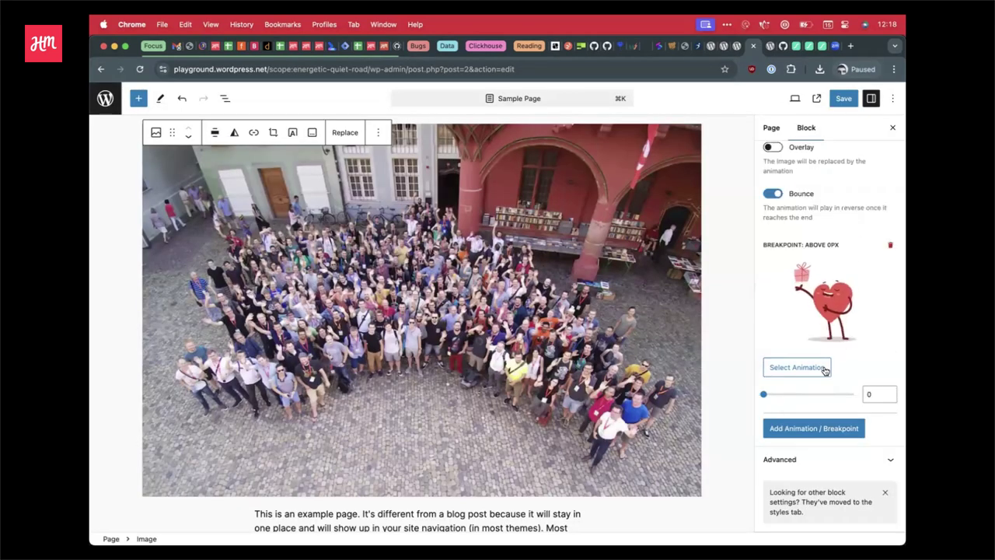
{"action": "scroll", "coordinate": [822, 369], "scroll_direction": "up", "scroll_amount": 3}
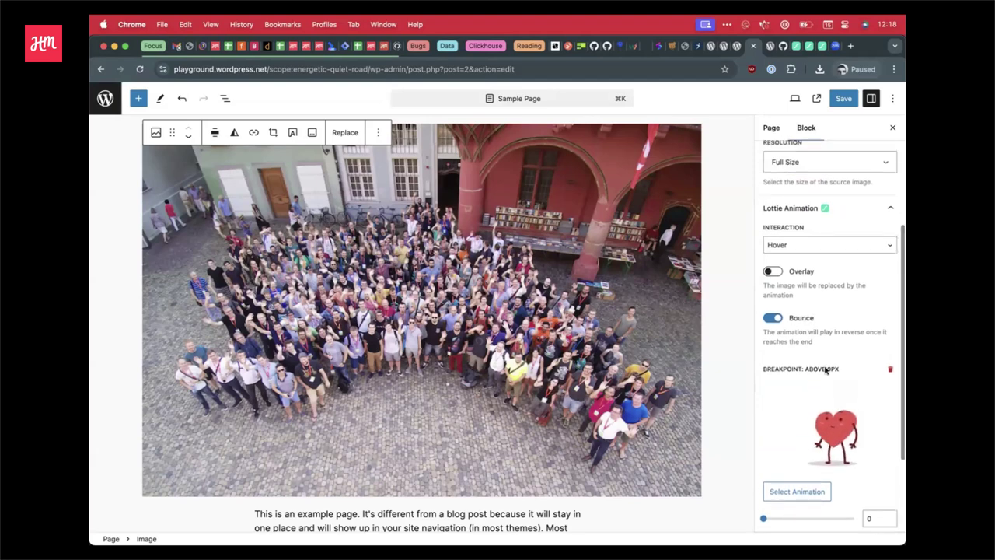
Turn on Overlay in the photo's Lottie Animation settings and save the page.
{"action": "scroll", "coordinate": [826, 370], "scroll_direction": "up", "scroll_amount": 2}
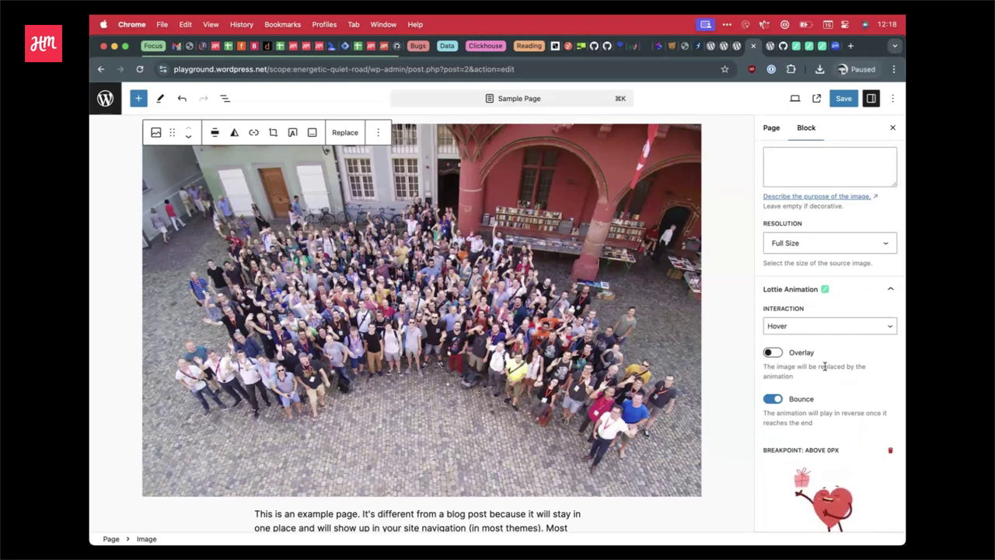
{"action": "scroll", "coordinate": [824, 366], "scroll_direction": "up", "scroll_amount": 2}
{"action": "scroll", "coordinate": [825, 366], "scroll_direction": "down", "scroll_amount": 3}
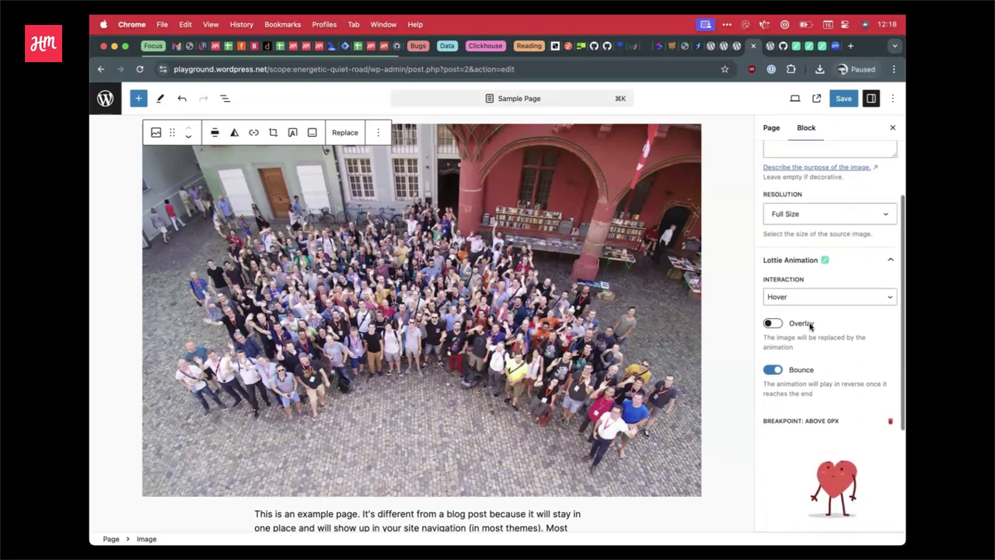
{"action": "scroll", "coordinate": [810, 326], "scroll_direction": "up", "scroll_amount": 1}
{"action": "scroll", "coordinate": [827, 333], "scroll_direction": "up", "scroll_amount": 2}
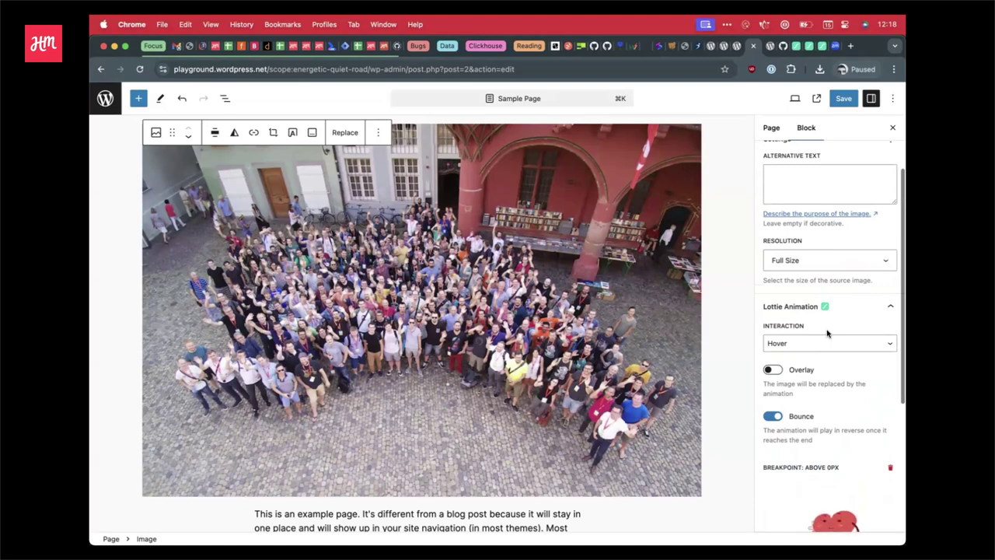
{"action": "scroll", "coordinate": [618, 299], "scroll_direction": "up", "scroll_amount": 2}
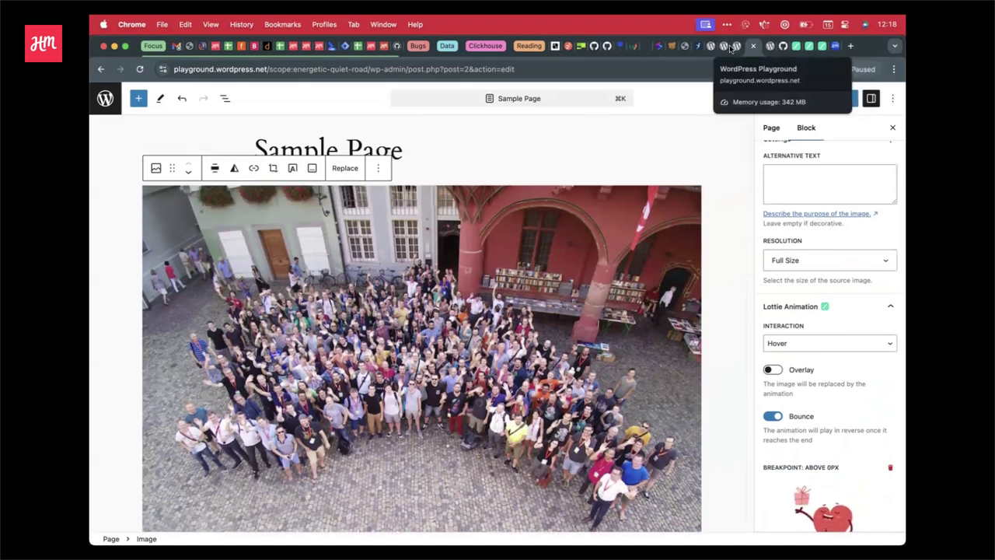
{"action": "left_click", "coordinate": [772, 369]}
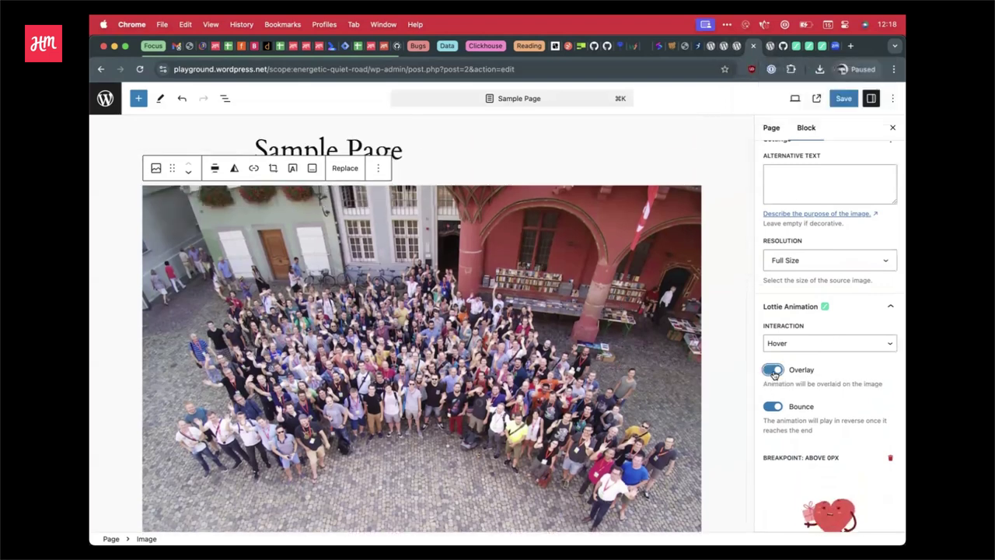
{"action": "left_click", "coordinate": [839, 97]}
Examine the overlaid heart animation on the photo of the published Sample Page.
{"action": "left_click", "coordinate": [773, 46]}
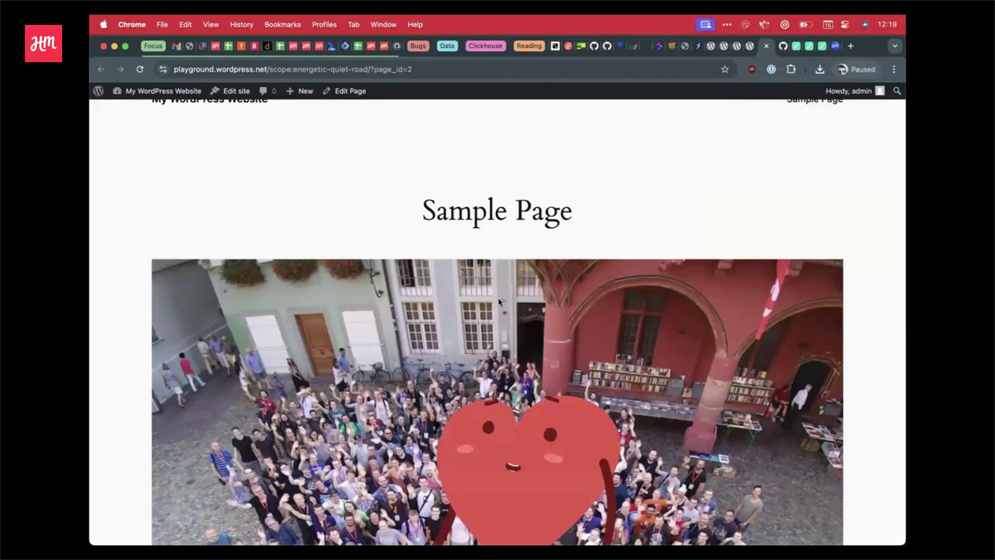
{"action": "scroll", "coordinate": [498, 302], "scroll_direction": "down", "scroll_amount": 3}
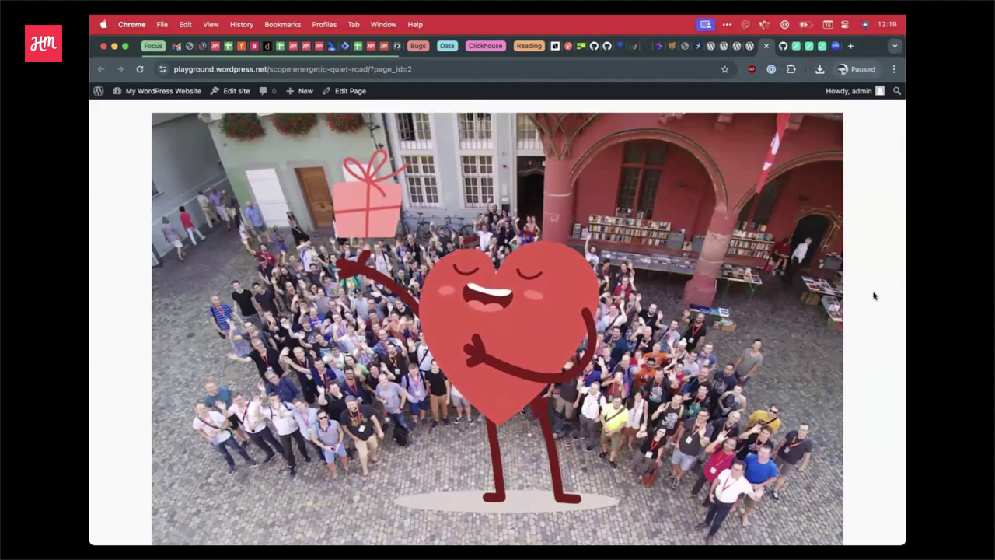
{"action": "scroll", "coordinate": [873, 295], "scroll_direction": "down", "scroll_amount": 2}
{"action": "scroll", "coordinate": [873, 296], "scroll_direction": "up", "scroll_amount": 1}
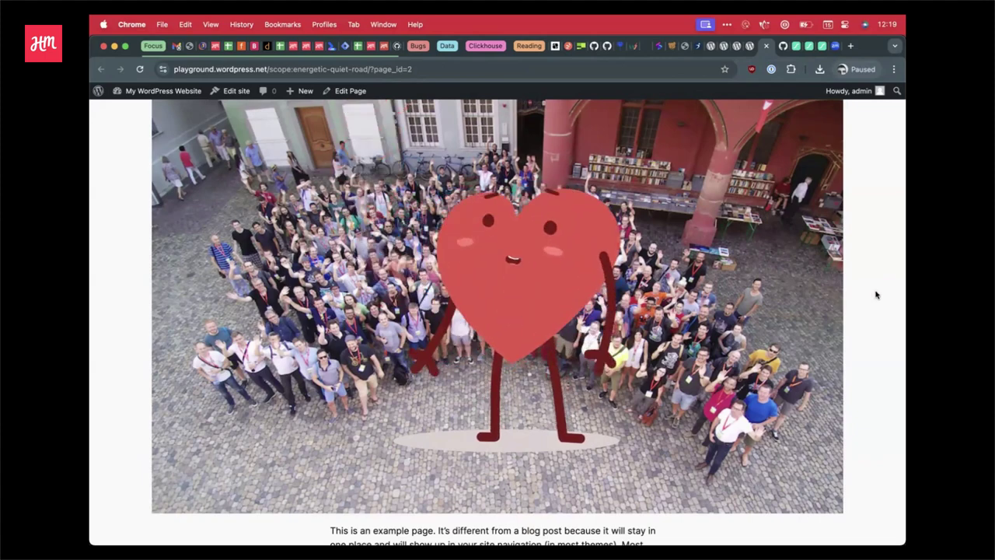
{"action": "scroll", "coordinate": [875, 294], "scroll_direction": "down", "scroll_amount": 2}
{"action": "scroll", "coordinate": [875, 295], "scroll_direction": "up", "scroll_amount": 3}
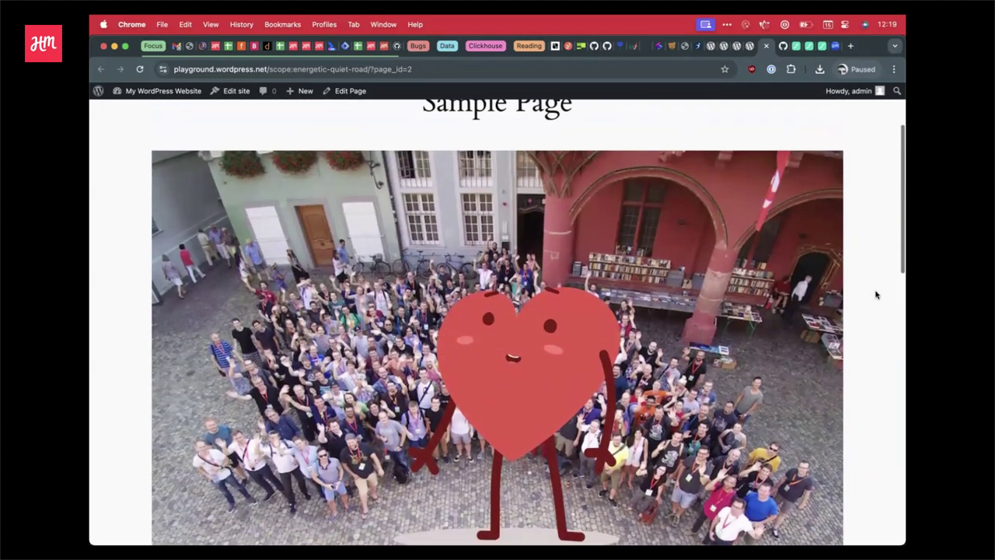
{"action": "scroll", "coordinate": [875, 294], "scroll_direction": "up", "scroll_amount": 1}
{"action": "scroll", "coordinate": [876, 294], "scroll_direction": "down", "scroll_amount": 1}
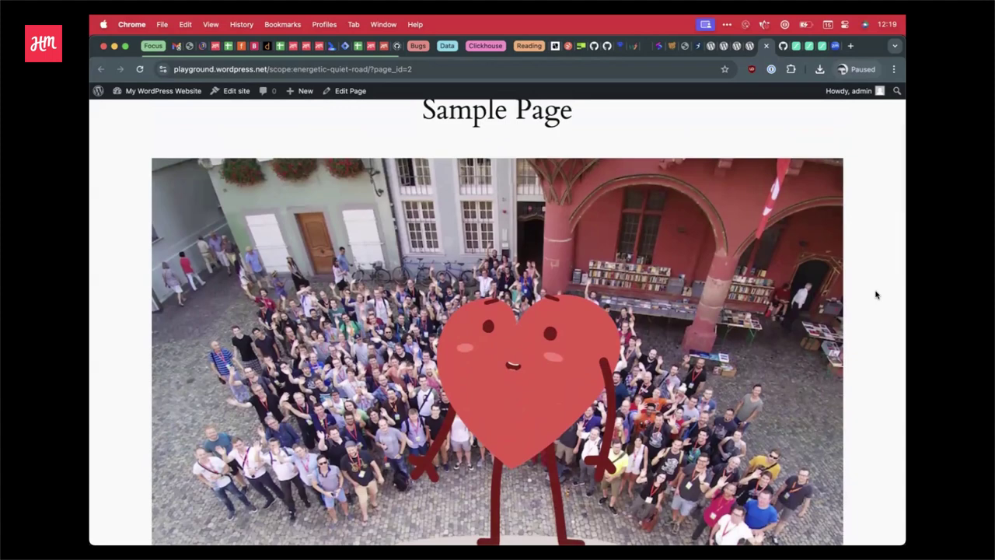
{"action": "scroll", "coordinate": [875, 295], "scroll_direction": "up", "scroll_amount": 2}
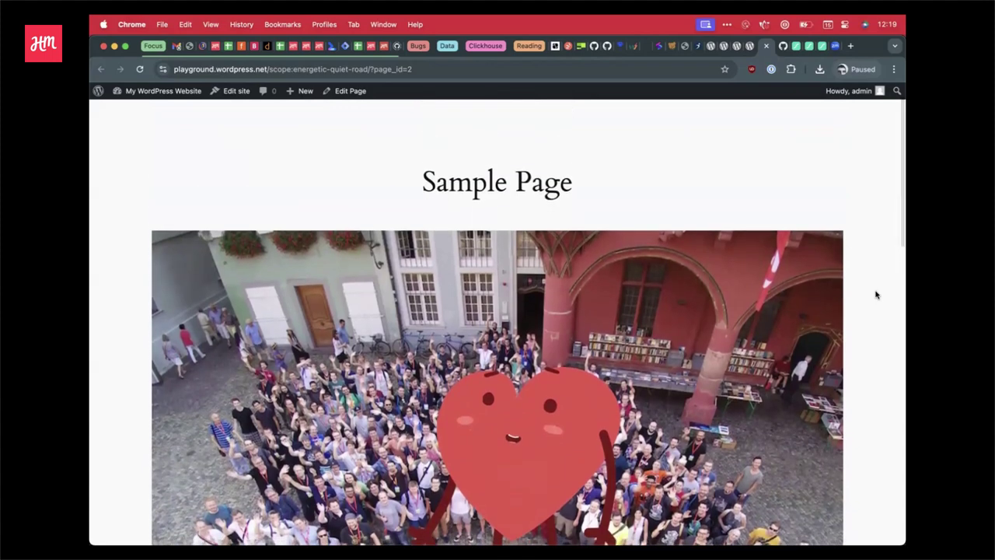
{"action": "scroll", "coordinate": [875, 295], "scroll_direction": "down", "scroll_amount": 4}
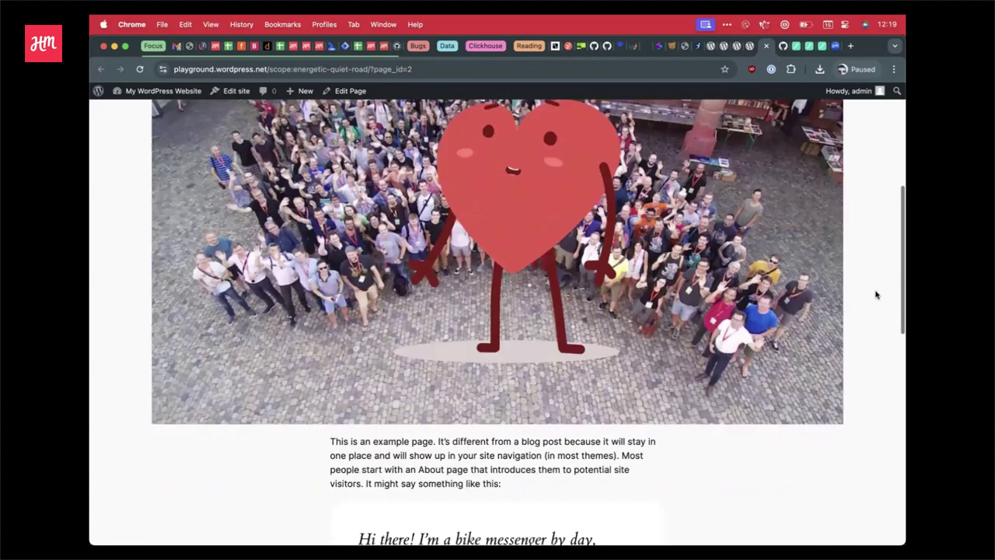
{"action": "scroll", "coordinate": [875, 294], "scroll_direction": "up", "scroll_amount": 4}
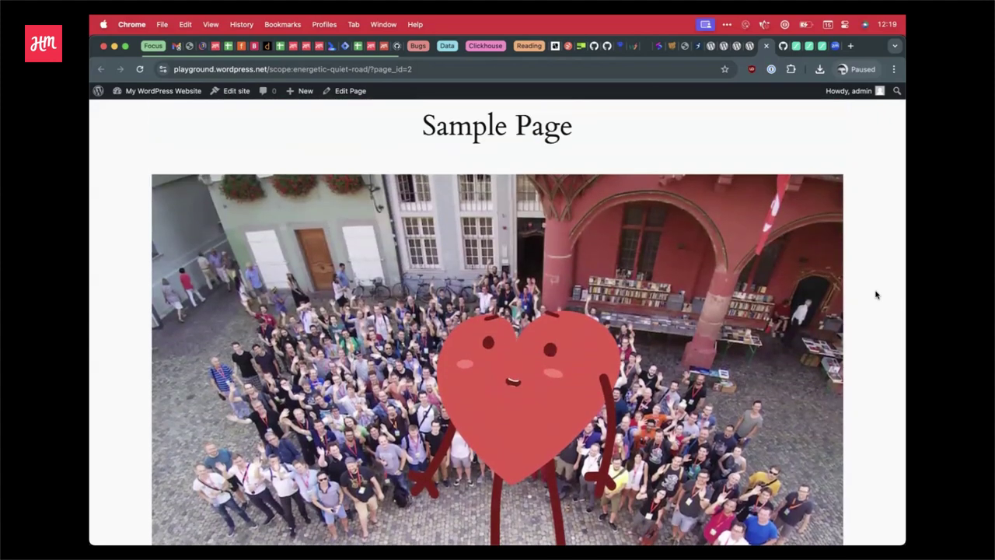
{"action": "scroll", "coordinate": [876, 294], "scroll_direction": "down", "scroll_amount": 3}
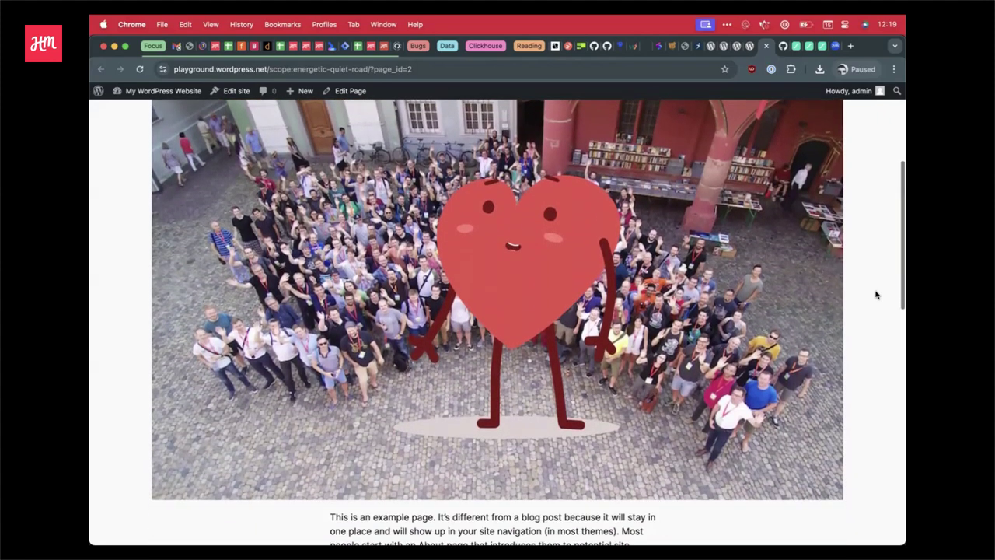
{"action": "scroll", "coordinate": [875, 294], "scroll_direction": "up", "scroll_amount": 3}
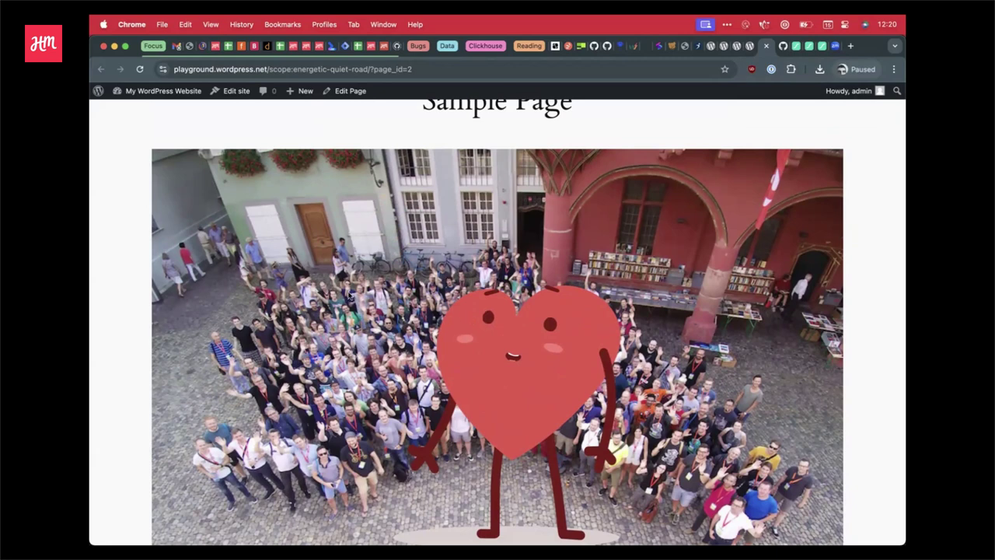
Inspect the photo in the developer tools and examine its figure's data-lottie attribute, image and canvas elements.
{"action": "right_click", "coordinate": [349, 294]}
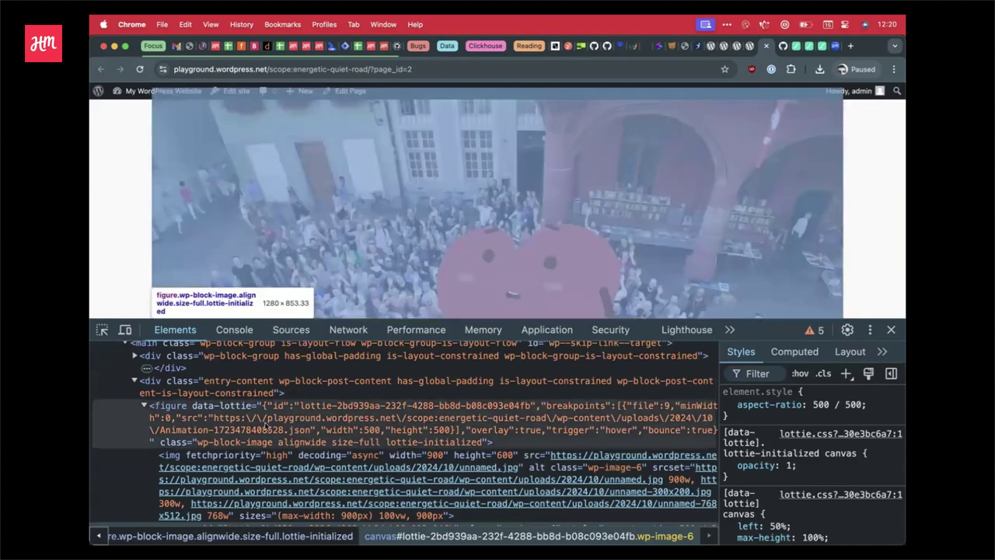
{"action": "scroll", "coordinate": [695, 395], "scroll_direction": "down", "scroll_amount": 3}
{"action": "scroll", "coordinate": [695, 395], "scroll_direction": "down", "scroll_amount": 1}
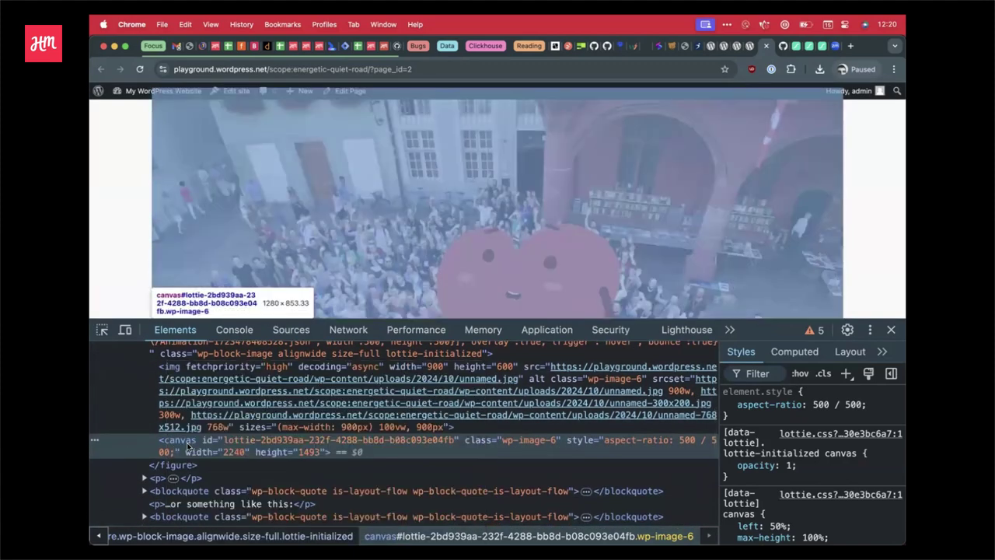
{"action": "scroll", "coordinate": [187, 449], "scroll_direction": "up", "scroll_amount": 3}
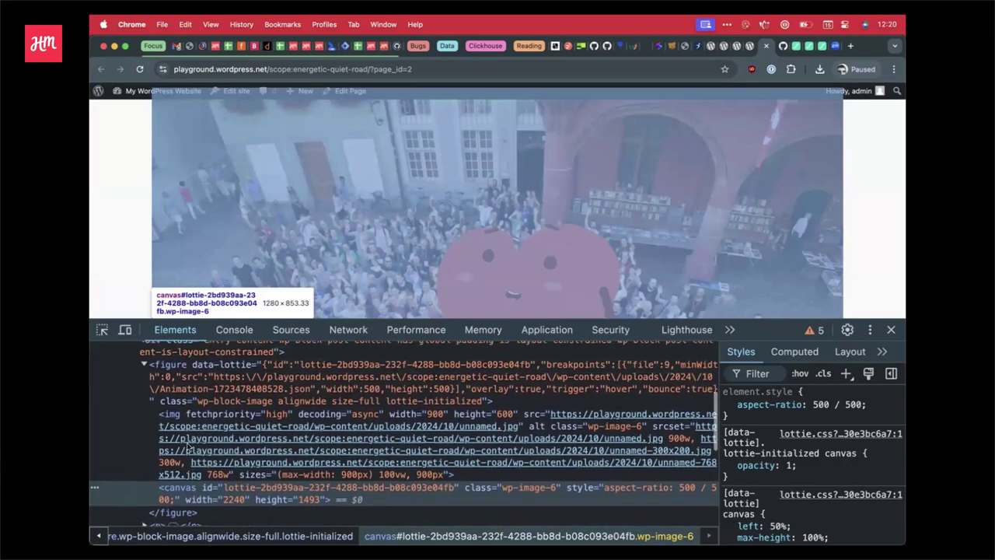
{"action": "scroll", "coordinate": [187, 448], "scroll_direction": "down", "scroll_amount": 1}
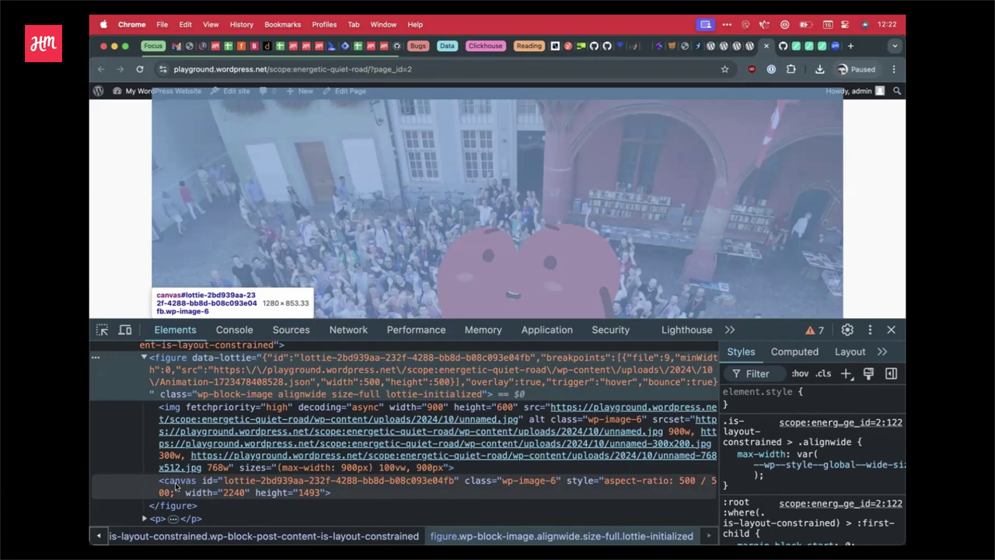
{"action": "scroll", "coordinate": [178, 364], "scroll_direction": "up", "scroll_amount": 1}
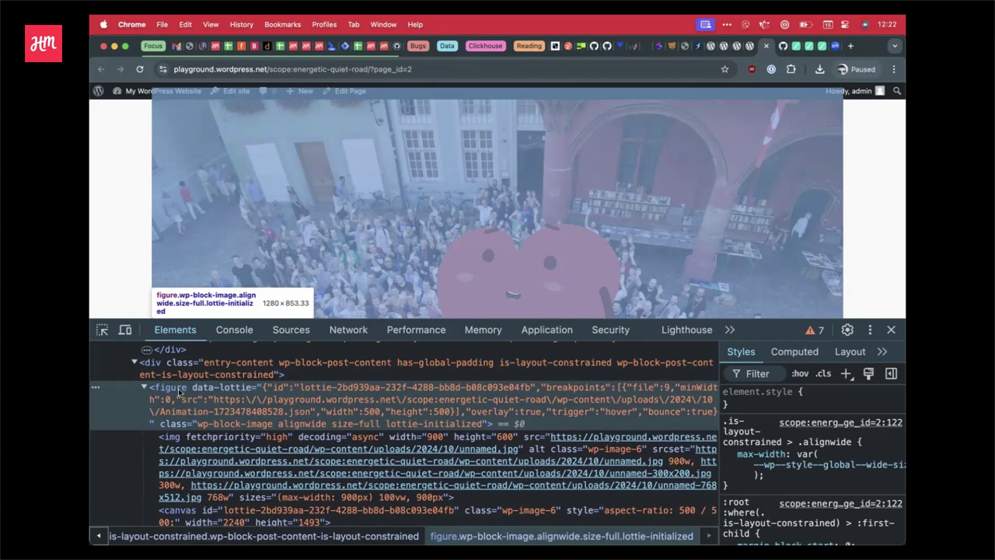
Store the photo's Lottie figure element as a global variable and enlarge the developer tools pane.
{"action": "right_click", "coordinate": [178, 392]}
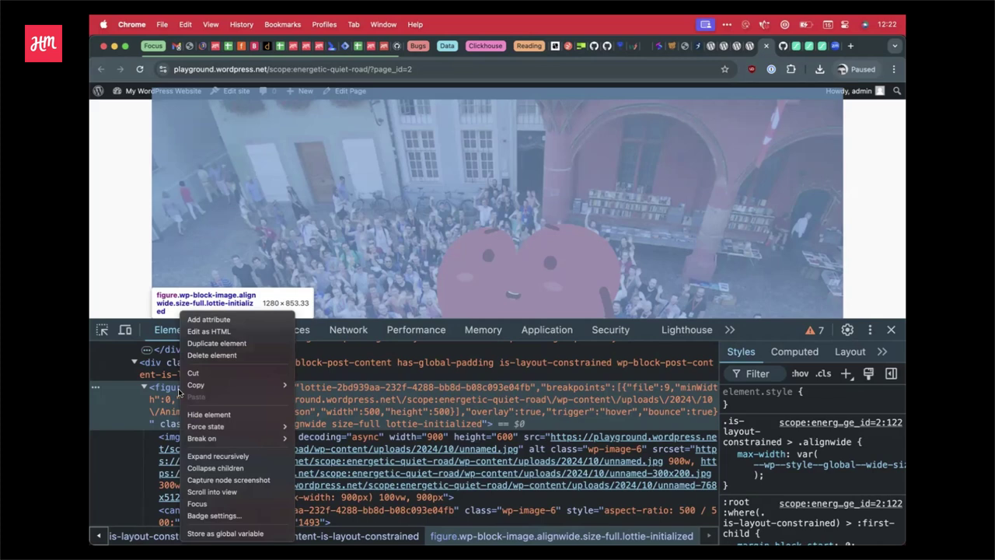
{"action": "mouse_move", "coordinate": [235, 386]}
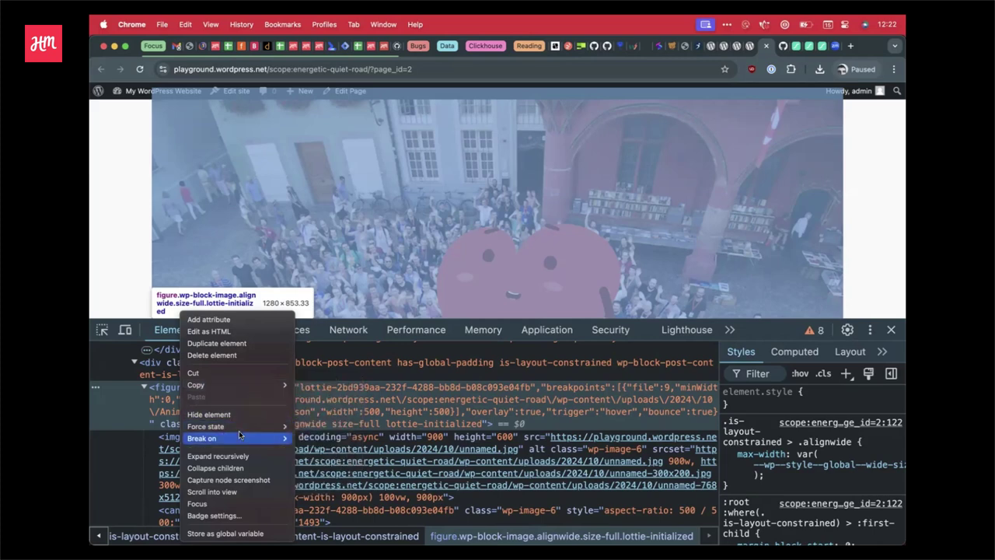
{"action": "mouse_move", "coordinate": [239, 432]}
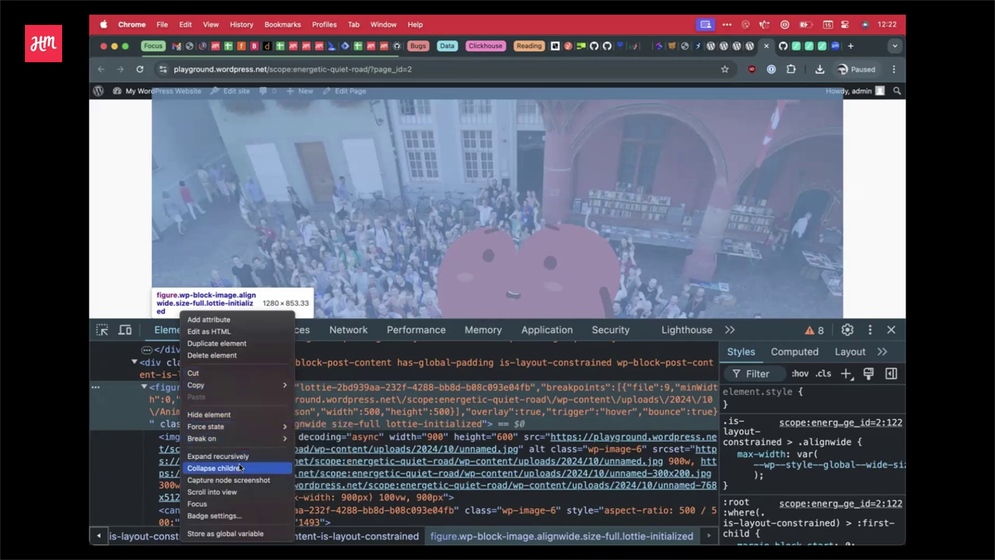
{"action": "left_click", "coordinate": [230, 533]}
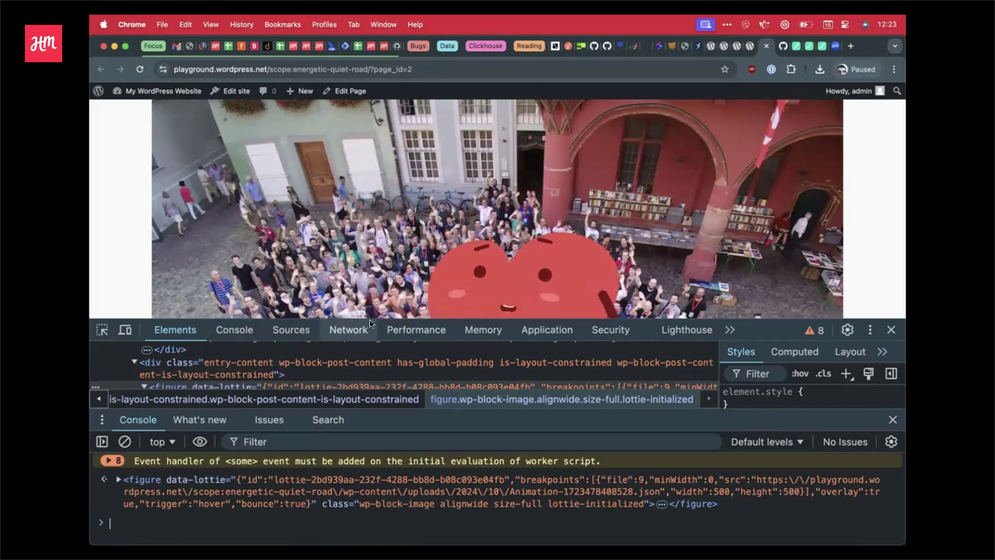
{"action": "left_click_drag", "start_coordinate": [370, 318], "coordinate": [370, 289]}
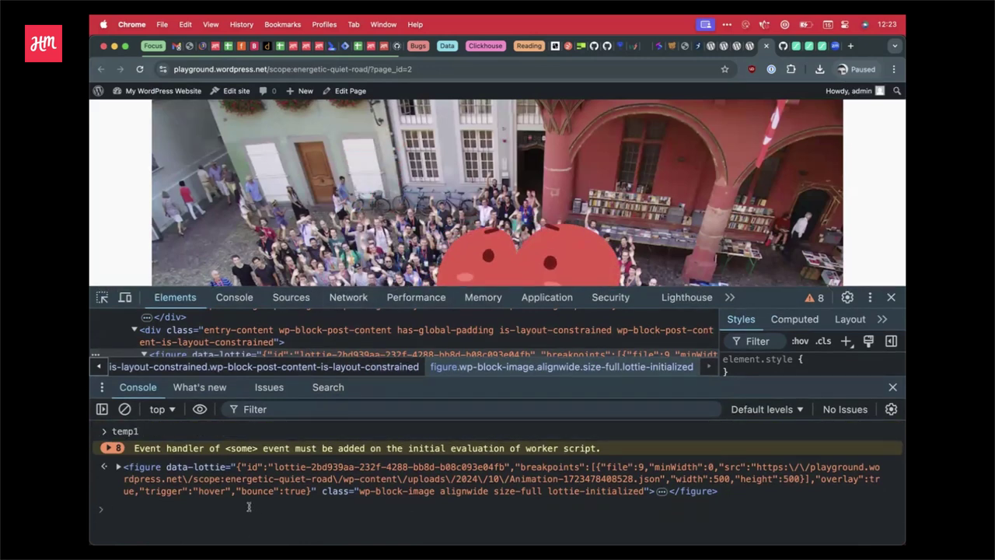
Evaluate temp1 and temp1.lottie in the console to examine the figure element and its Lottie player object.
{"action": "type", "text": "temp1"}
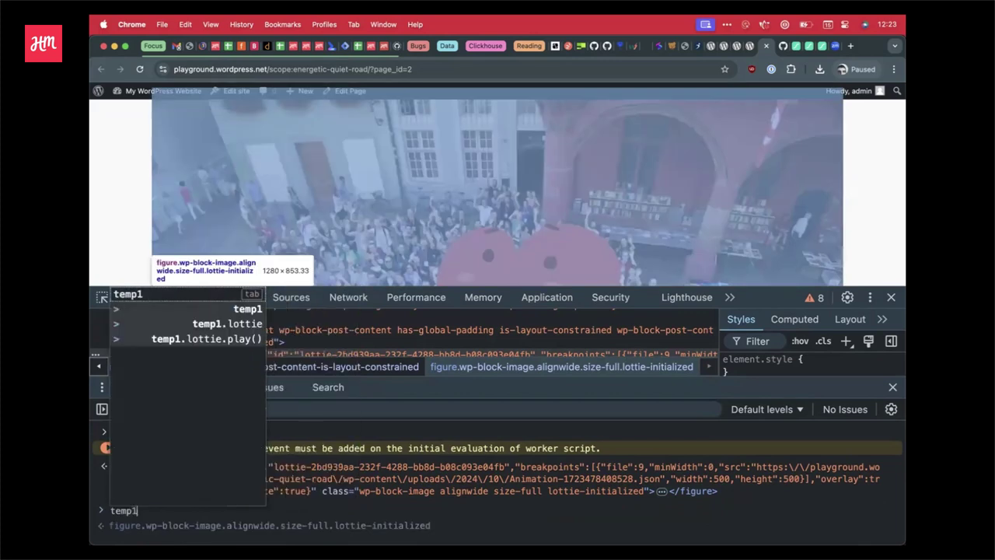
{"action": "key", "text": "Return"}
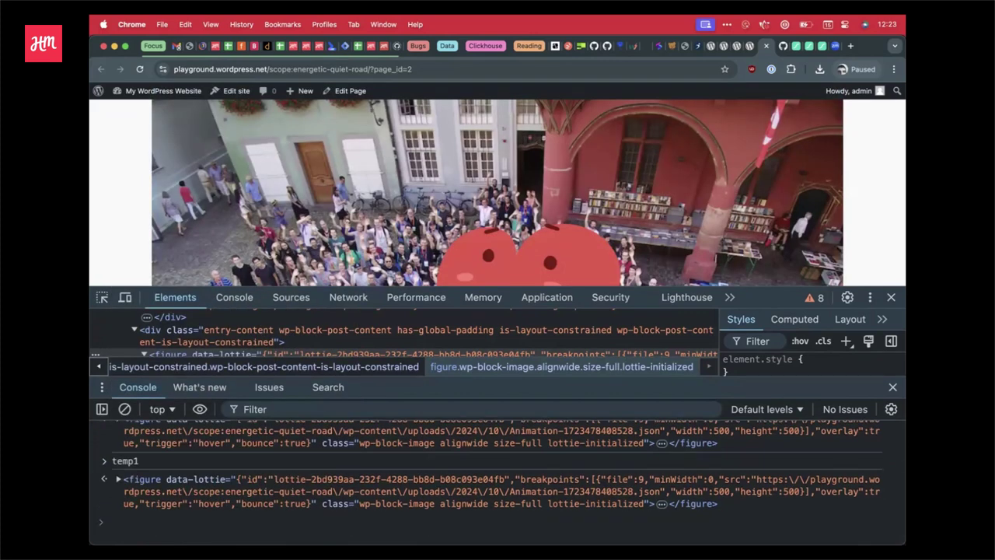
{"action": "type", "text": "temp1.lott"}
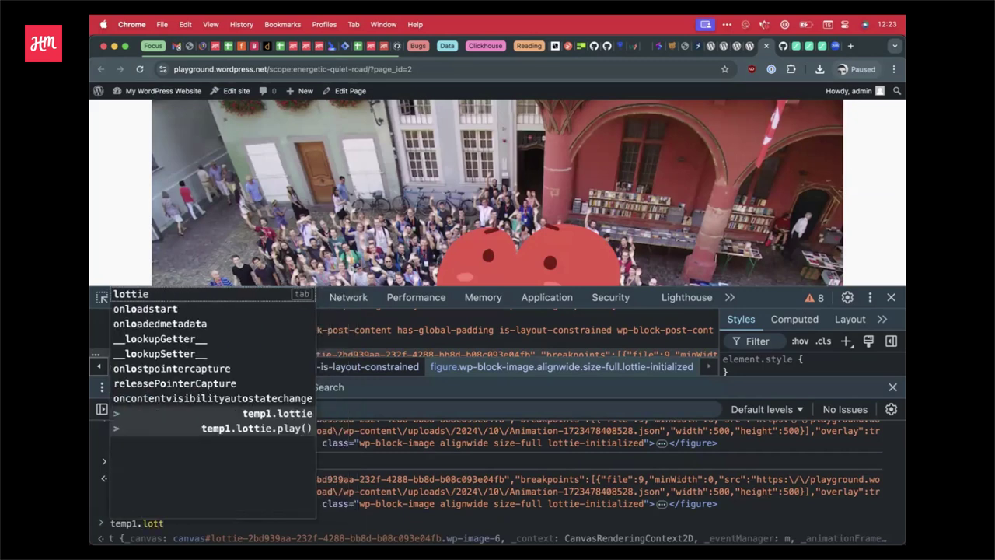
{"action": "key", "text": "Tab"}
{"action": "key", "text": "Return"}
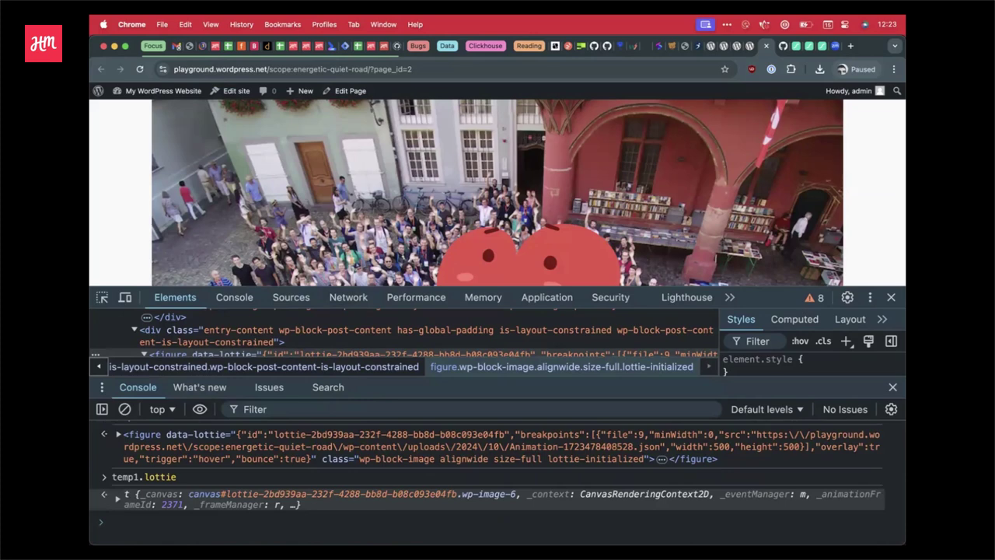
Run temp1.lottie.play() in the console to play the heart animation.
{"action": "type", "text": "temp"}
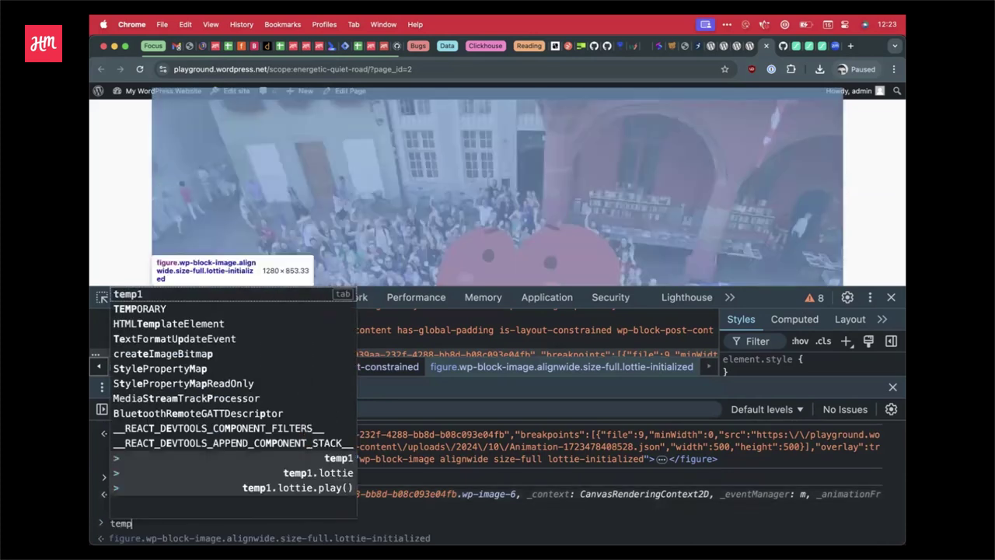
{"action": "type", "text": "1."}
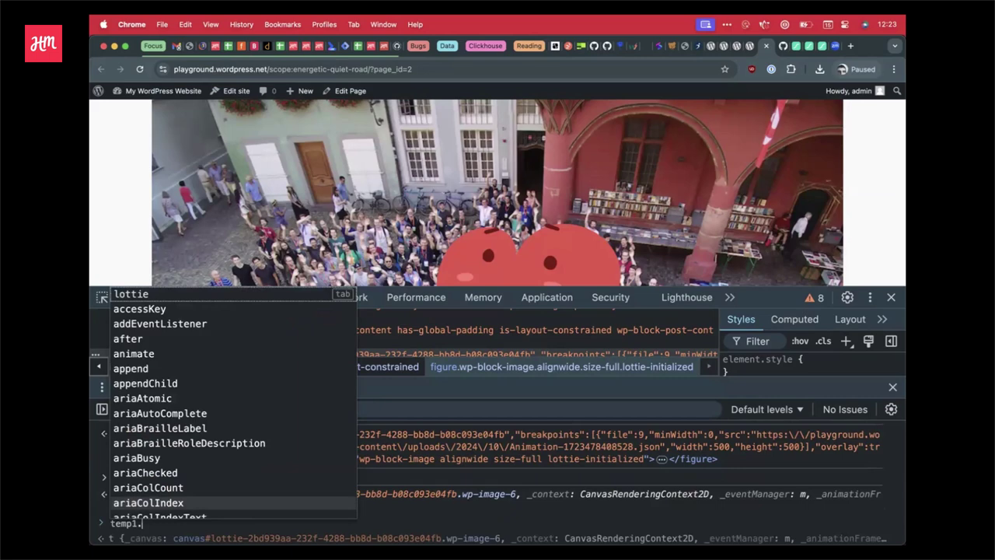
{"action": "type", "text": "lottie."}
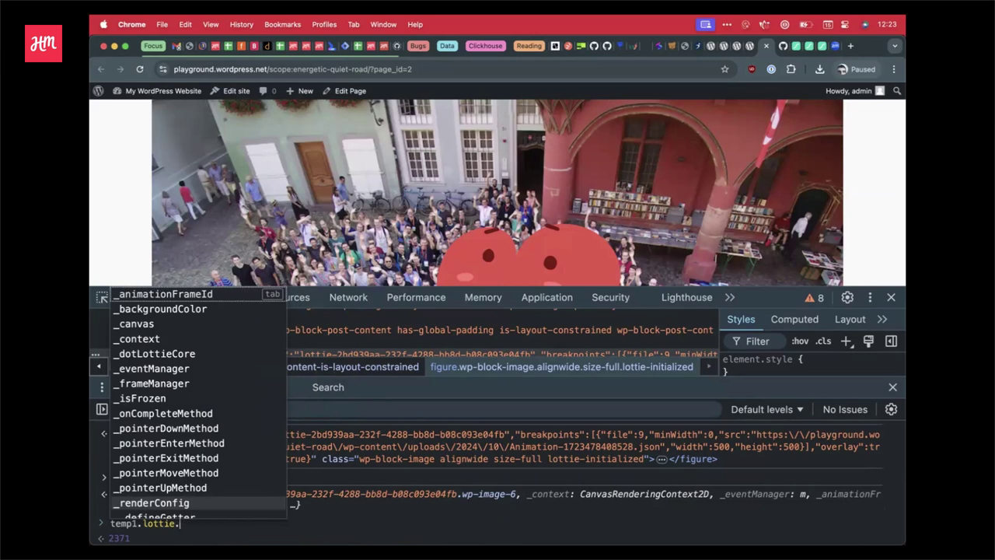
{"action": "type", "text": "play()"}
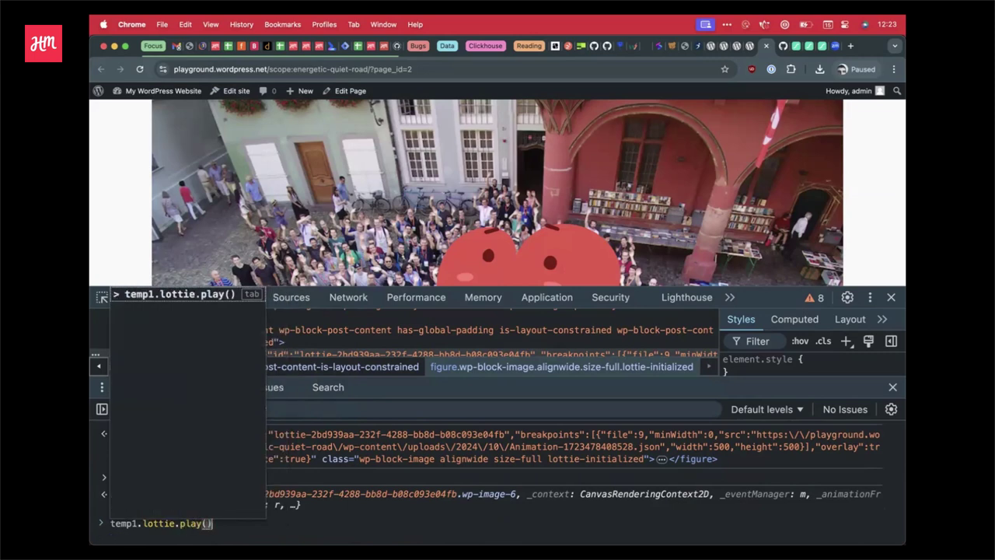
{"action": "key", "text": "Return"}
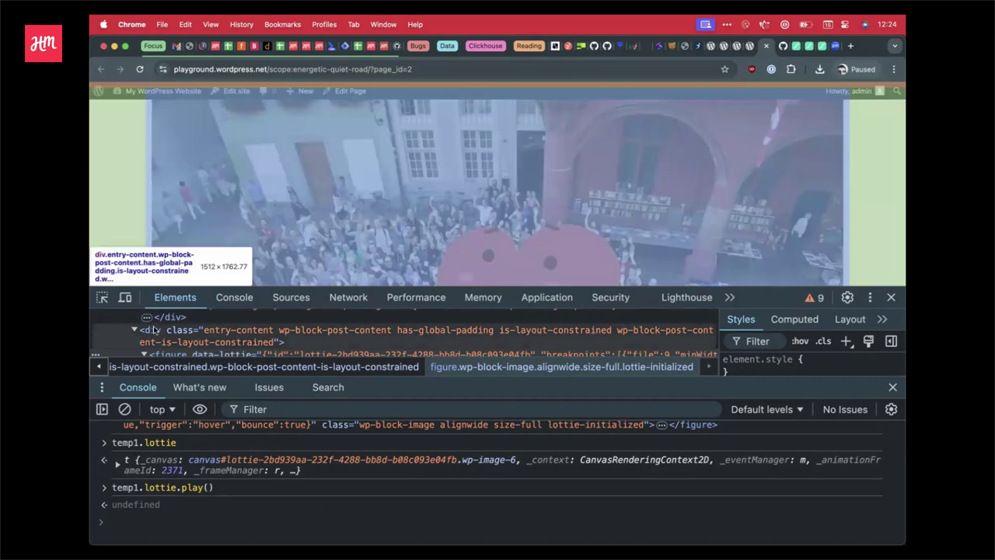
Select the photo's canvas element in the DOM tree and run $0.lottie.play() in the console.
{"action": "left_click", "coordinate": [155, 331]}
{"action": "scroll", "coordinate": [155, 332], "scroll_direction": "down", "scroll_amount": 10}
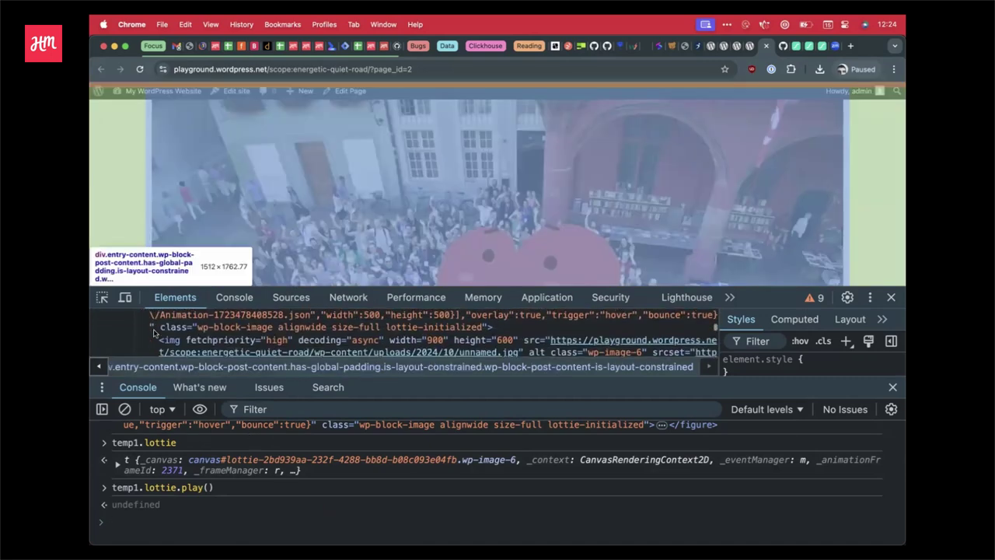
{"action": "scroll", "coordinate": [154, 331], "scroll_direction": "up", "scroll_amount": 2}
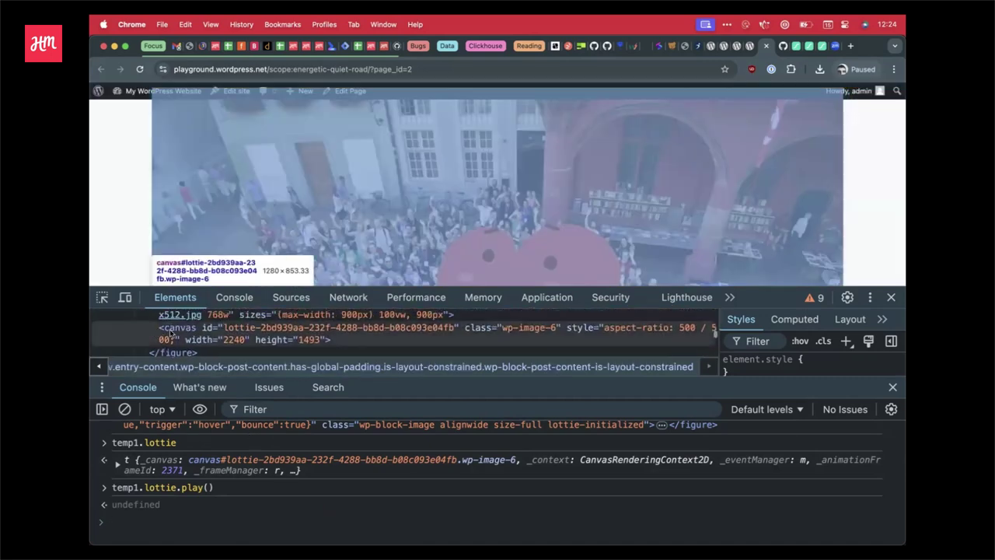
{"action": "left_click", "coordinate": [155, 331]}
{"action": "left_click", "coordinate": [153, 515]}
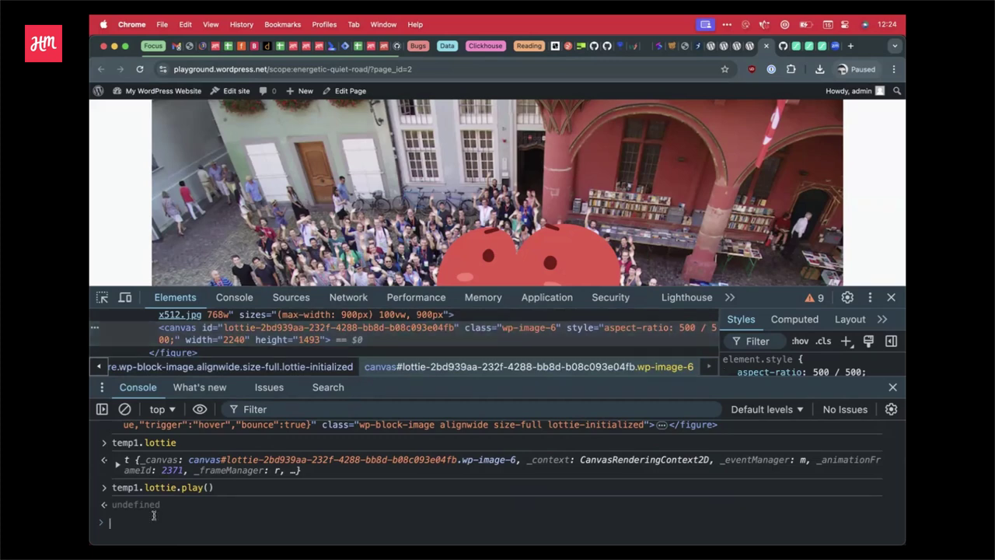
{"action": "type", "text": "$0"}
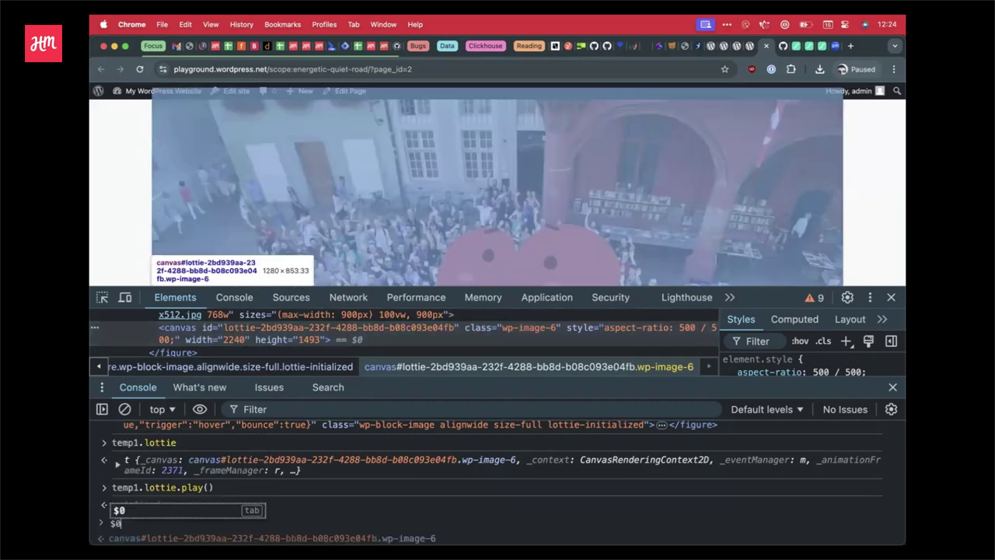
{"action": "type", "text": ".lottie"}
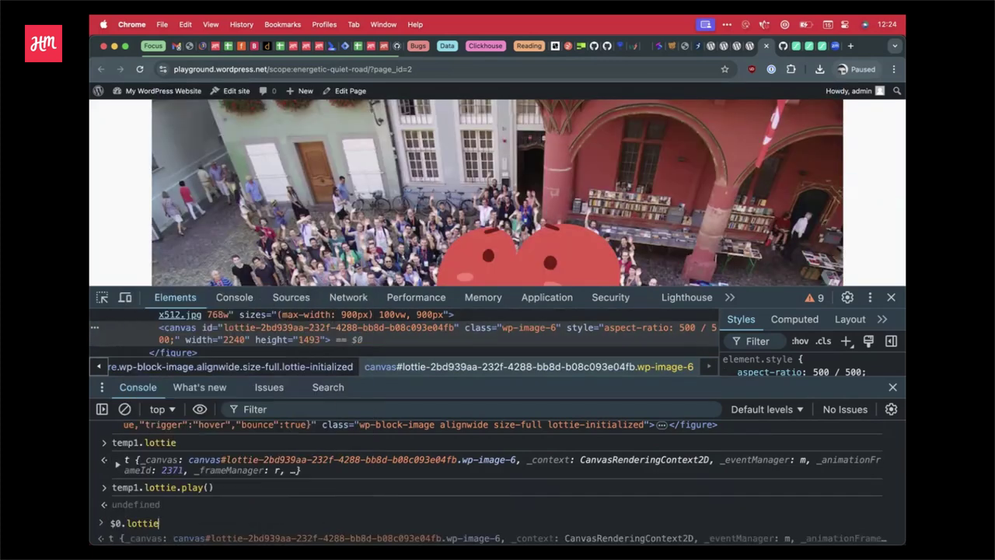
{"action": "type", "text": ".play()"}
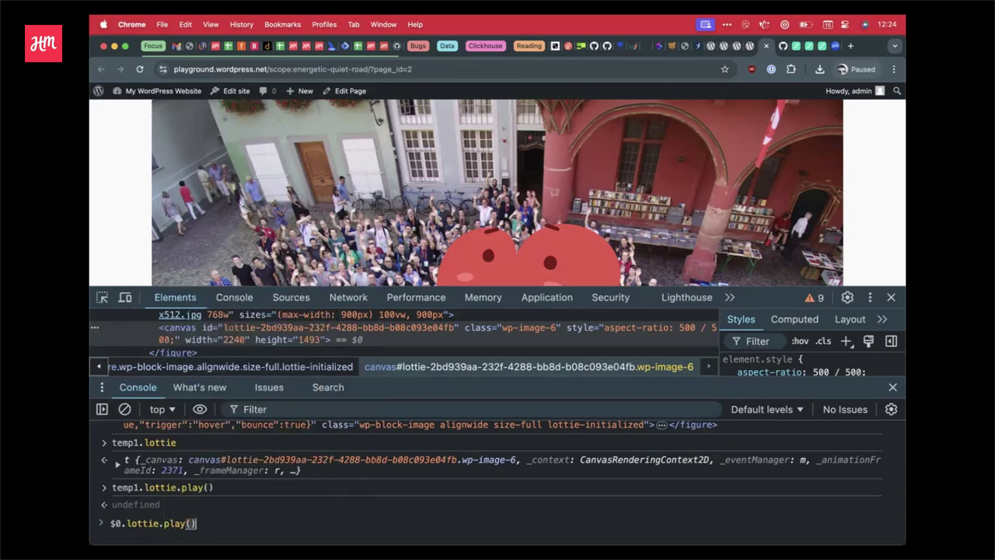
{"action": "key", "text": "Return"}
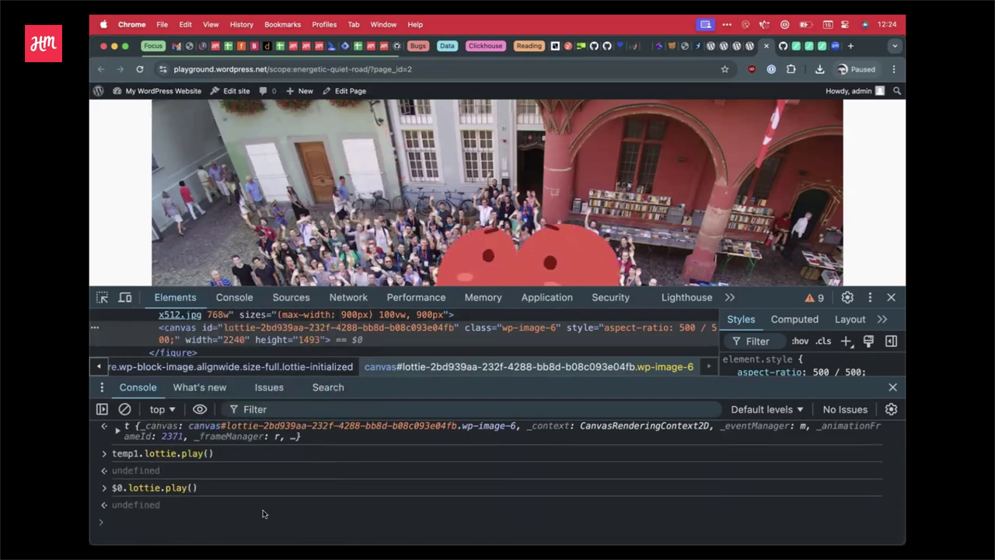
Close the developer tools and view the heart animation over the photo on the published Sample Page.
{"action": "left_click", "coordinate": [890, 299]}
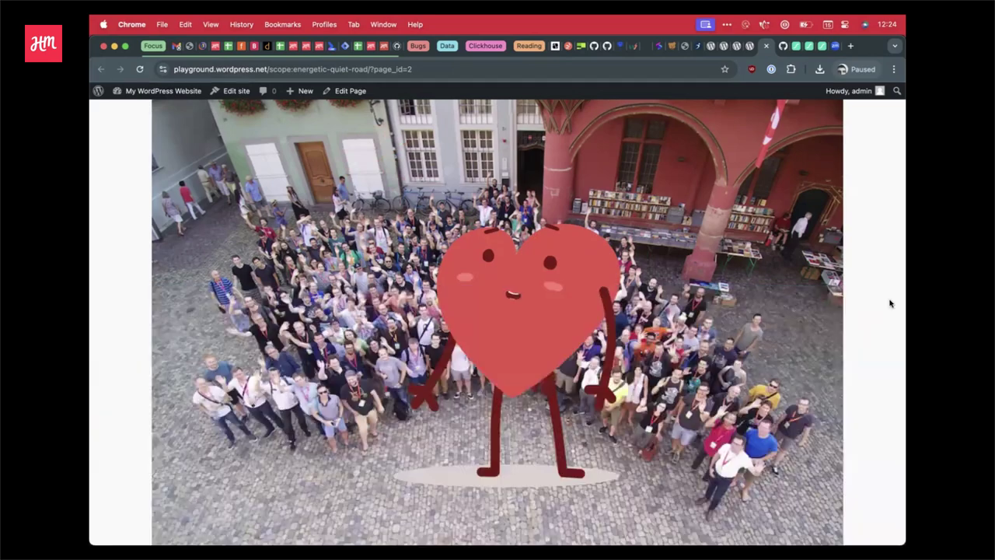
{"action": "scroll", "coordinate": [687, 343], "scroll_direction": "up", "scroll_amount": 2}
{"action": "scroll", "coordinate": [687, 342], "scroll_direction": "down", "scroll_amount": 3}
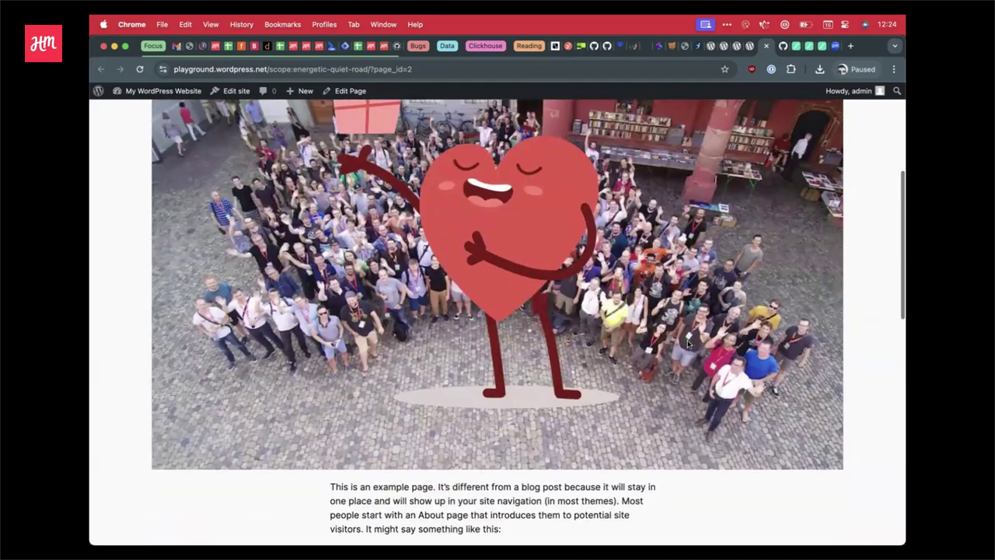
{"action": "scroll", "coordinate": [687, 343], "scroll_direction": "up", "scroll_amount": 4}
{"action": "scroll", "coordinate": [687, 342], "scroll_direction": "up", "scroll_amount": 2}
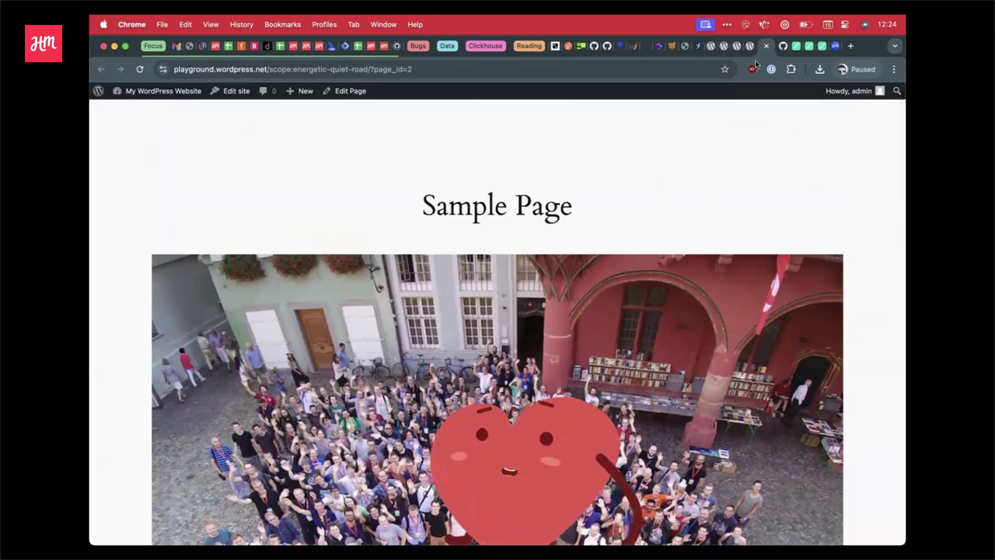
Return to the Sample Page editor and review the image block's Lottie Animation interaction, overlay, bounce and breakpoint settings.
{"action": "key", "text": "ctrl+shift+Tab"}
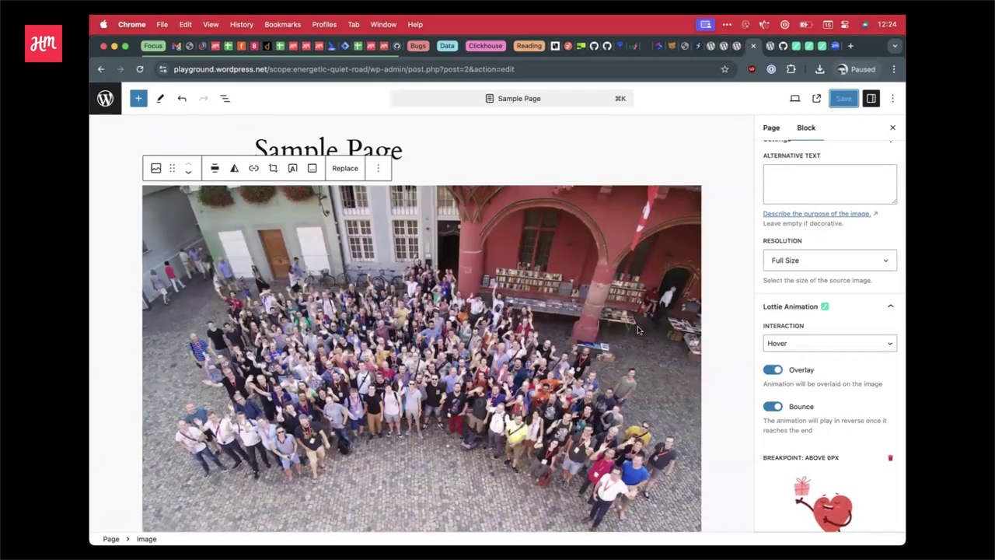
{"action": "scroll", "coordinate": [852, 379], "scroll_direction": "down", "scroll_amount": 2}
{"action": "scroll", "coordinate": [851, 379], "scroll_direction": "up", "scroll_amount": 1}
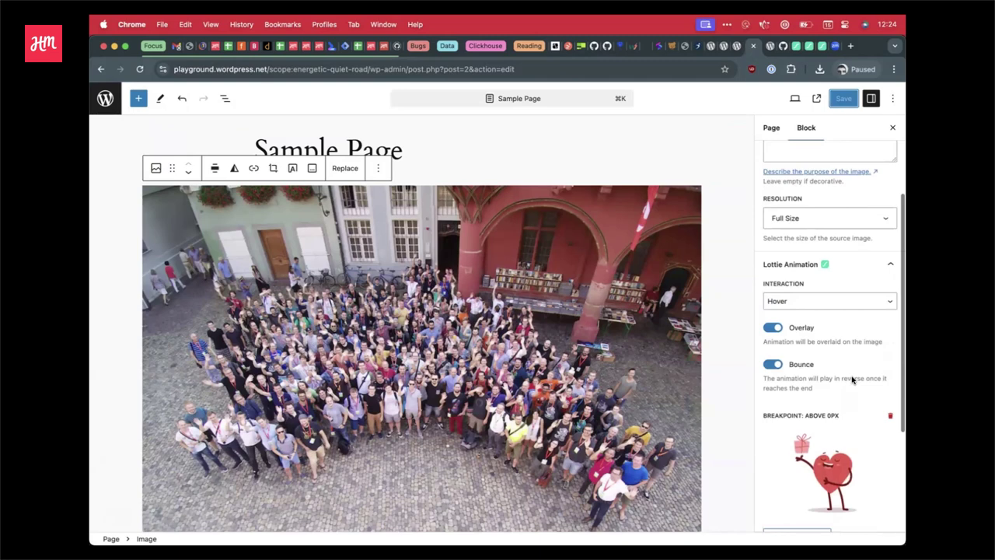
{"action": "scroll", "coordinate": [852, 379], "scroll_direction": "down", "scroll_amount": 3}
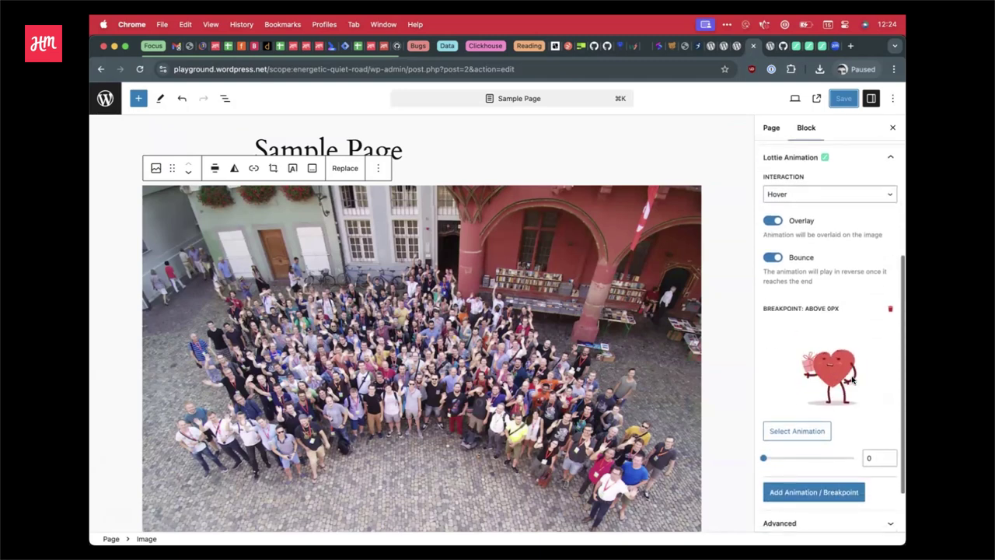
{"action": "scroll", "coordinate": [852, 379], "scroll_direction": "up", "scroll_amount": 2}
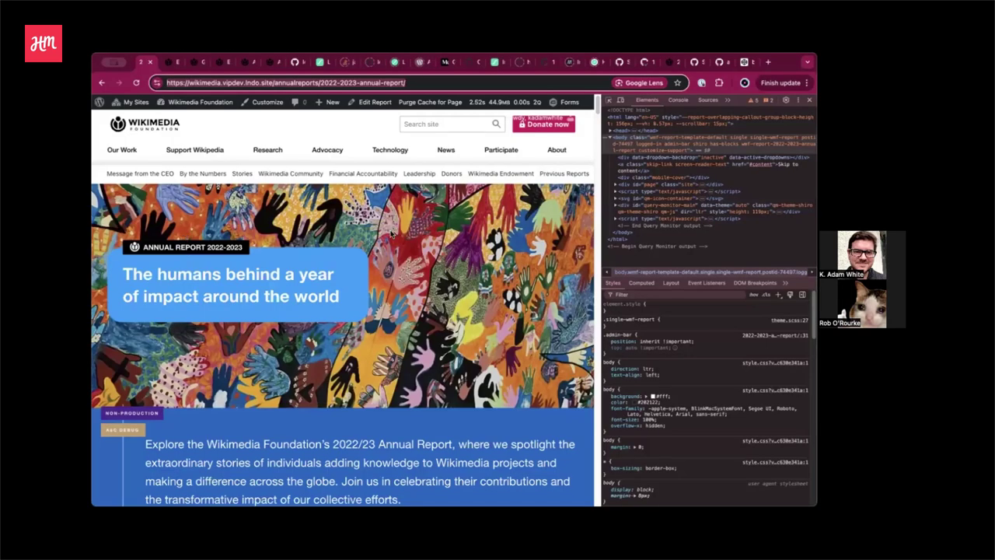
Examine the Wikimedia 2022-2023 annual report page, focusing on the animated graphics in the By the Numbers section.
{"action": "scroll", "coordinate": [392, 231], "scroll_direction": "down", "scroll_amount": 5}
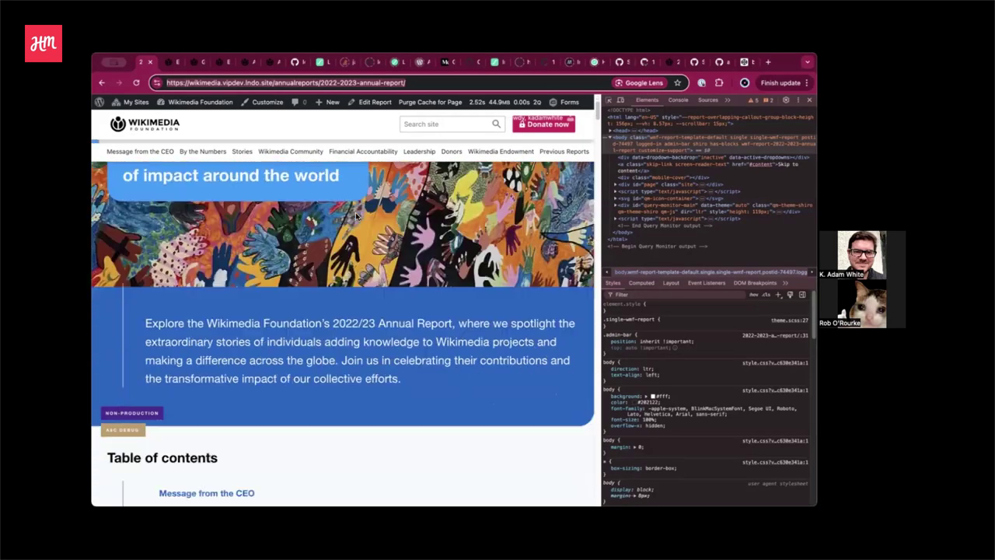
{"action": "scroll", "coordinate": [346, 194], "scroll_direction": "down", "scroll_amount": 10}
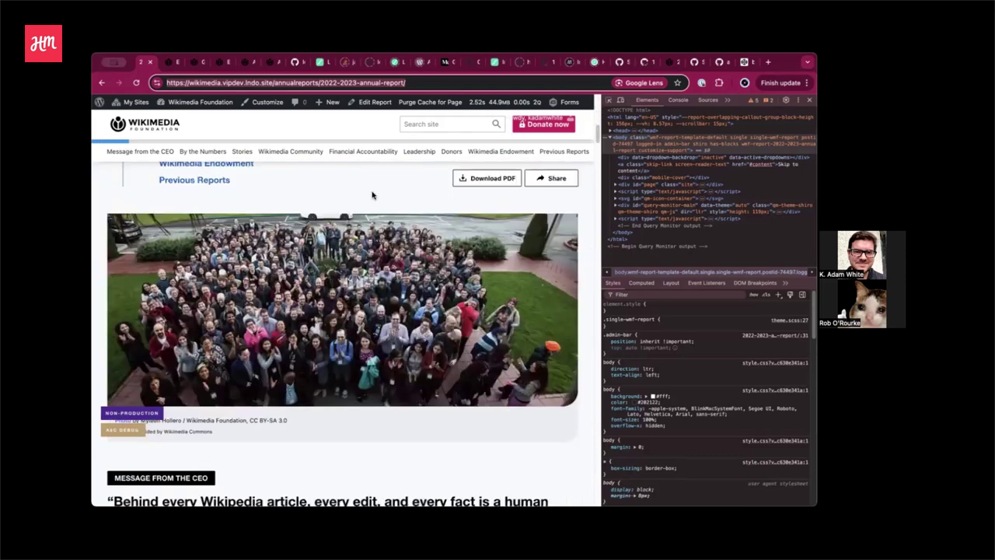
{"action": "scroll", "coordinate": [372, 194], "scroll_direction": "down", "scroll_amount": 3}
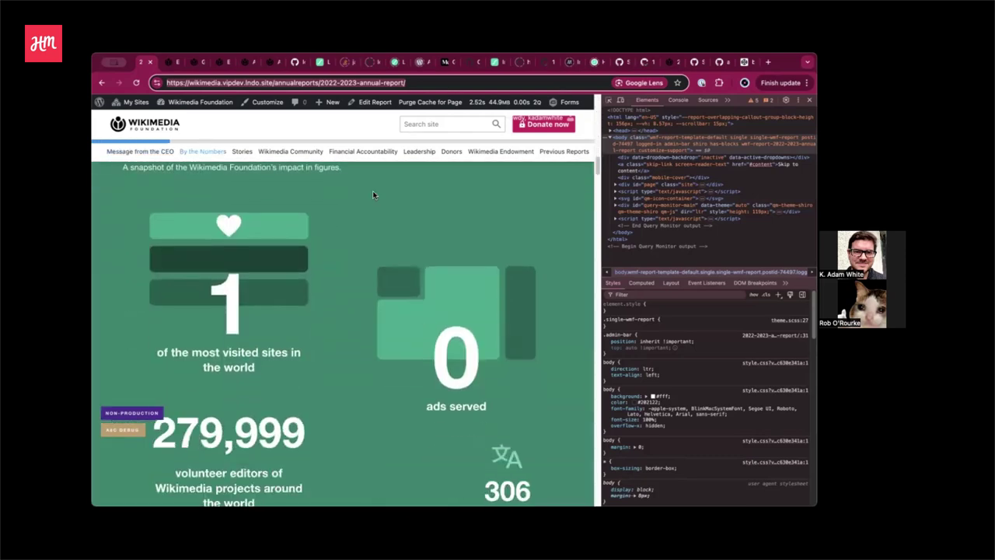
{"action": "scroll", "coordinate": [372, 195], "scroll_direction": "down", "scroll_amount": 3}
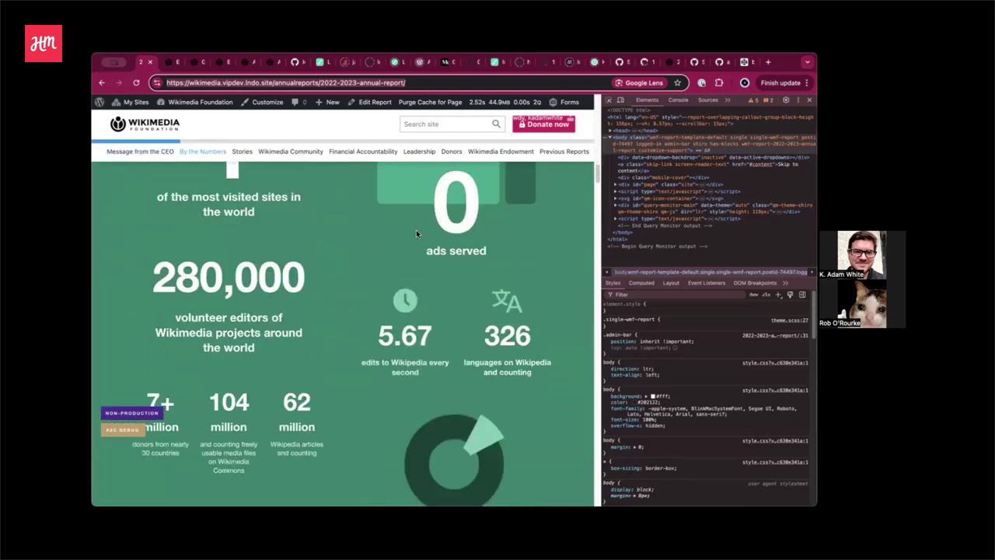
{"action": "scroll", "coordinate": [338, 300], "scroll_direction": "down", "scroll_amount": 3}
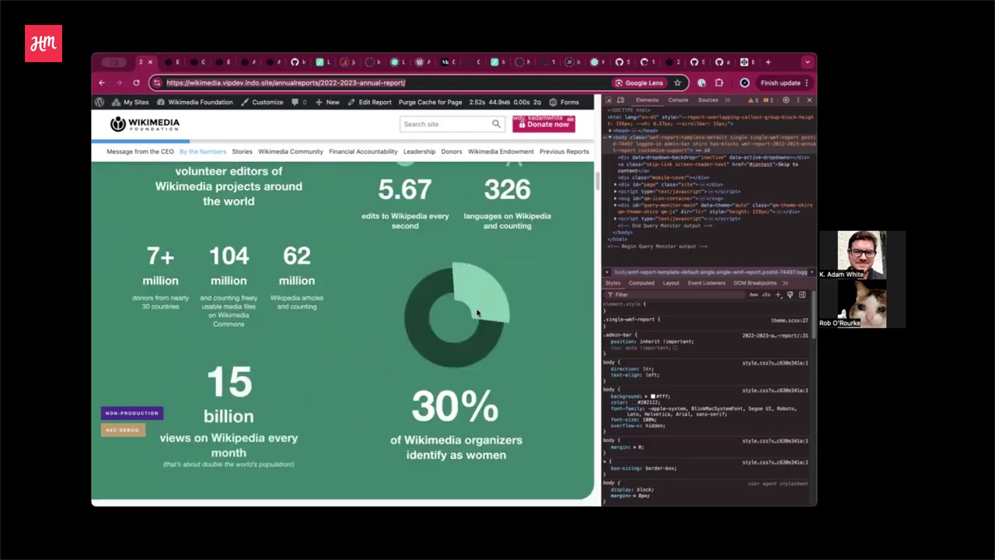
{"action": "scroll", "coordinate": [380, 334], "scroll_direction": "up", "scroll_amount": 10}
{"action": "scroll", "coordinate": [335, 311], "scroll_direction": "down", "scroll_amount": 8}
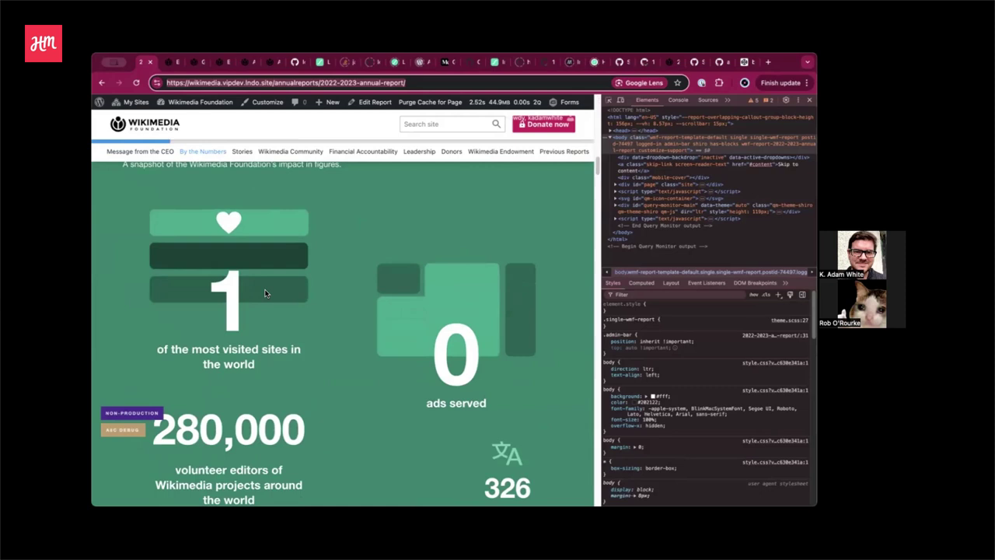
{"action": "scroll", "coordinate": [241, 257], "scroll_direction": "down", "scroll_amount": 2}
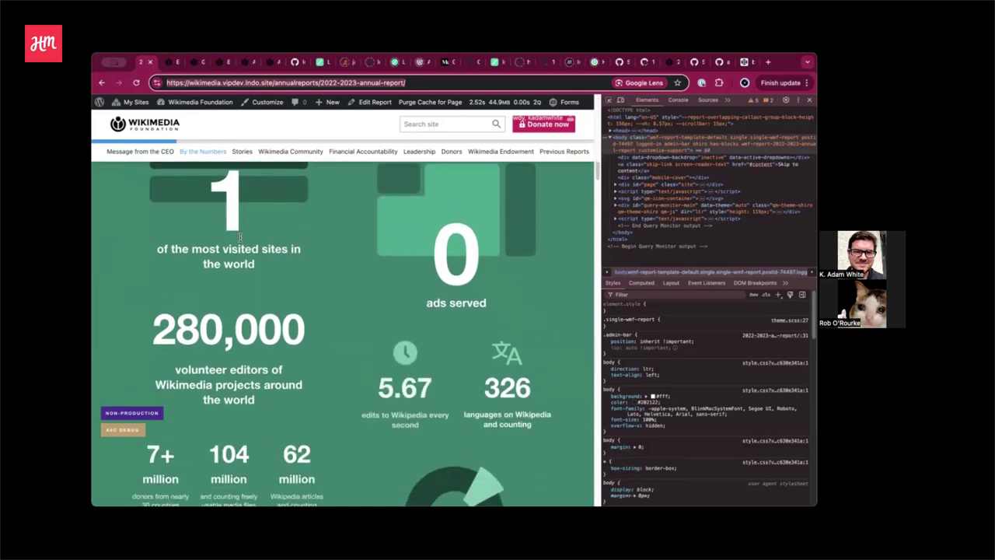
{"action": "scroll", "coordinate": [240, 237], "scroll_direction": "down", "scroll_amount": 1}
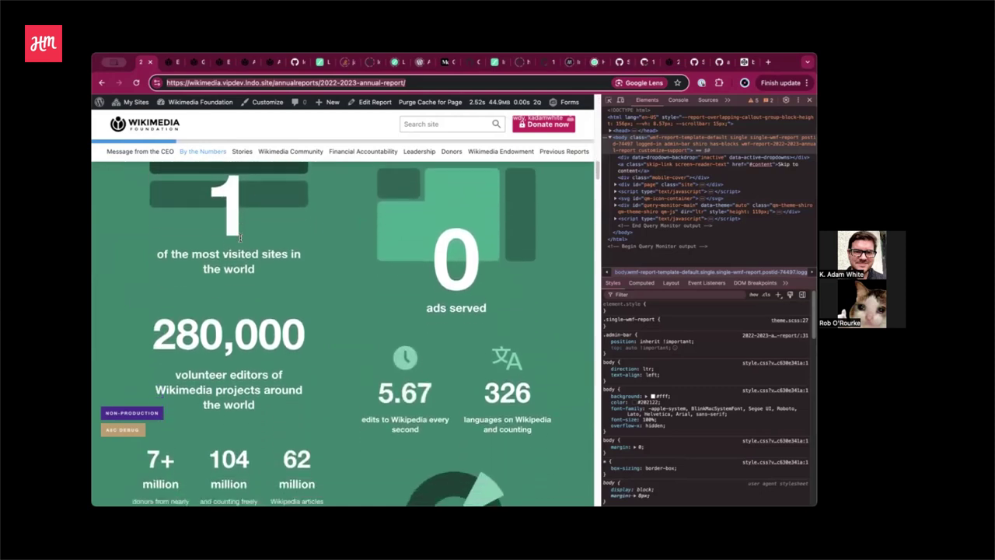
{"action": "scroll", "coordinate": [343, 210], "scroll_direction": "down", "scroll_amount": 10}
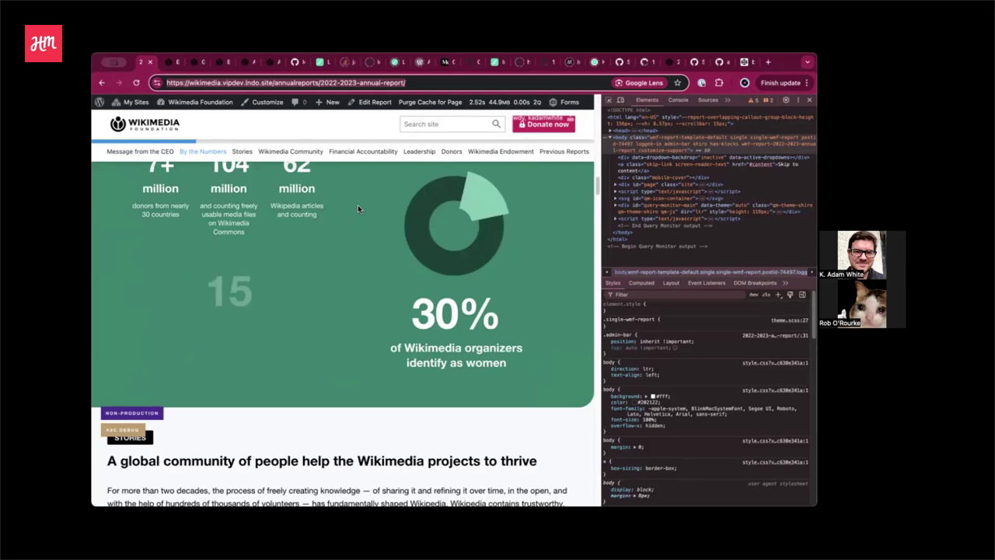
{"action": "scroll", "coordinate": [346, 193], "scroll_direction": "up", "scroll_amount": 10}
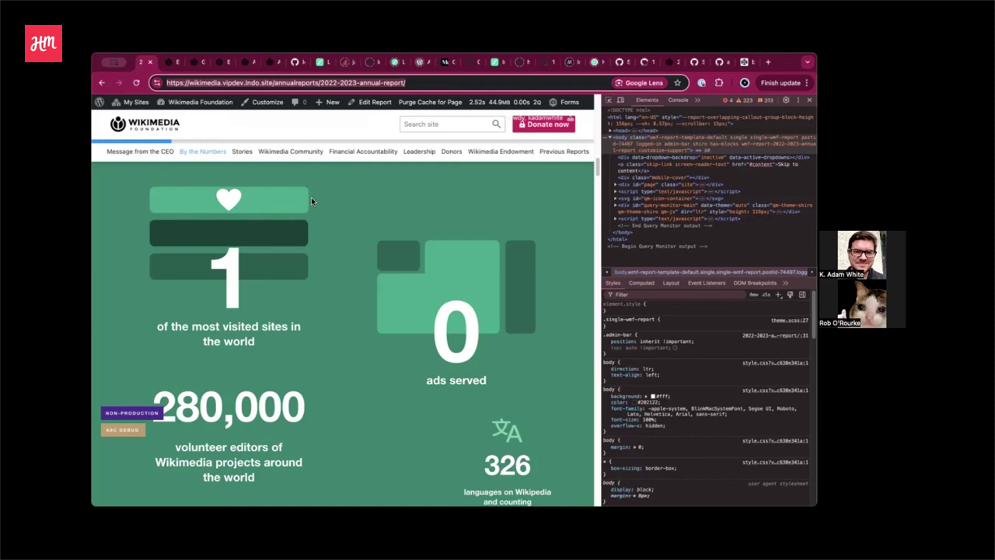
Switch to the Animation Test page in the block editor and insert an Embedded Animation block.
{"action": "left_click", "coordinate": [248, 68]}
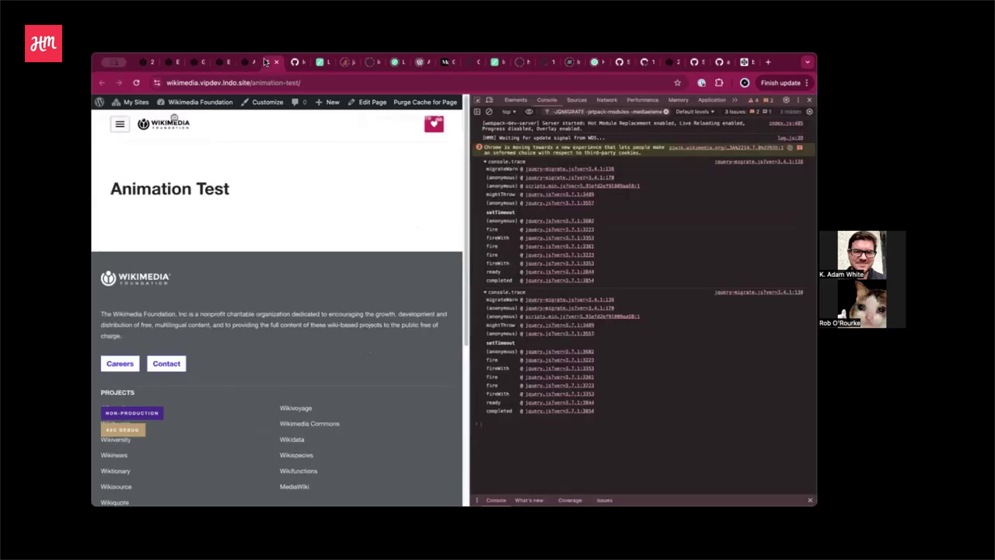
{"action": "left_click", "coordinate": [239, 62]}
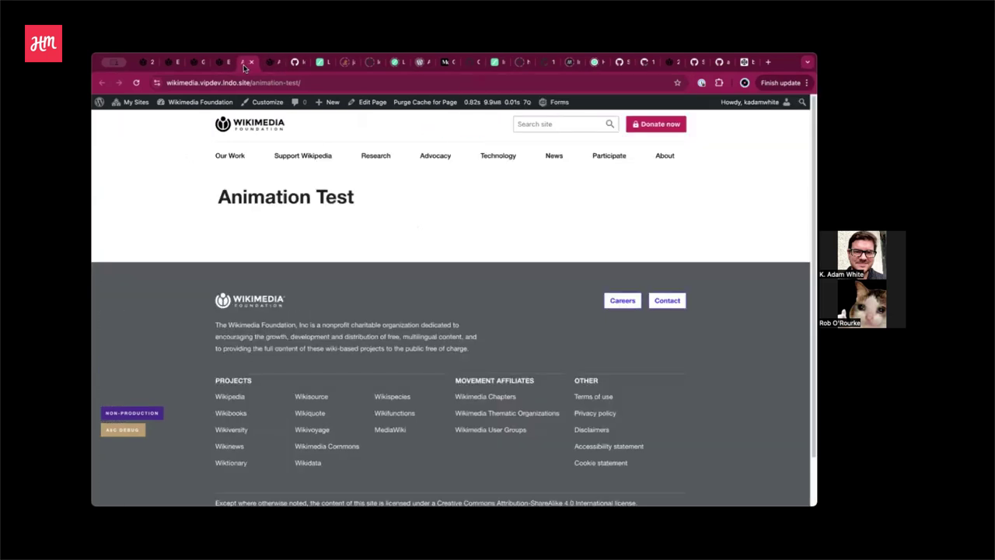
{"action": "left_click", "coordinate": [223, 62]}
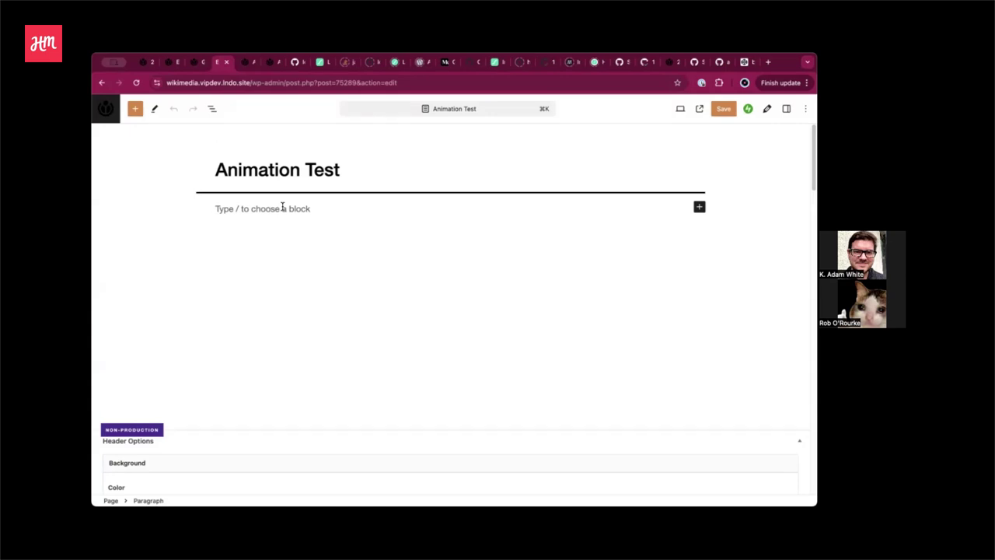
{"action": "type", "text": "/"}
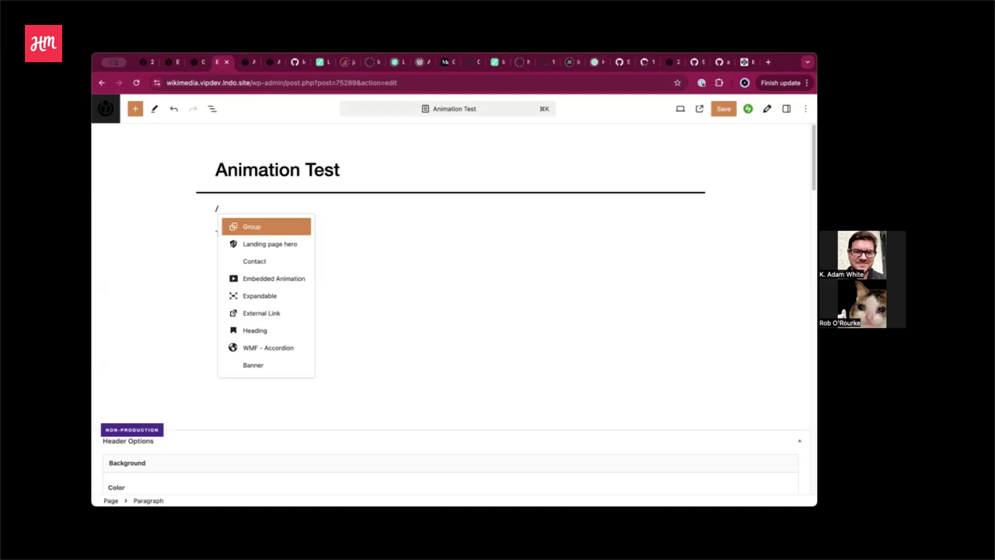
{"action": "key", "text": "Down"}
{"action": "key", "text": "Down"}
{"action": "key", "text": "Down"}
{"action": "key", "text": "Return"}
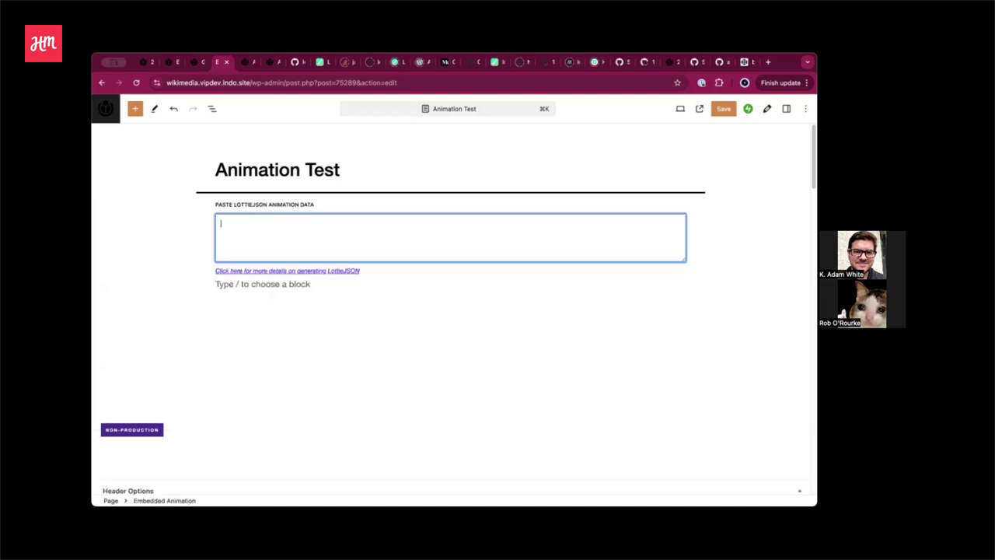
Paste the LottieJSON data into the Embedded Animation block and check both its rendered preview and its data field.
{"action": "key", "text": "super+v"}
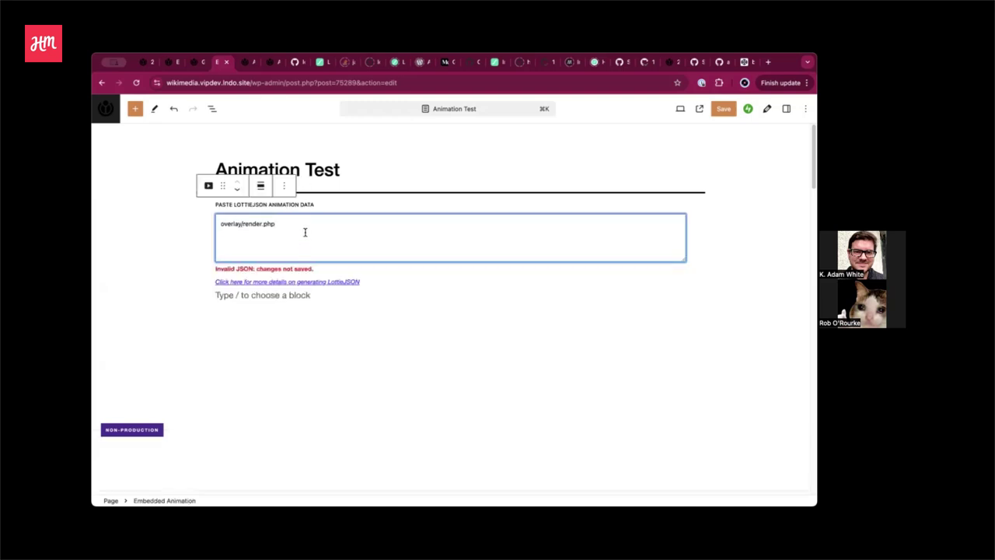
{"action": "key", "text": "super+z"}
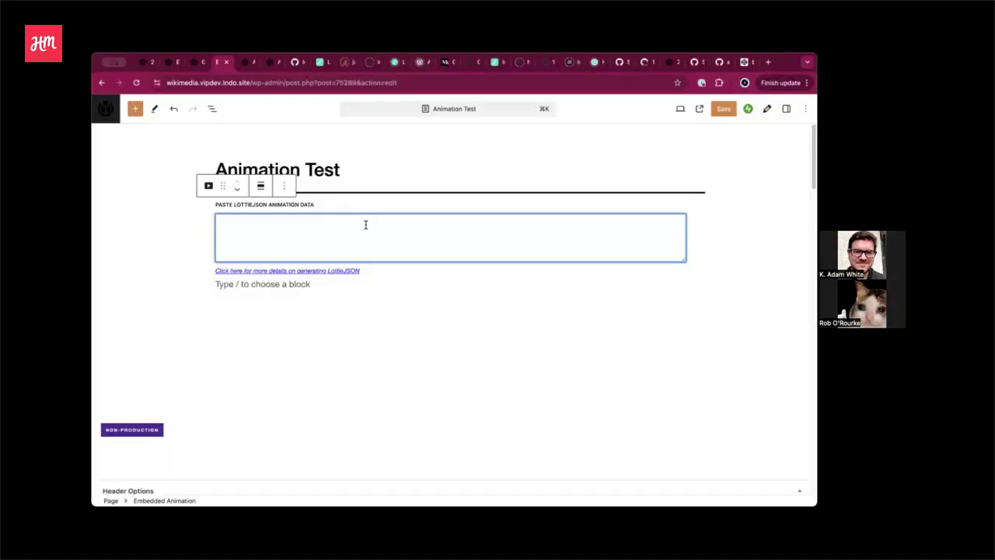
{"action": "key", "text": "super+v"}
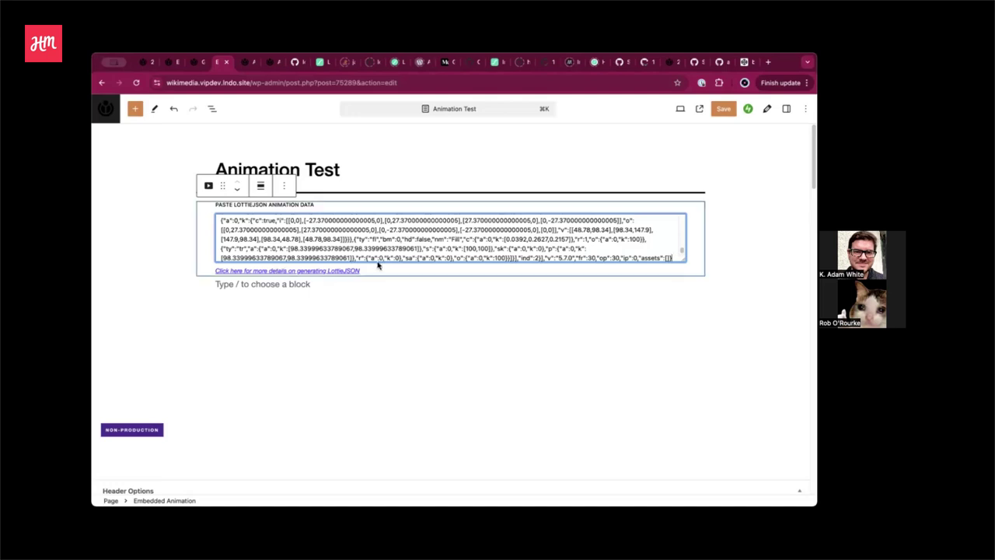
{"action": "left_click", "coordinate": [728, 280]}
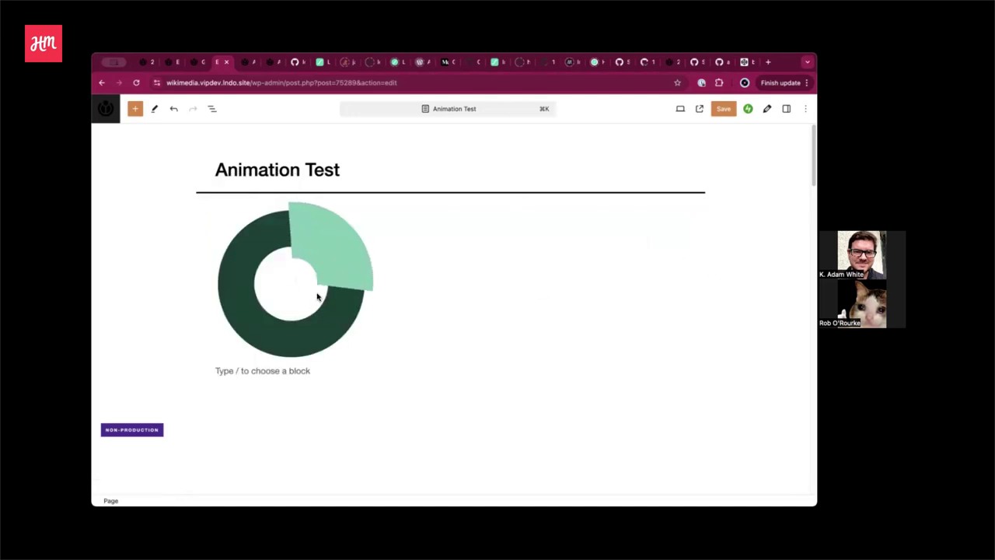
{"action": "left_click", "coordinate": [301, 261]}
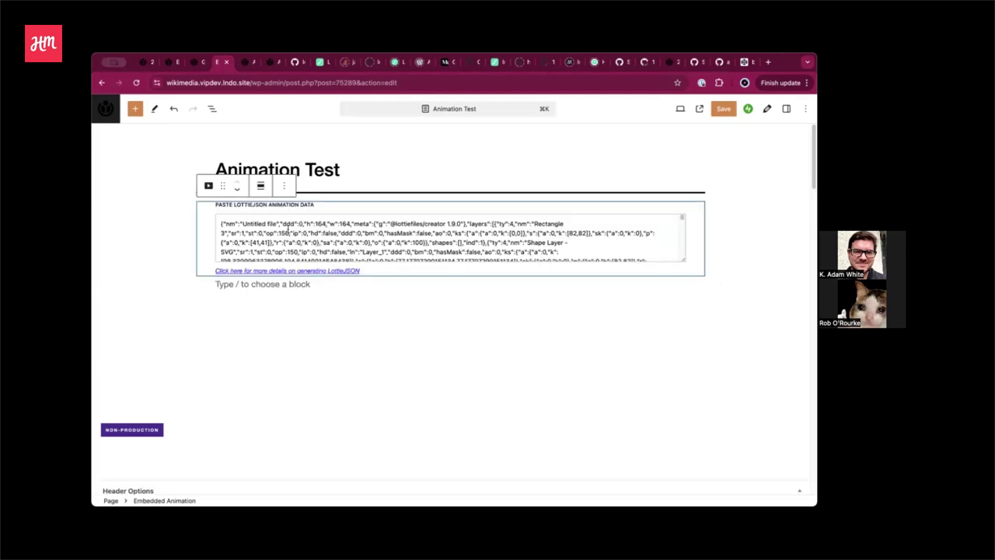
{"action": "left_click", "coordinate": [144, 232]}
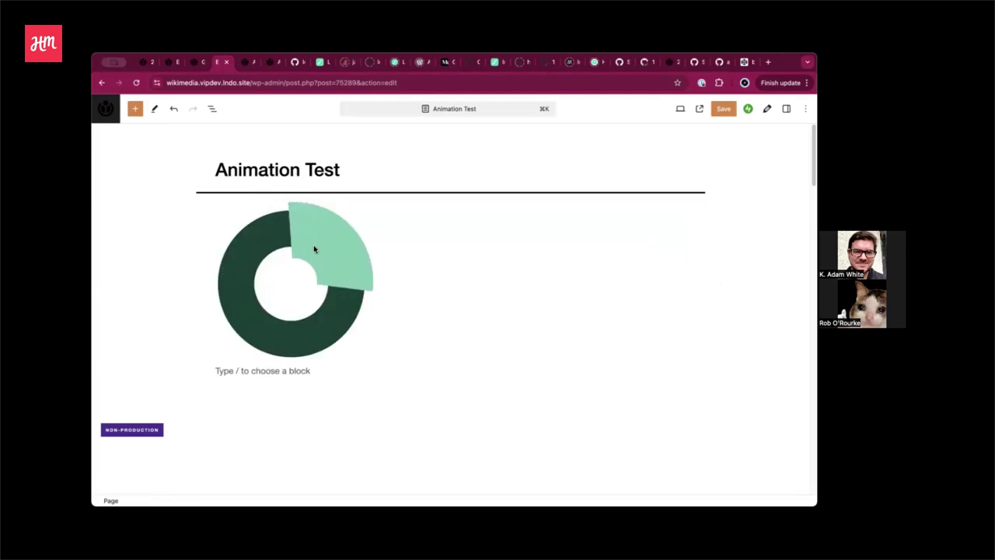
Display the Embedded Animation block's settings, inspect its maximum width and pasted data, and return to the rendered preview.
{"action": "scroll", "coordinate": [288, 245], "scroll_direction": "down", "scroll_amount": 2}
{"action": "scroll", "coordinate": [285, 229], "scroll_direction": "up", "scroll_amount": 3}
{"action": "left_click", "coordinate": [786, 109]}
{"action": "left_click", "coordinate": [228, 247]}
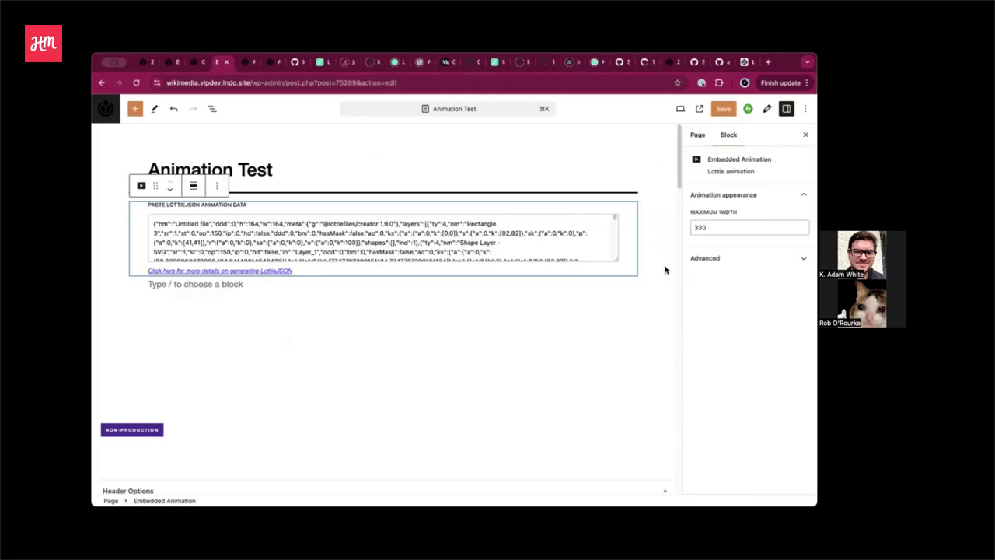
{"action": "left_click", "coordinate": [731, 226]}
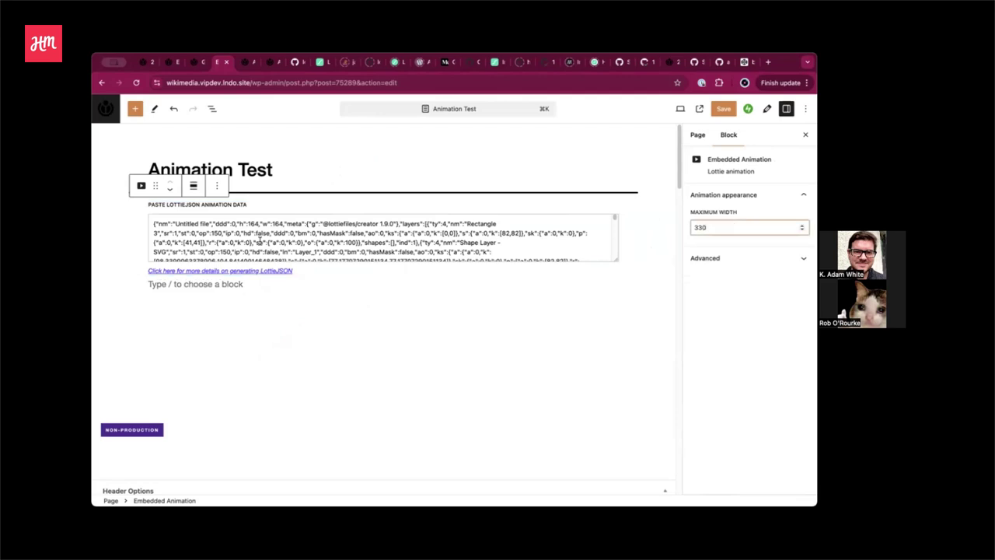
{"action": "left_click", "coordinate": [366, 331]}
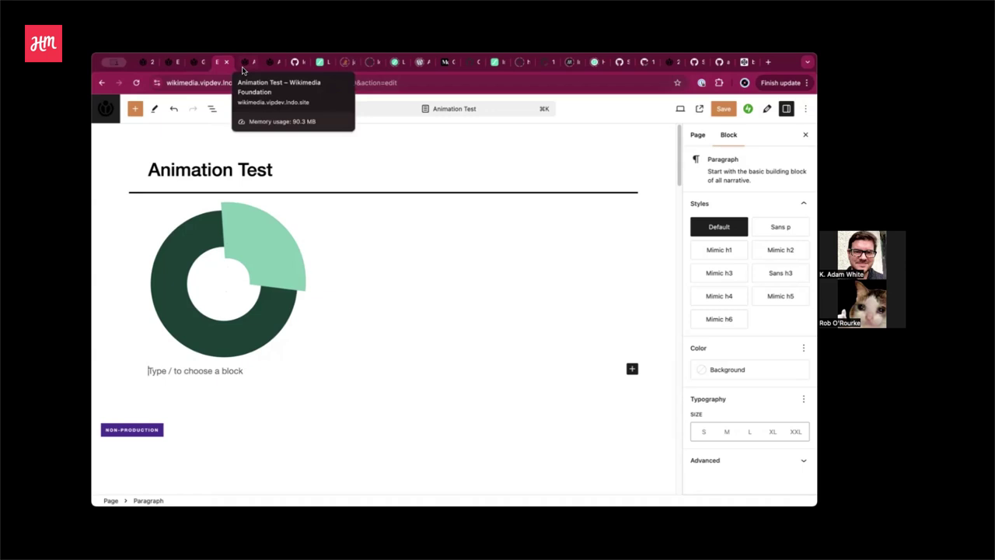
Save the Animation Test page and check how its animation plays on the published page when scrolled out of and into view.
{"action": "key", "text": "super+s"}
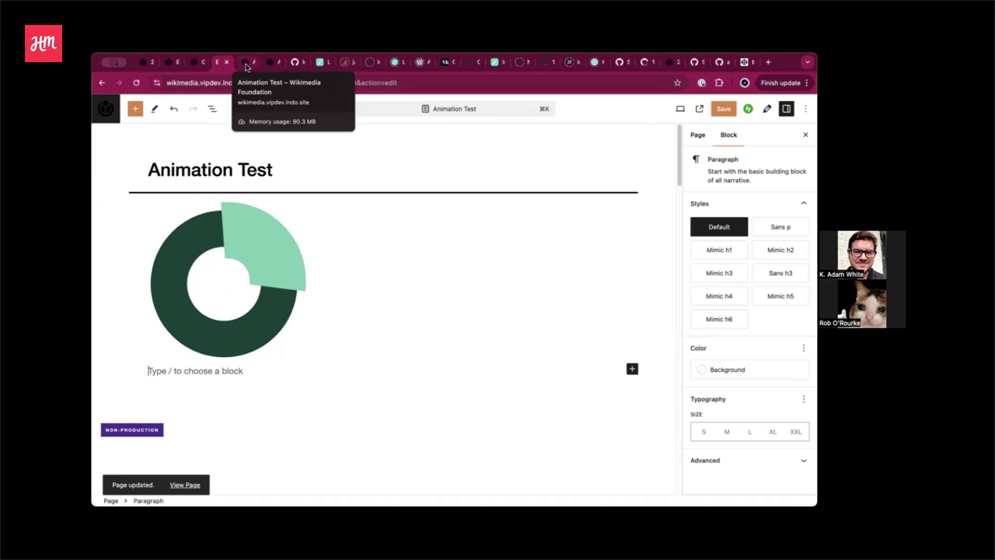
{"action": "left_click", "coordinate": [245, 65]}
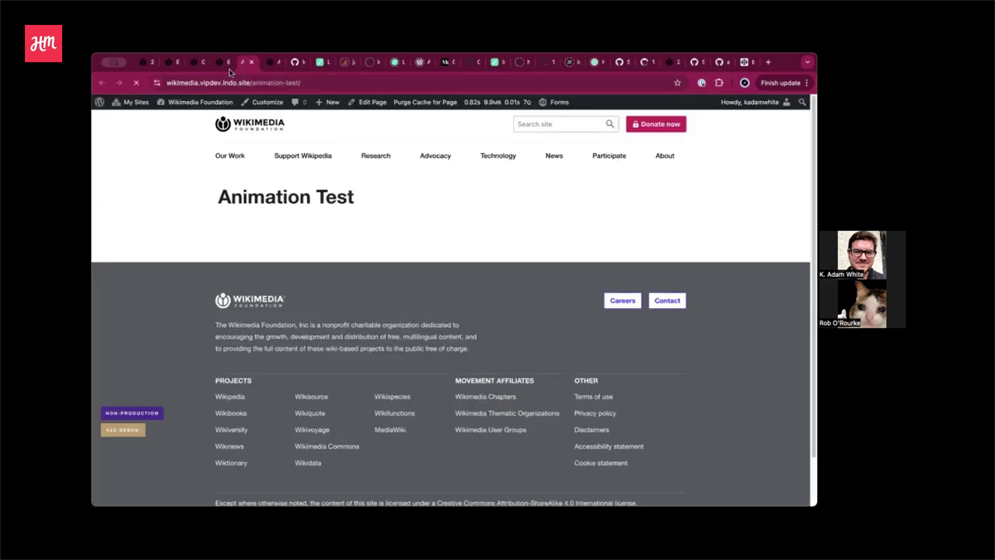
{"action": "scroll", "coordinate": [495, 268], "scroll_direction": "down", "scroll_amount": 3}
{"action": "scroll", "coordinate": [491, 268], "scroll_direction": "up", "scroll_amount": 3}
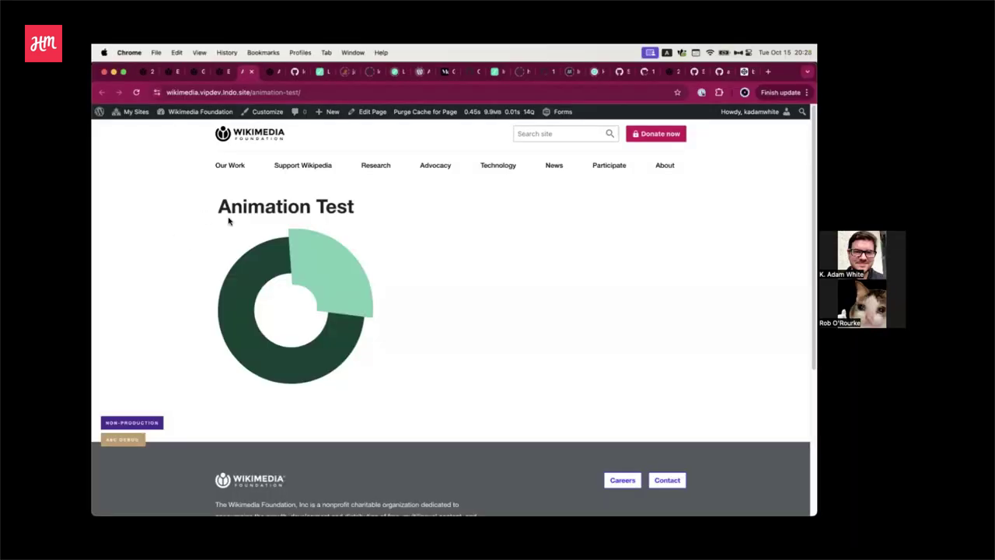
Turn on Reduce motion in System Settings and reload the published Animation Test page in Chrome to check the chart while scrolling.
{"action": "key", "text": "super+Tab"}
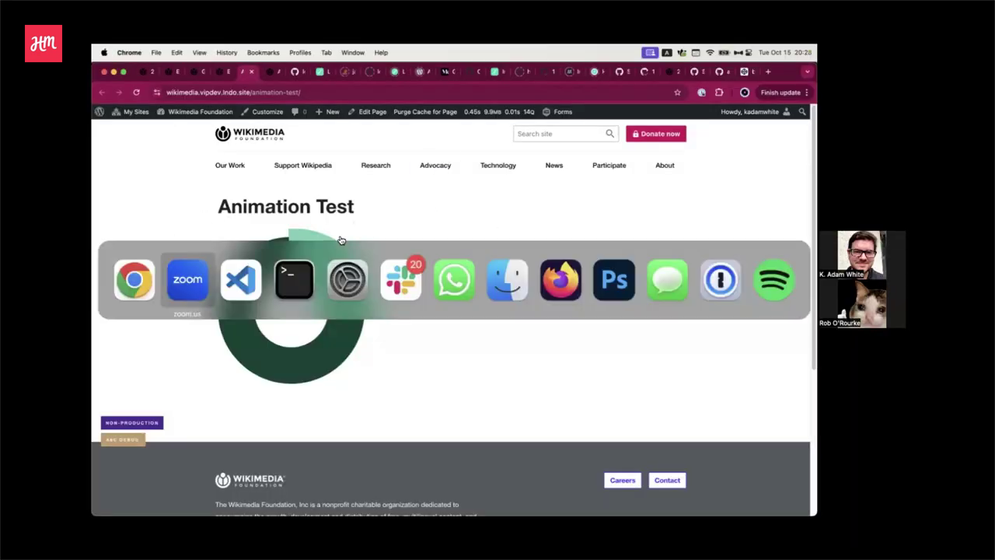
{"action": "left_click", "coordinate": [332, 278]}
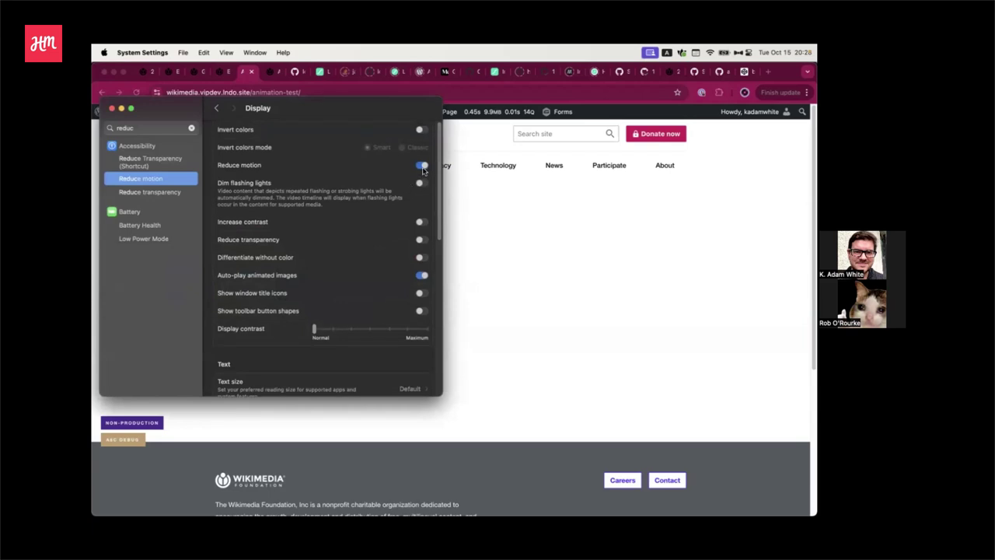
{"action": "left_click", "coordinate": [556, 252]}
{"action": "key", "text": "super+r"}
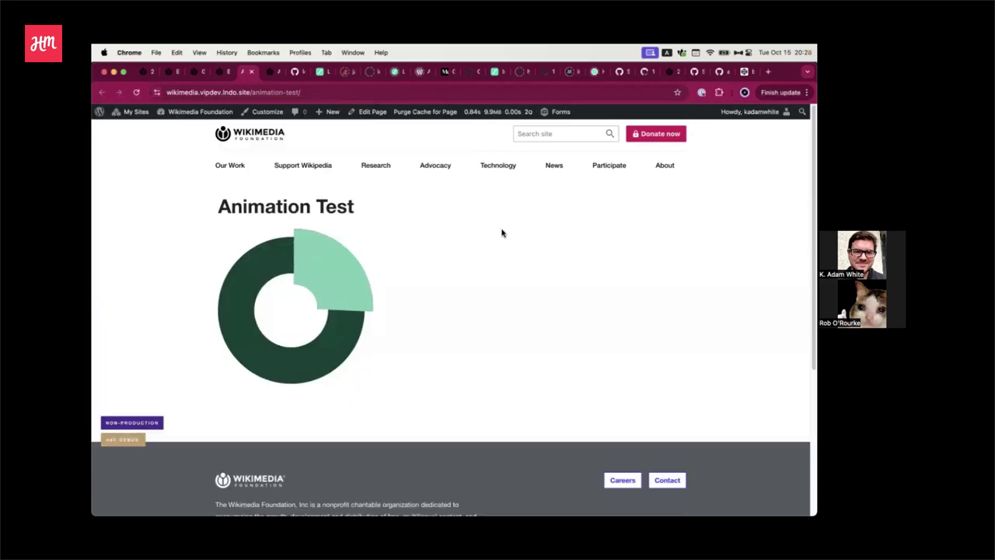
{"action": "scroll", "coordinate": [409, 302], "scroll_direction": "down", "scroll_amount": 2}
{"action": "scroll", "coordinate": [392, 319], "scroll_direction": "up", "scroll_amount": 2}
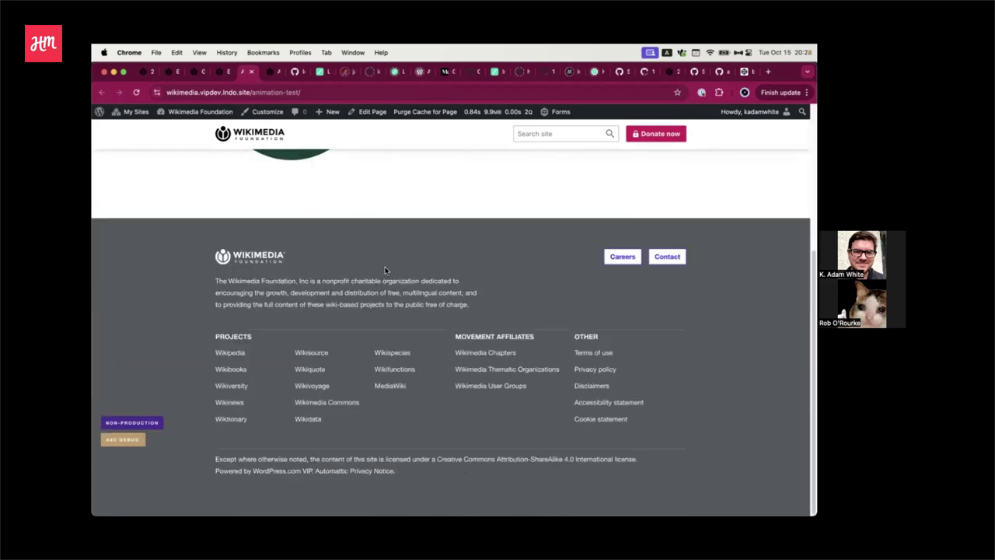
{"action": "key", "text": "super+r"}
{"action": "key", "text": "super+r"}
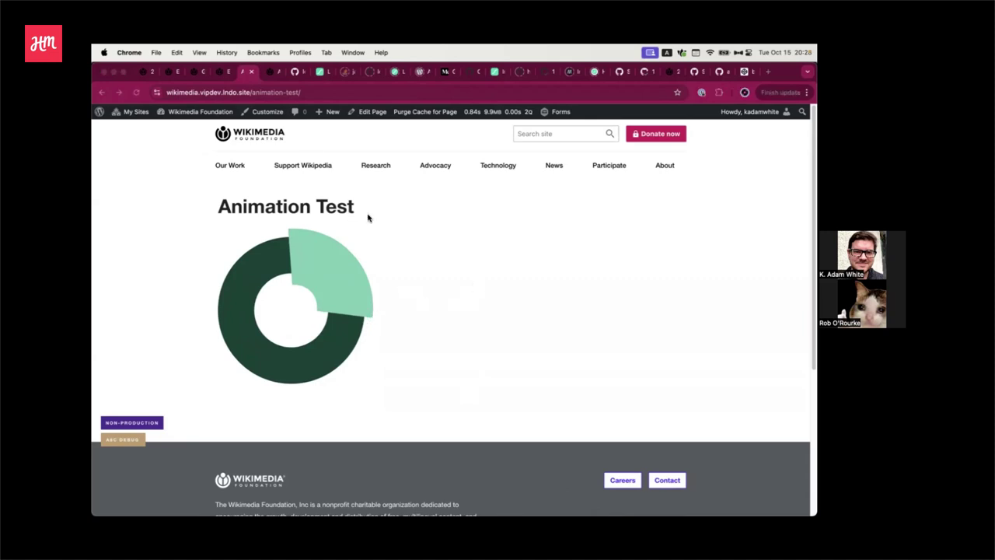
Turn off Reduce motion in System Settings and reload the published Animation Test page in Chrome.
{"action": "key", "text": "super+Tab"}
{"action": "left_click", "coordinate": [419, 167]}
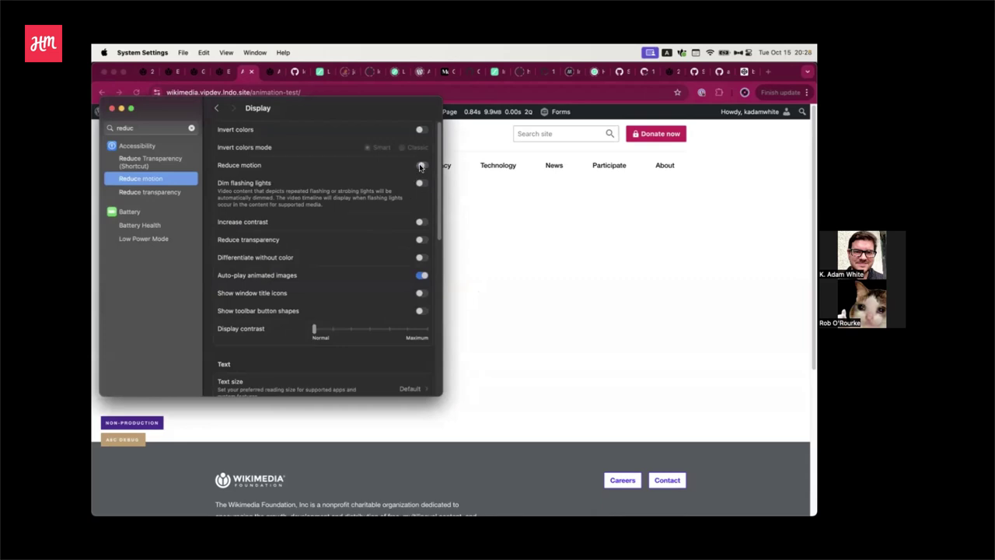
{"action": "left_click", "coordinate": [649, 235]}
{"action": "key", "text": "super+r"}
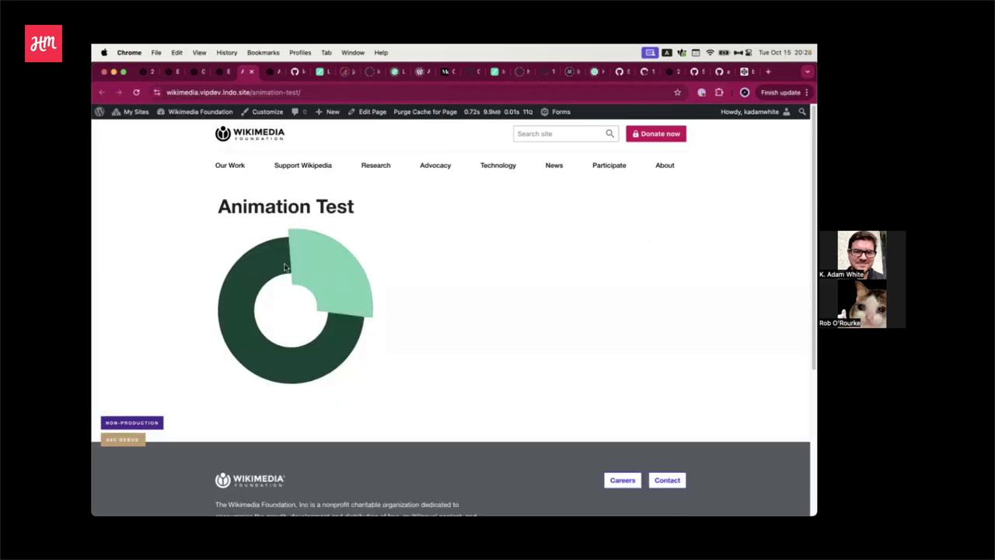
Switch to VS Code and examine the reduced-motion handling in view.js, focusing on the goToAndStop call in registerAnimation.
{"action": "key", "text": "super+Tab"}
{"action": "left_click", "coordinate": [300, 282]}
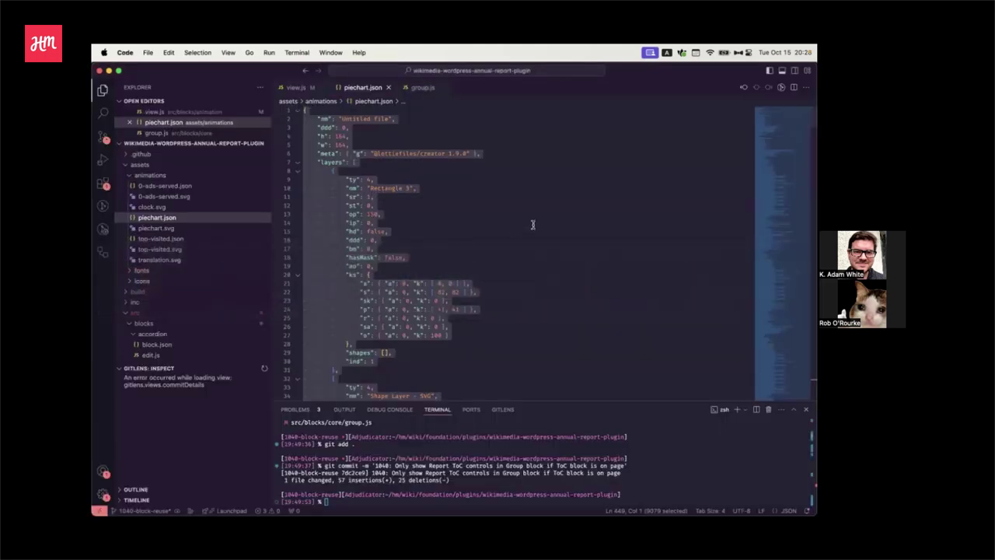
{"action": "left_click", "coordinate": [296, 87]}
{"action": "scroll", "coordinate": [414, 199], "scroll_direction": "up", "scroll_amount": 15}
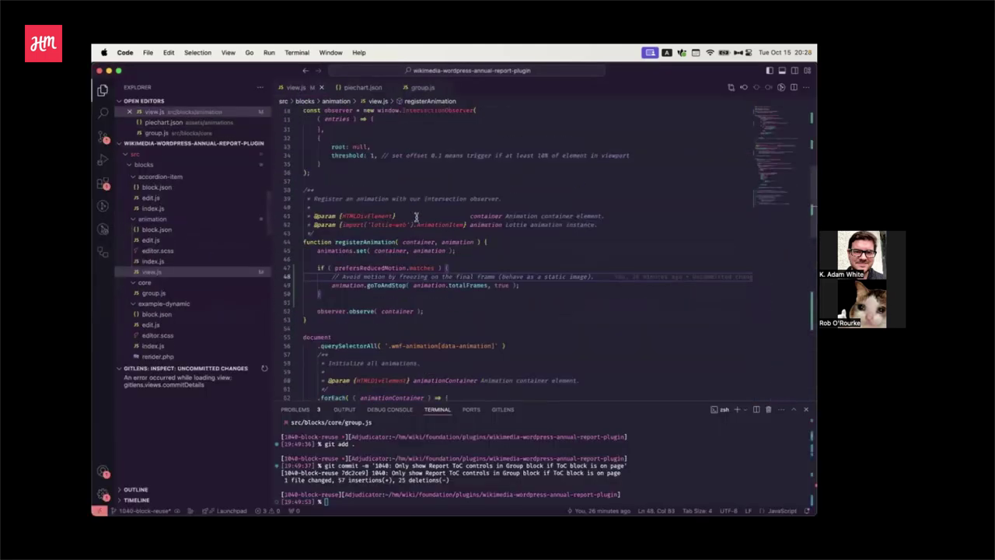
{"action": "left_click", "coordinate": [543, 309]}
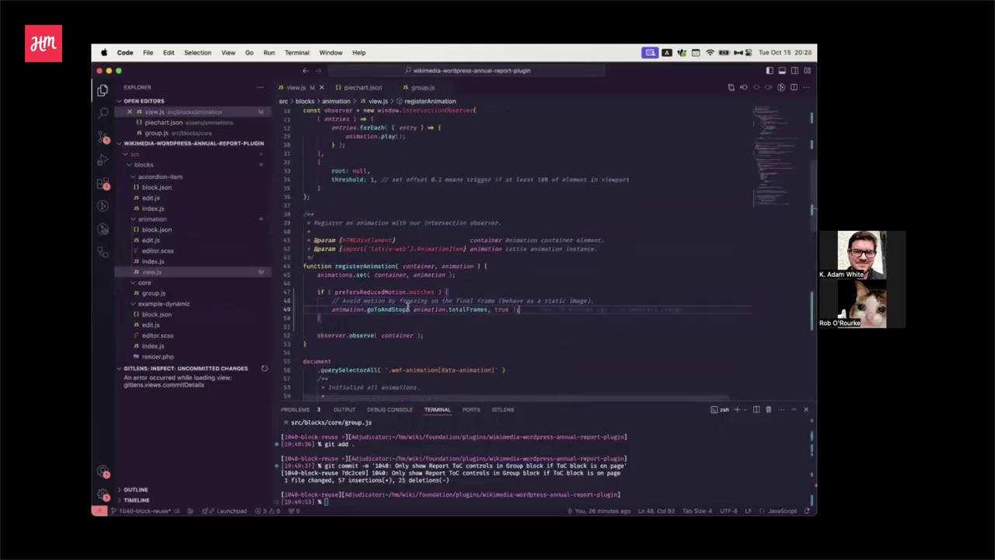
{"action": "double_click", "coordinate": [393, 307]}
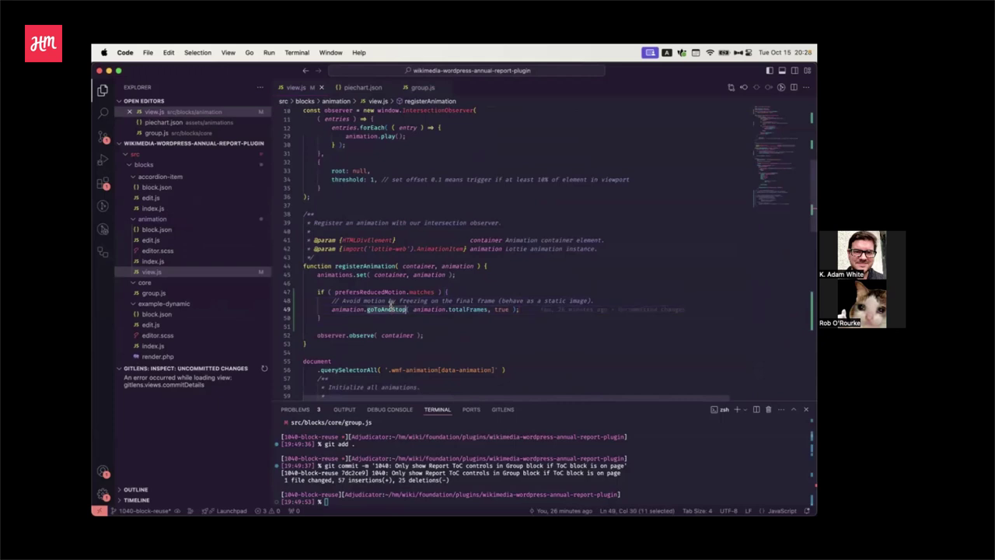
{"action": "double_click", "coordinate": [467, 309]}
{"action": "double_click", "coordinate": [352, 309]}
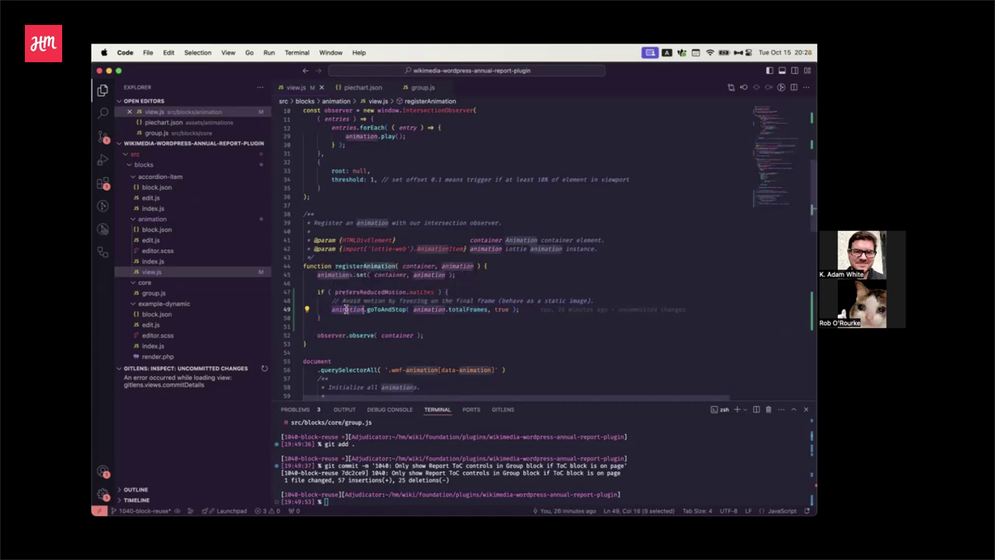
{"action": "left_click", "coordinate": [575, 309]}
Examine the prefersReducedMotion media query and the IntersectionObserver callback that controls playback direction in view.js.
{"action": "scroll", "coordinate": [511, 324], "scroll_direction": "up", "scroll_amount": 8}
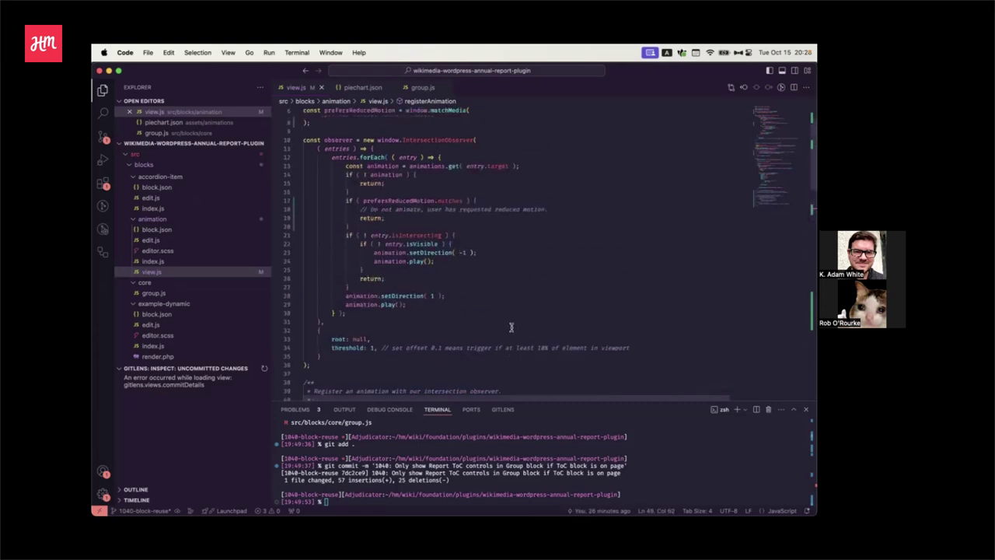
{"action": "scroll", "coordinate": [475, 287], "scroll_direction": "up", "scroll_amount": 2}
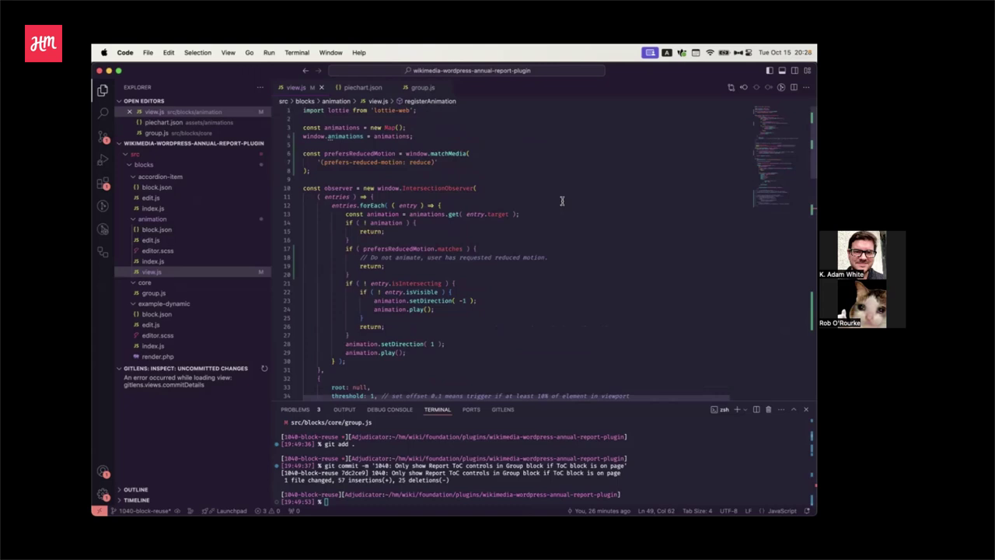
{"action": "scroll", "coordinate": [510, 191], "scroll_direction": "down", "scroll_amount": 8}
{"action": "scroll", "coordinate": [510, 202], "scroll_direction": "up", "scroll_amount": 2}
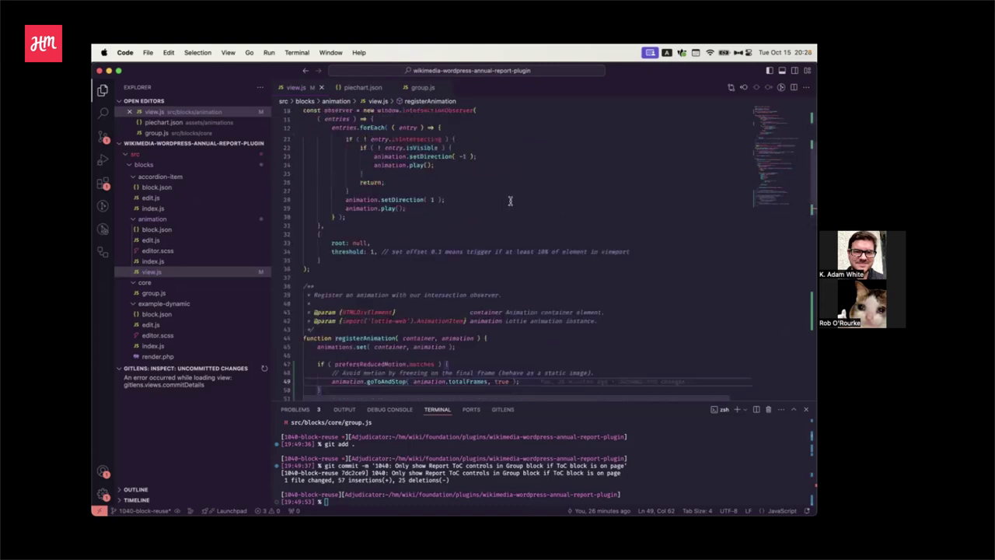
{"action": "scroll", "coordinate": [510, 202], "scroll_direction": "up", "scroll_amount": 5}
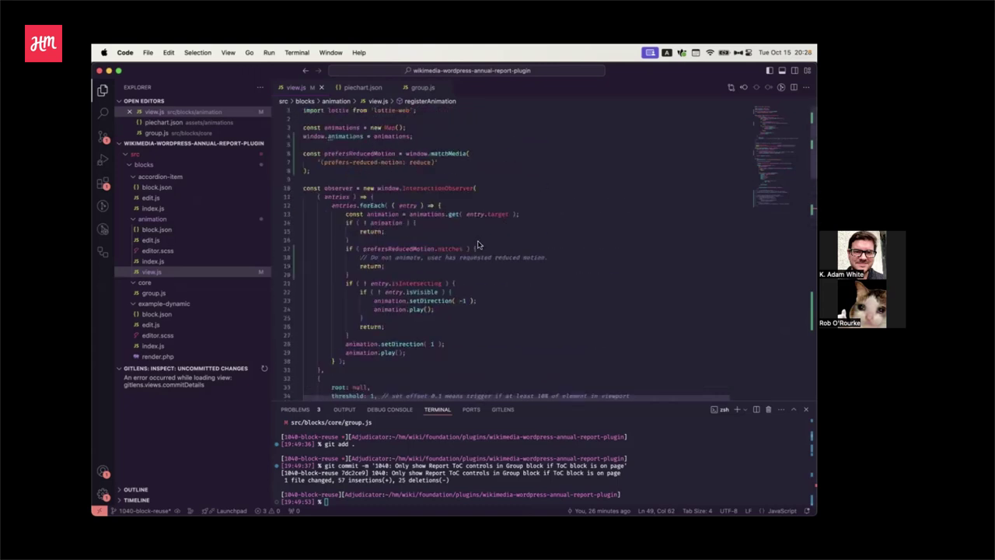
Check the preview in Chrome's Animation Test editor, and examine the animationRef cleanup and loading code in the animation block's edit.js in VS Code.
{"action": "key", "text": "super+Tab"}
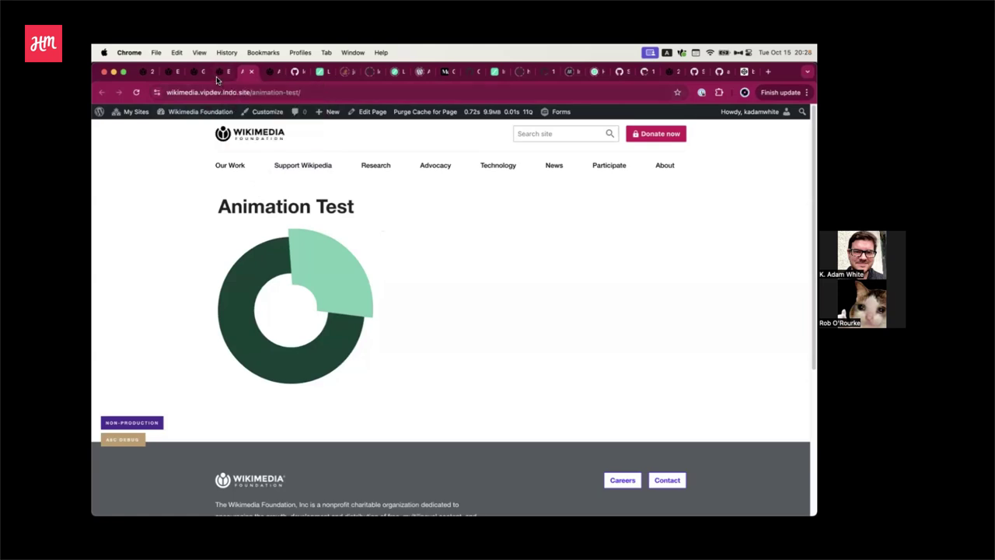
{"action": "left_click", "coordinate": [216, 71]}
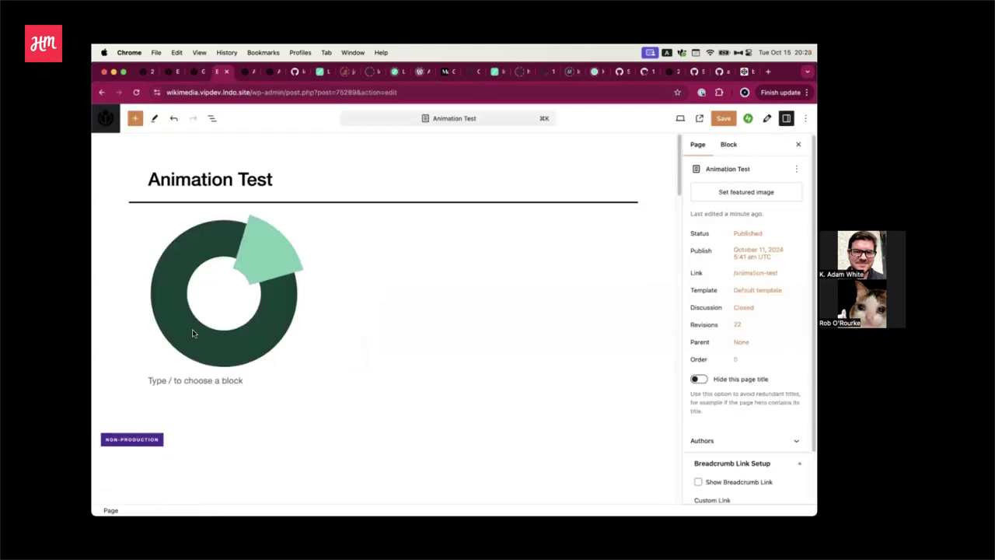
{"action": "key", "text": "super+Tab"}
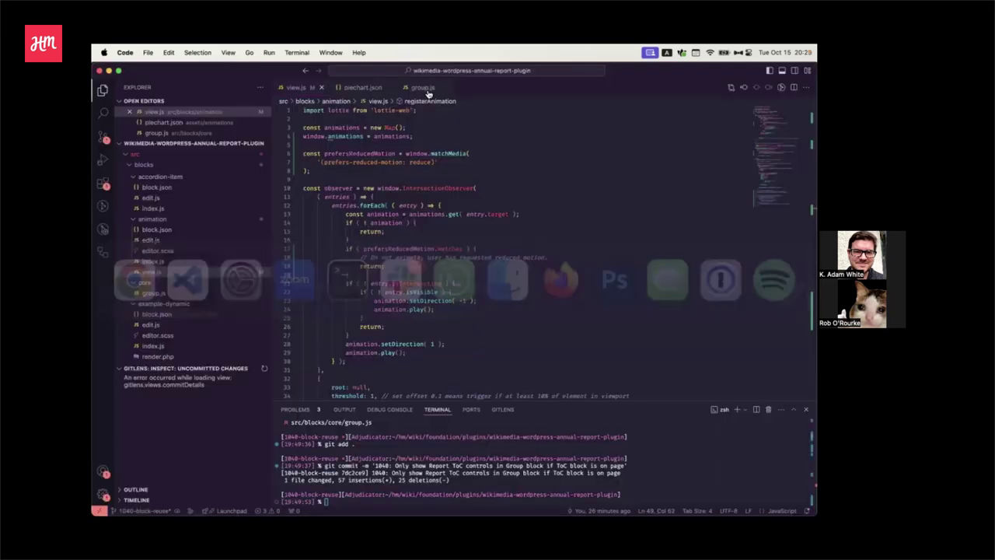
{"action": "left_click", "coordinate": [215, 241]}
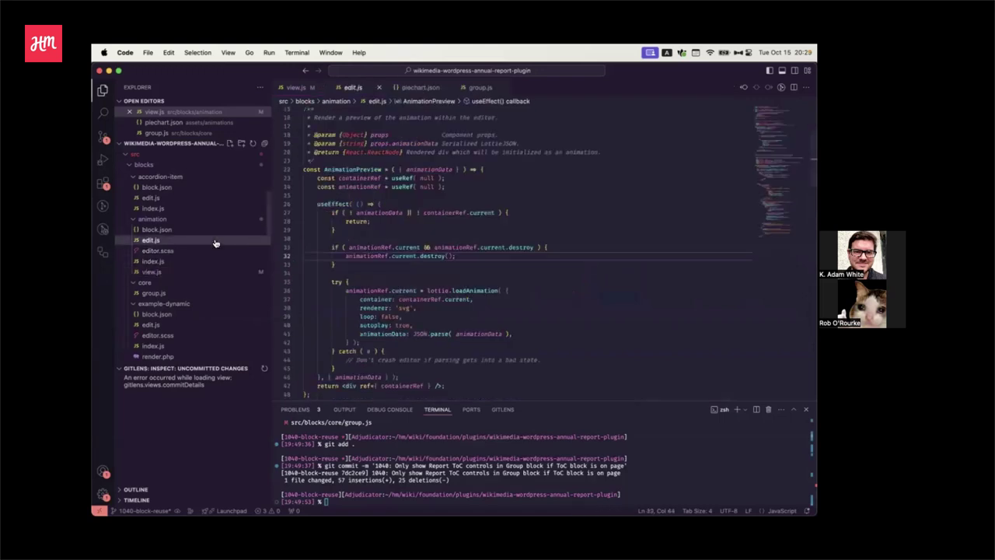
{"action": "scroll", "coordinate": [505, 214], "scroll_direction": "down", "scroll_amount": 2}
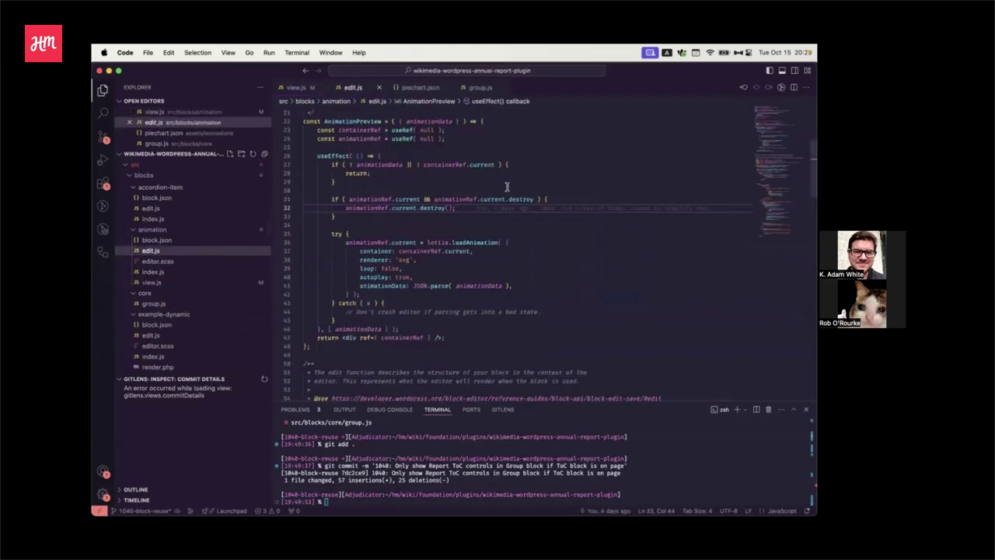
{"action": "left_click", "coordinate": [537, 200]}
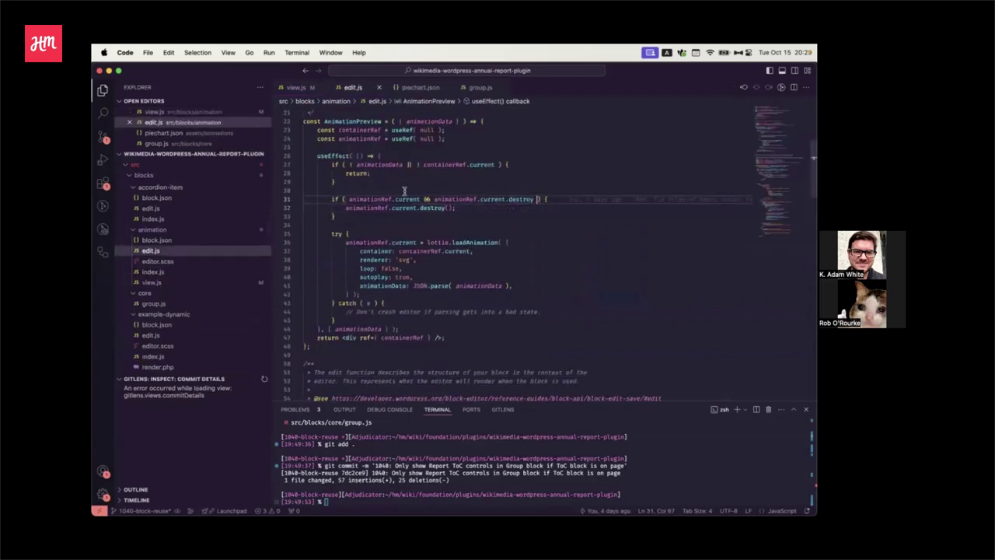
{"action": "double_click", "coordinate": [370, 199]}
{"action": "scroll", "coordinate": [405, 248], "scroll_direction": "down", "scroll_amount": 3}
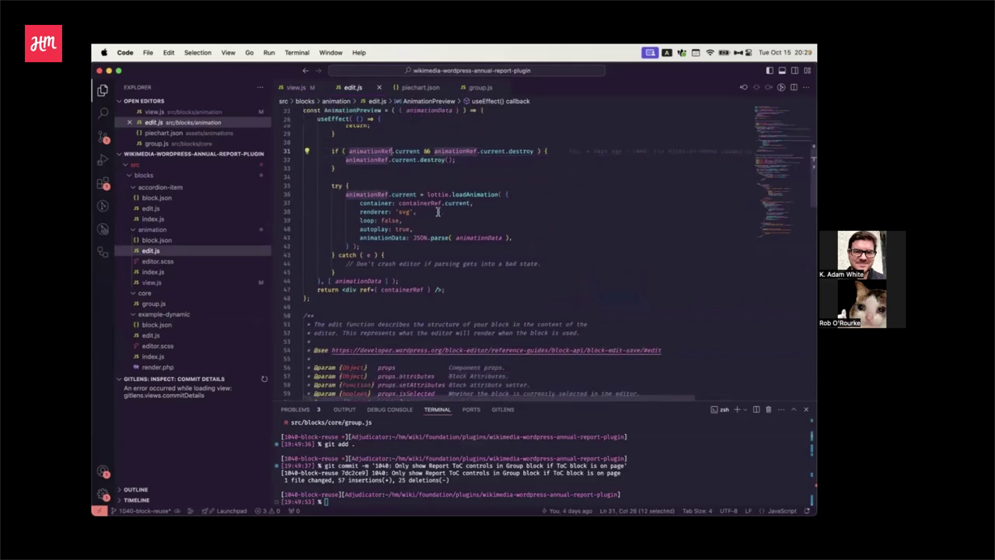
{"action": "scroll", "coordinate": [477, 199], "scroll_direction": "up", "scroll_amount": 5}
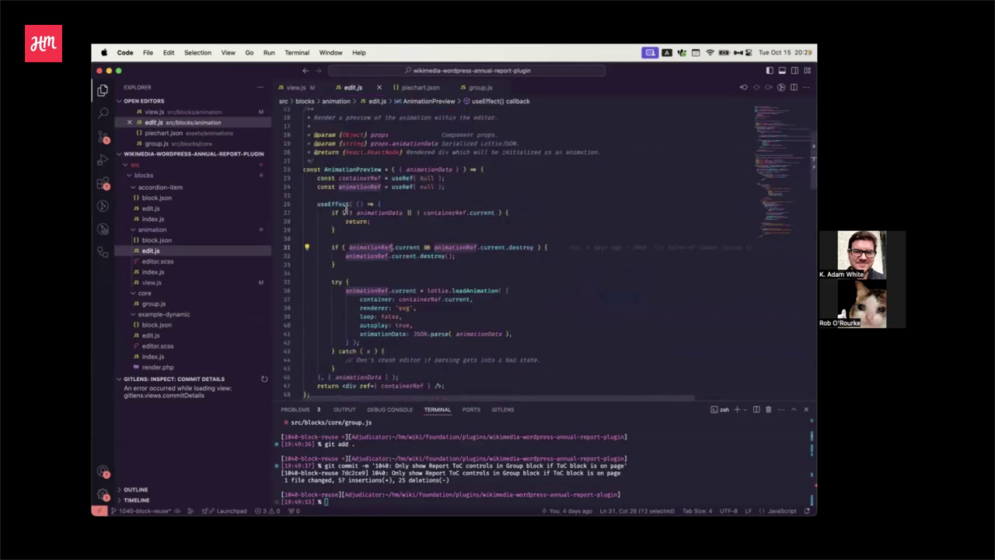
Inspect containerRef, the animationData dependency, and the autoplay and loop options of AnimationPreview in edit.js.
{"action": "double_click", "coordinate": [454, 212]}
{"action": "scroll", "coordinate": [443, 218], "scroll_direction": "down", "scroll_amount": 2}
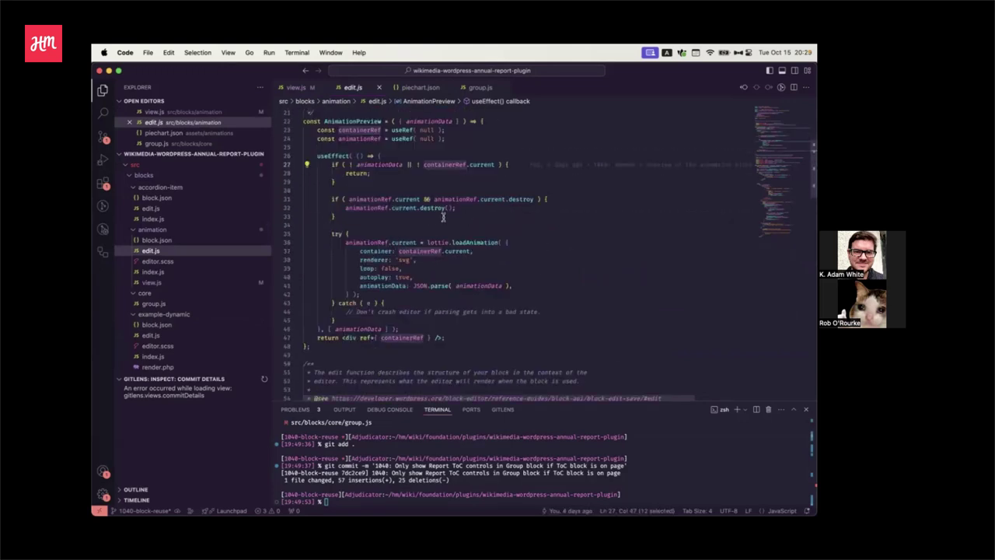
{"action": "double_click", "coordinate": [366, 330]}
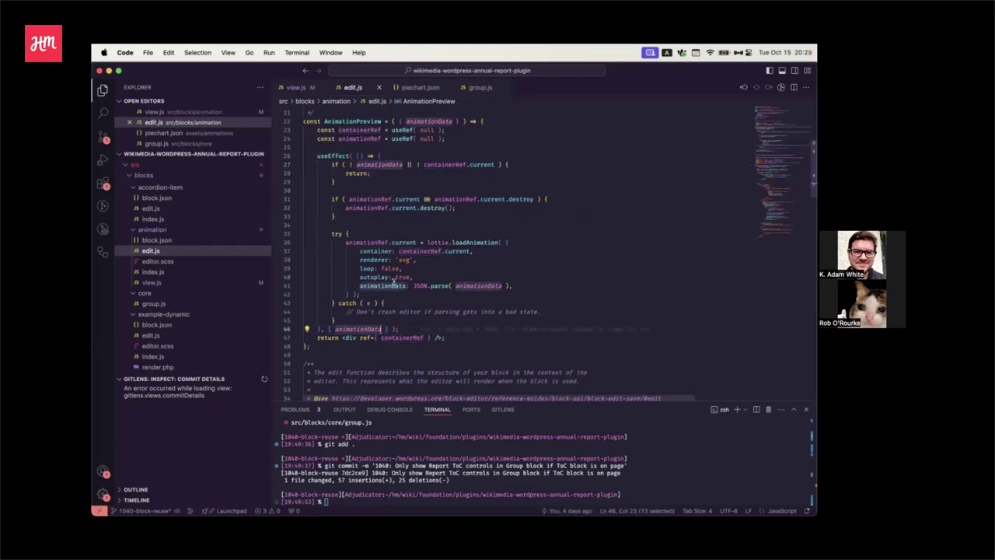
{"action": "left_click", "coordinate": [402, 277]}
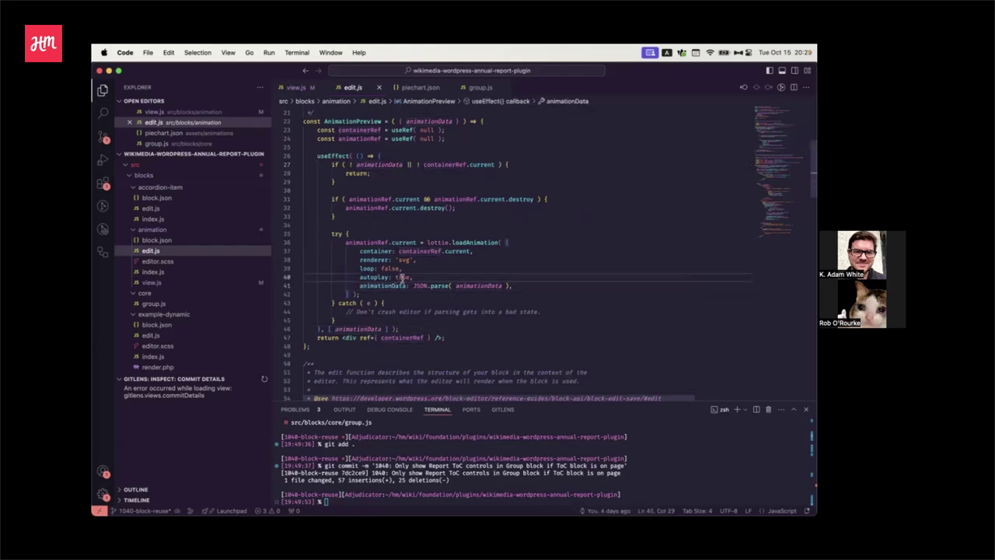
{"action": "double_click", "coordinate": [389, 268]}
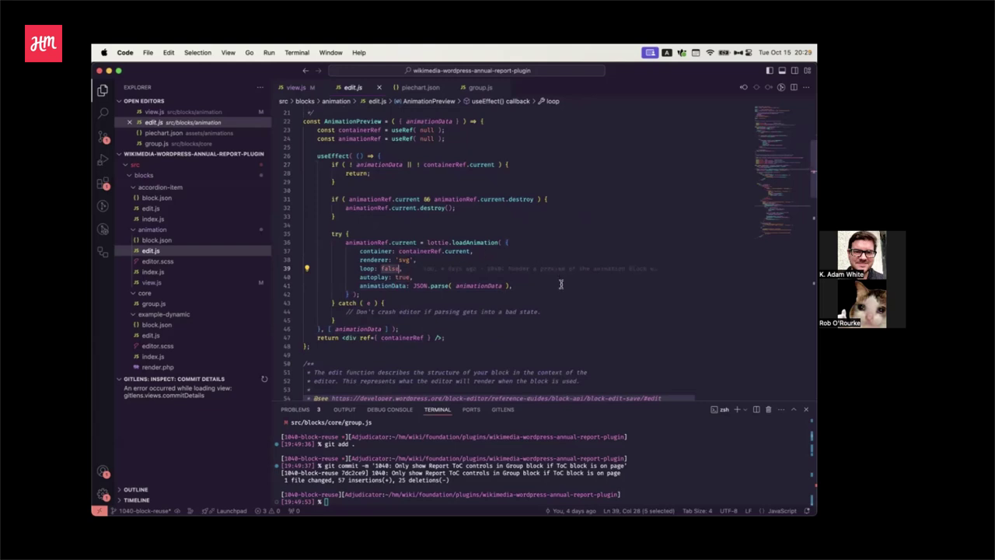
{"action": "scroll", "coordinate": [560, 283], "scroll_direction": "up", "scroll_amount": 2}
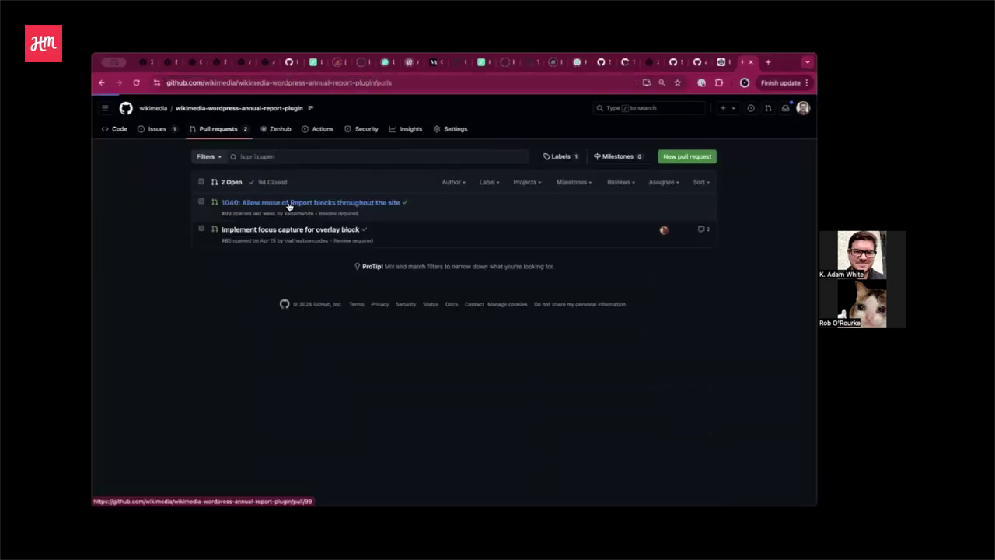
Open the pull request "1040: Allow reuse of Report blocks throughout the site" and review its description, Embedded Animation testing instructions and commit list.
{"action": "left_click", "coordinate": [286, 204]}
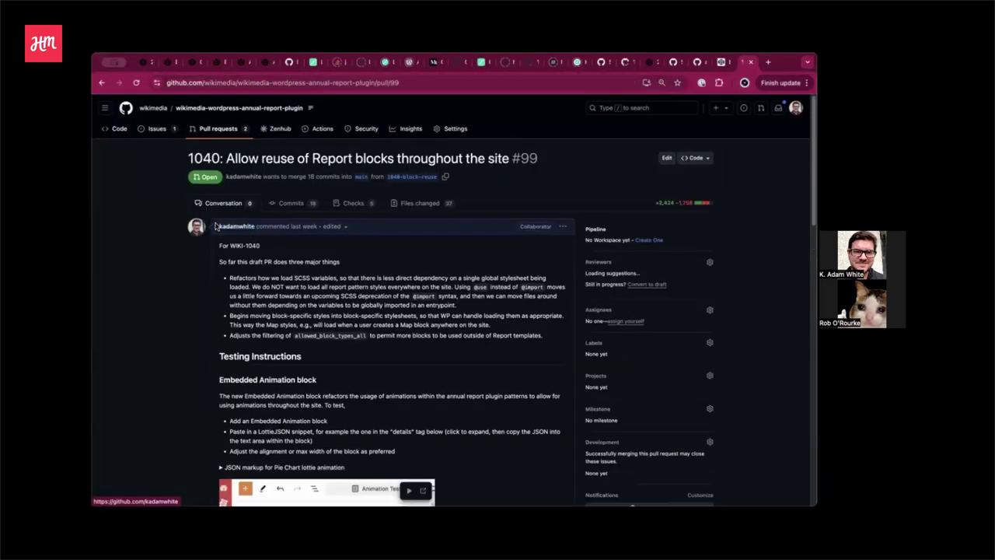
{"action": "scroll", "coordinate": [207, 230], "scroll_direction": "down", "scroll_amount": 5}
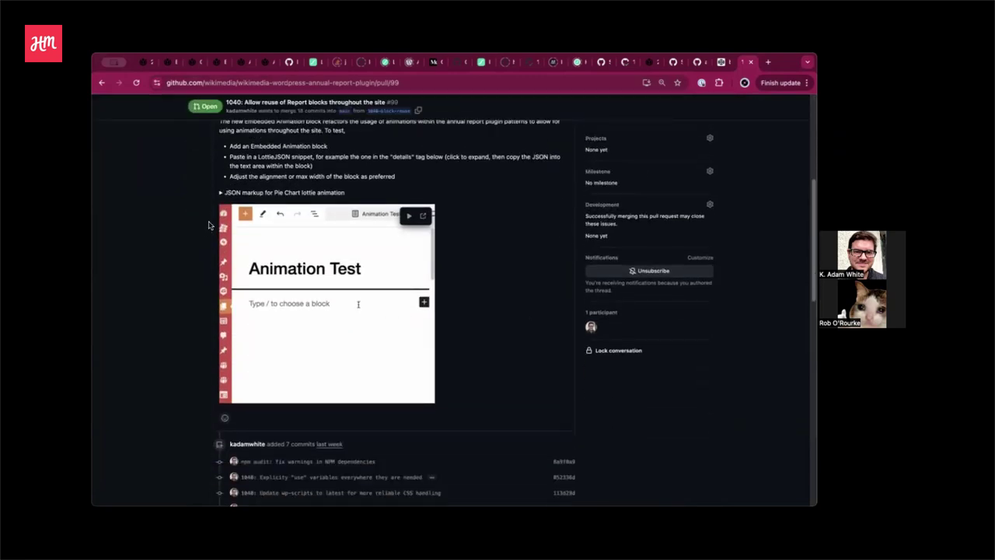
{"action": "scroll", "coordinate": [206, 226], "scroll_direction": "down", "scroll_amount": 10}
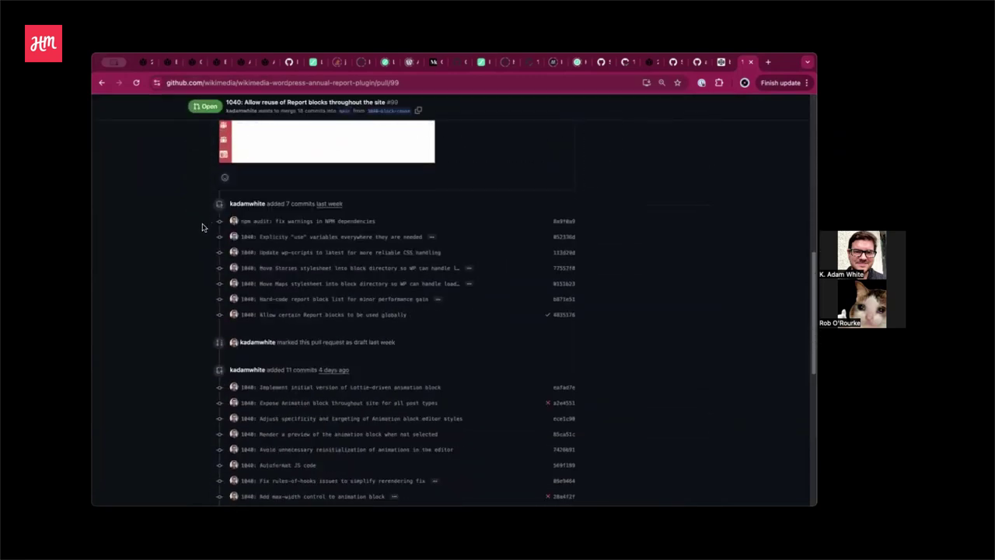
{"action": "scroll", "coordinate": [199, 247], "scroll_direction": "up", "scroll_amount": 10}
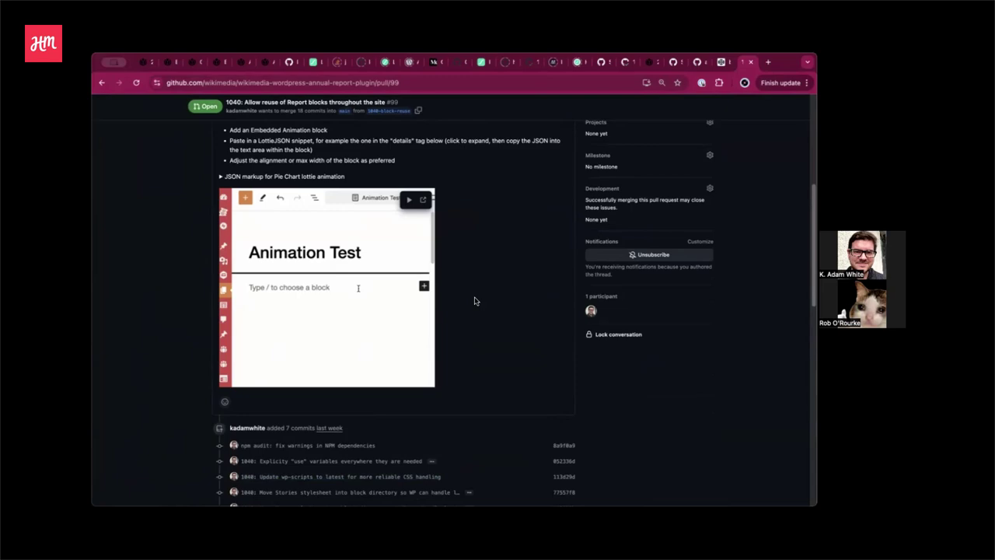
{"action": "scroll", "coordinate": [497, 326], "scroll_direction": "up", "scroll_amount": 5}
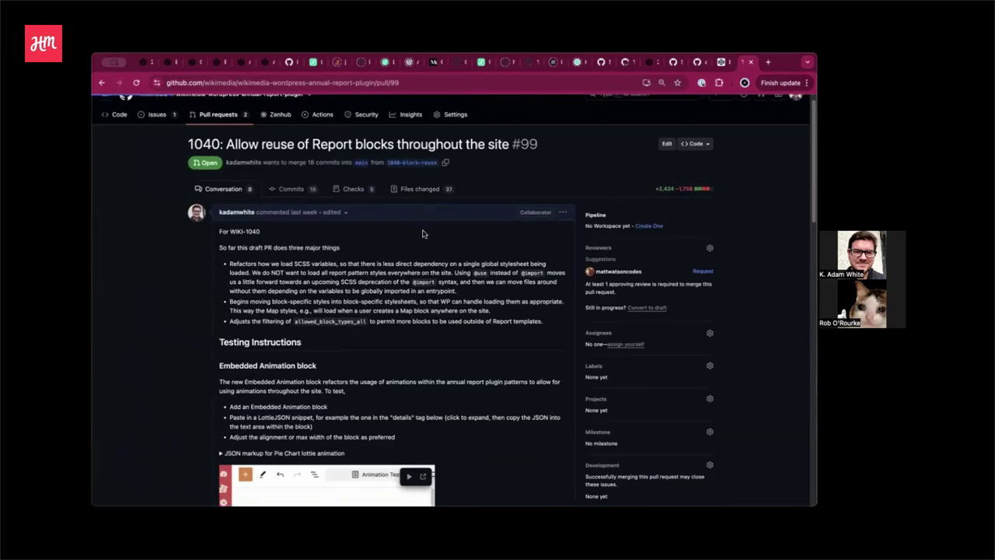
Open the pull request's changed files and examine the inc/report.php diff, focusing on the report-only and globally available block lists.
{"action": "left_click", "coordinate": [420, 189]}
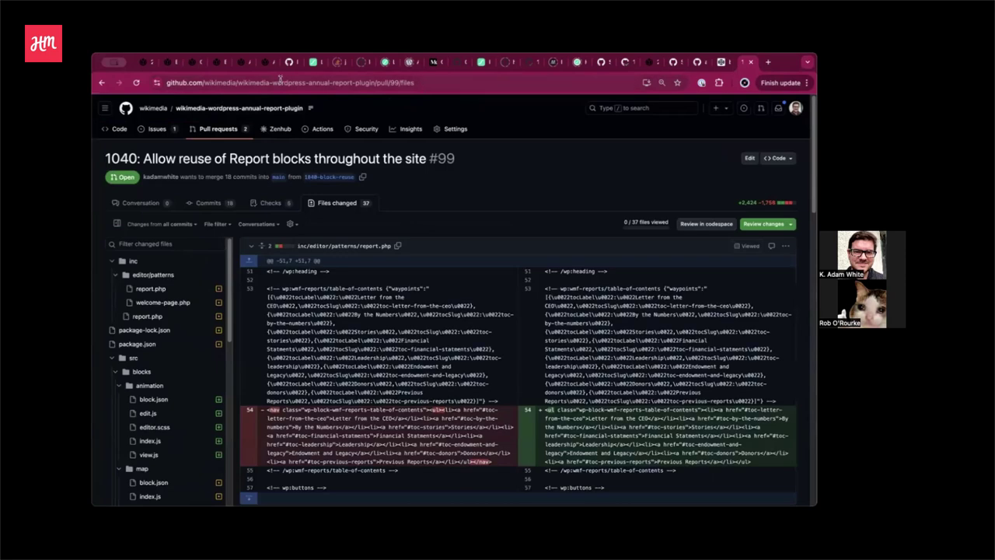
{"action": "scroll", "coordinate": [509, 354], "scroll_direction": "down", "scroll_amount": 5}
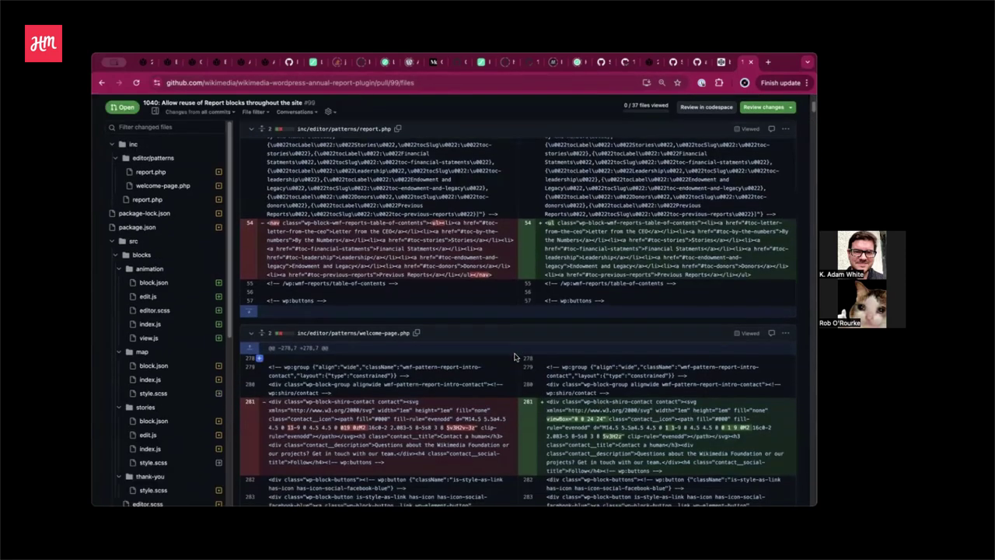
{"action": "scroll", "coordinate": [514, 357], "scroll_direction": "down", "scroll_amount": 4}
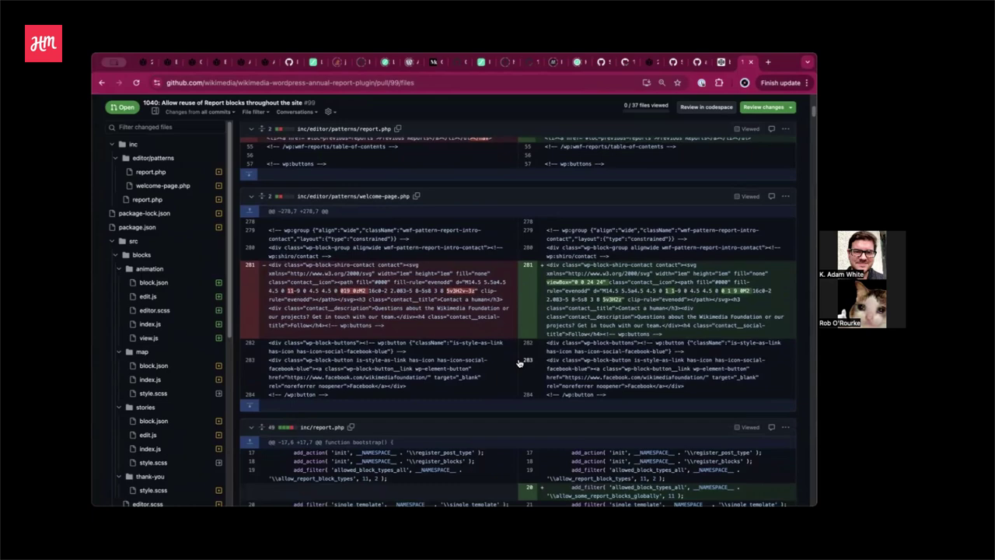
{"action": "scroll", "coordinate": [519, 363], "scroll_direction": "down", "scroll_amount": 12}
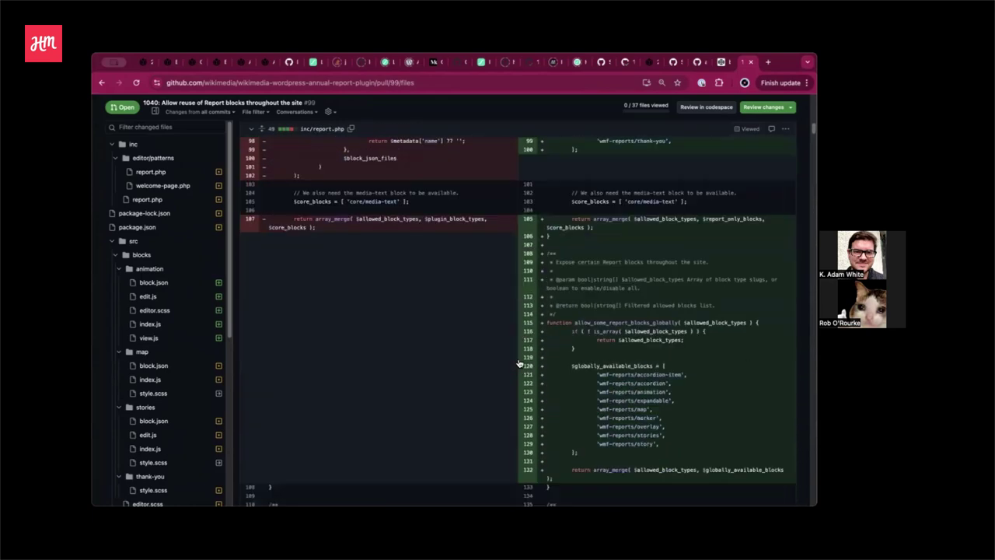
{"action": "scroll", "coordinate": [519, 363], "scroll_direction": "down", "scroll_amount": 2}
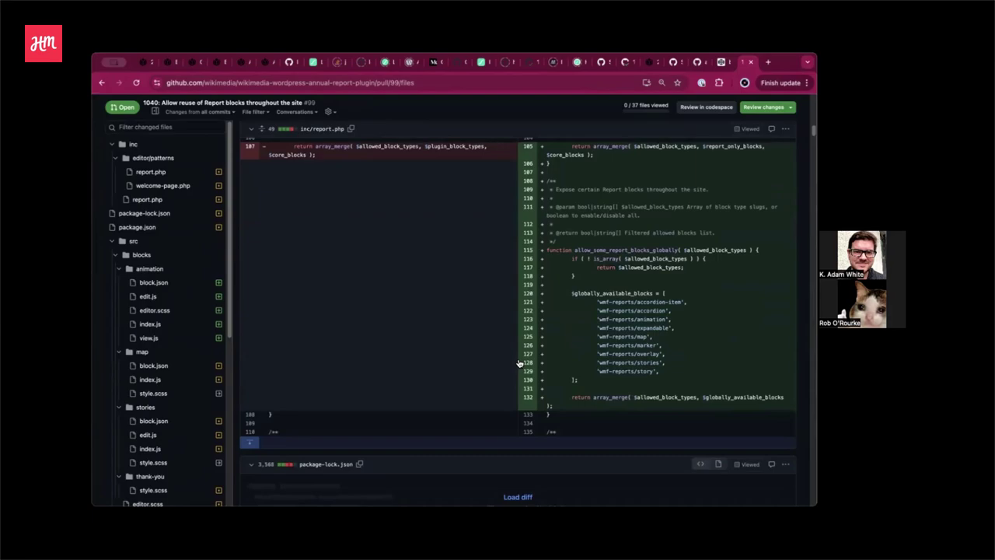
{"action": "scroll", "coordinate": [519, 363], "scroll_direction": "up", "scroll_amount": 15}
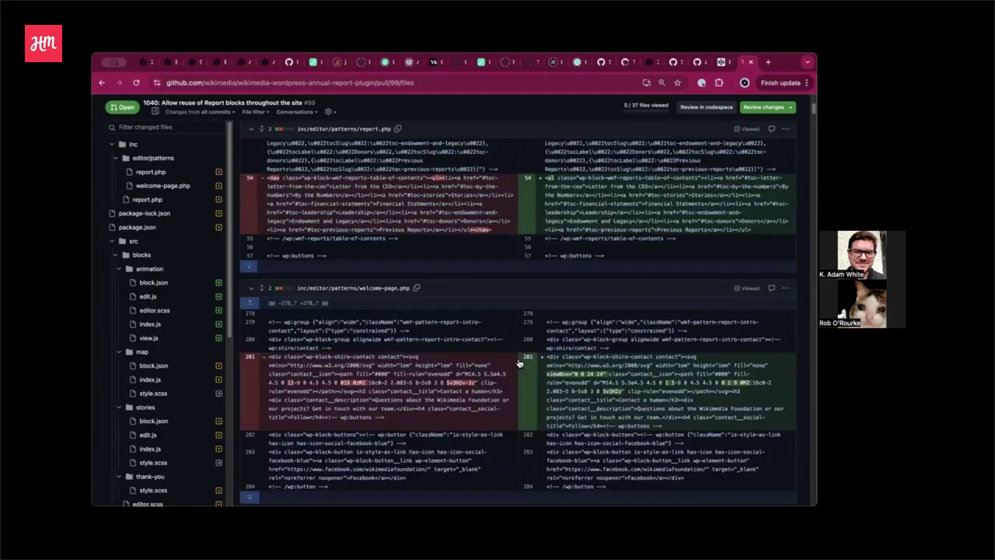
{"action": "scroll", "coordinate": [519, 363], "scroll_direction": "up", "scroll_amount": 10}
{"action": "scroll", "coordinate": [519, 363], "scroll_direction": "down", "scroll_amount": 15}
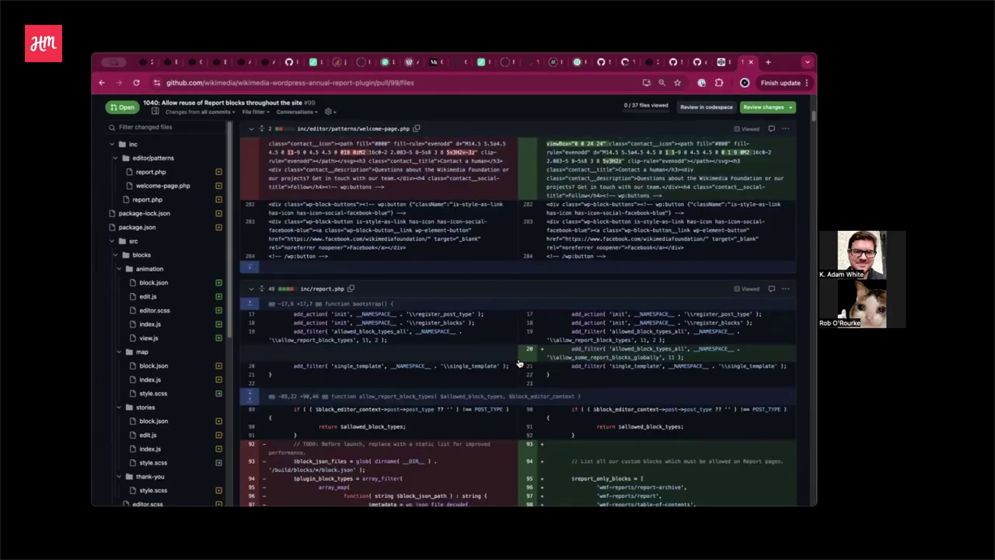
{"action": "scroll", "coordinate": [519, 363], "scroll_direction": "down", "scroll_amount": 5}
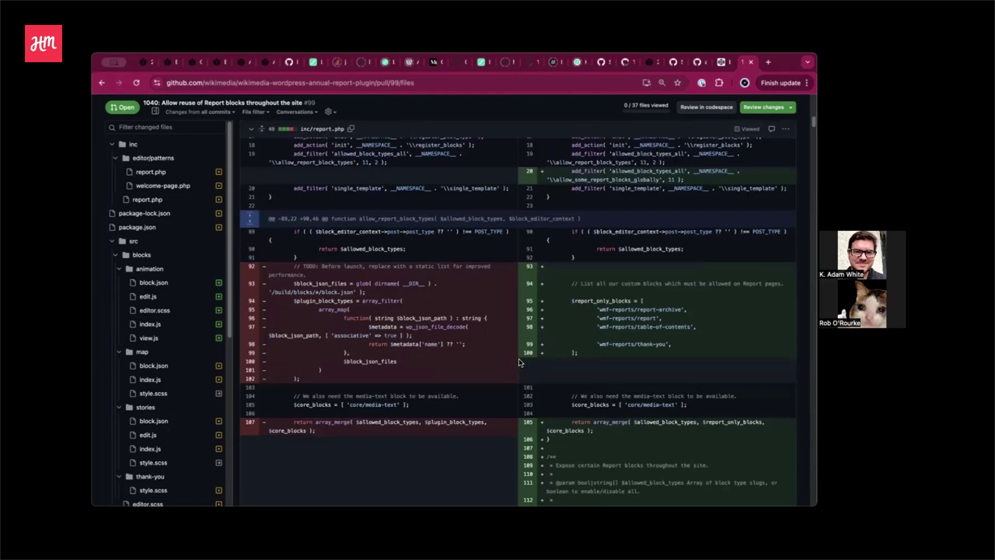